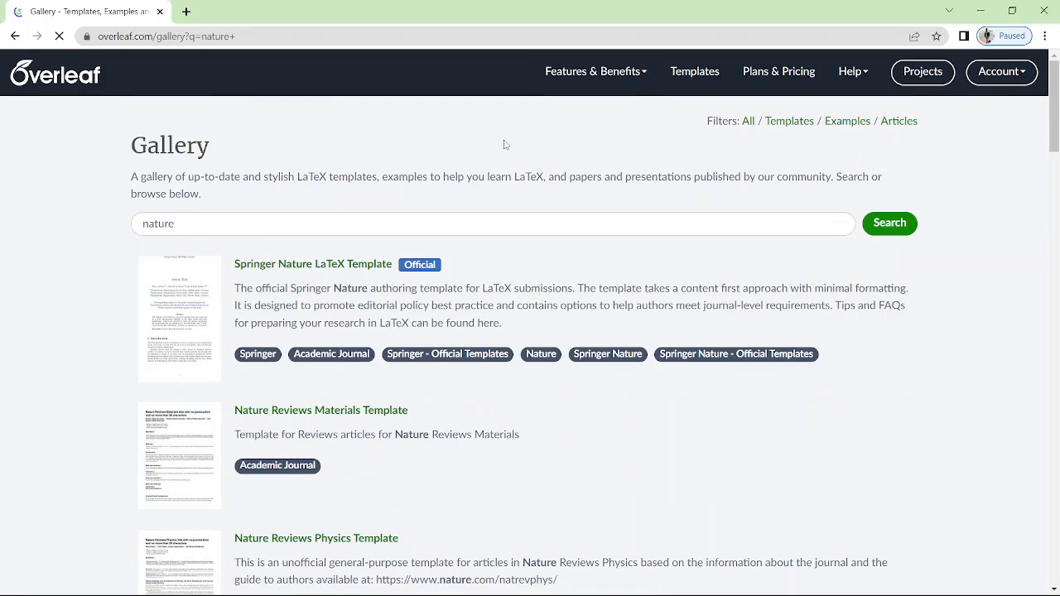
# Step: Search the template gallery for "mtech thesis nit kurukshetra" in place of the current search term
pyautogui.click(337, 229)
pyautogui.press('BackSpace')
pyautogui.press('BackSpace')
pyautogui.press('BackSpace')
pyautogui.press('BackSpace')
pyautogui.press('BackSpace')
pyautogui.press('BackSpace')
pyautogui.press('BackSpace')
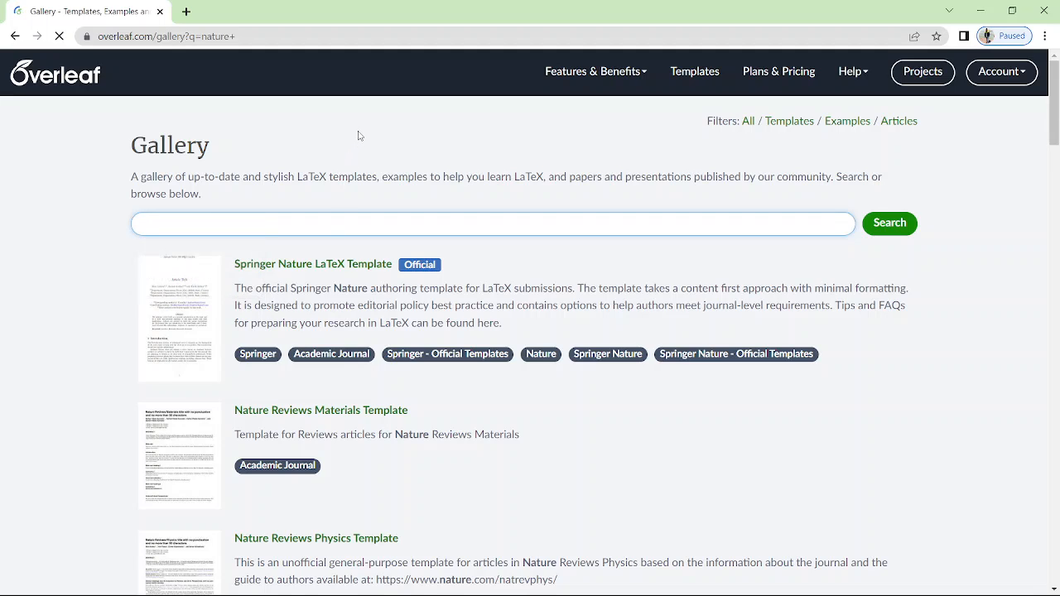
pyautogui.write('mtech thesis ni')
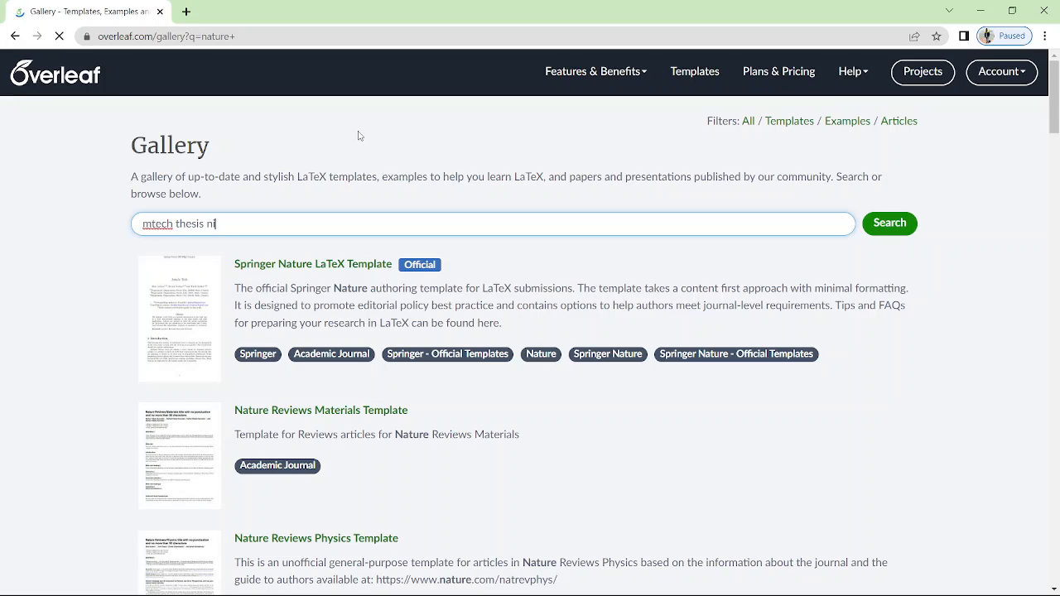
pyautogui.write('t kurukshetra')
pyautogui.press('Return')
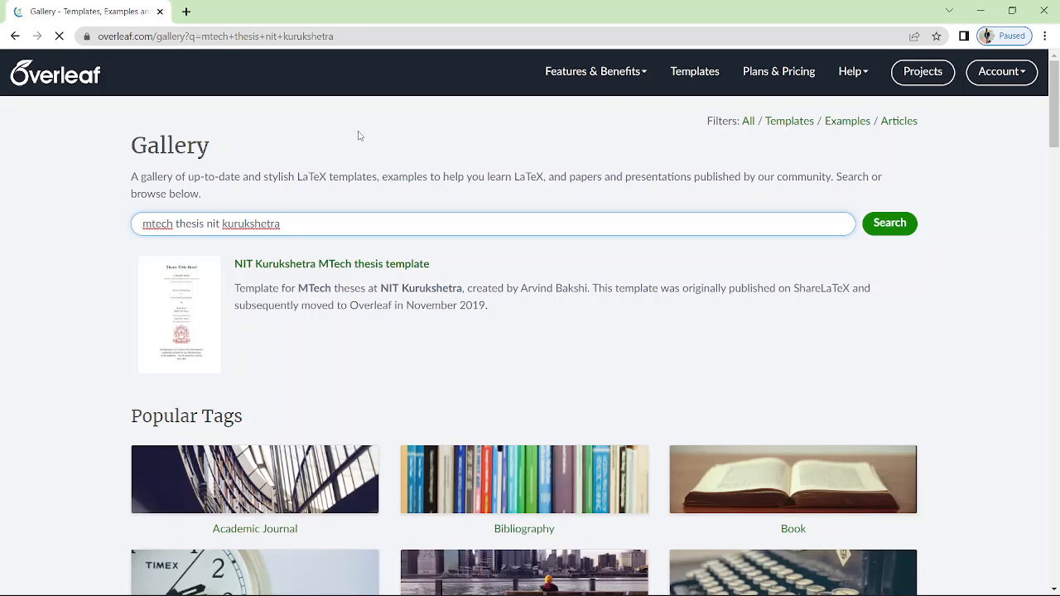
# Step: Open the NIT Kurukshetra MTech thesis template as a new project and look over its title and certificate pages
pyautogui.click(189, 294)
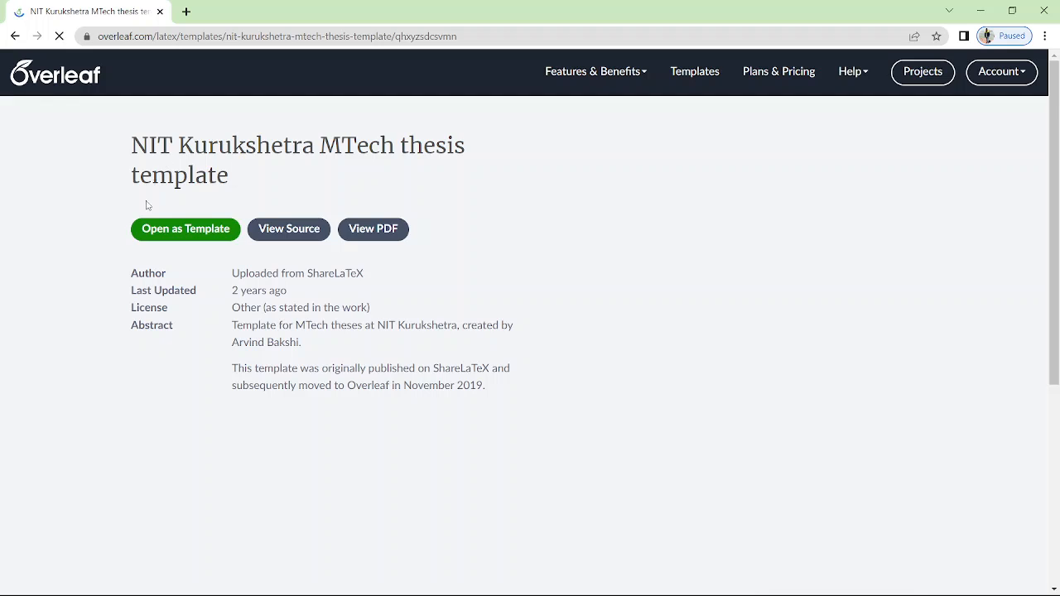
pyautogui.click(179, 236)
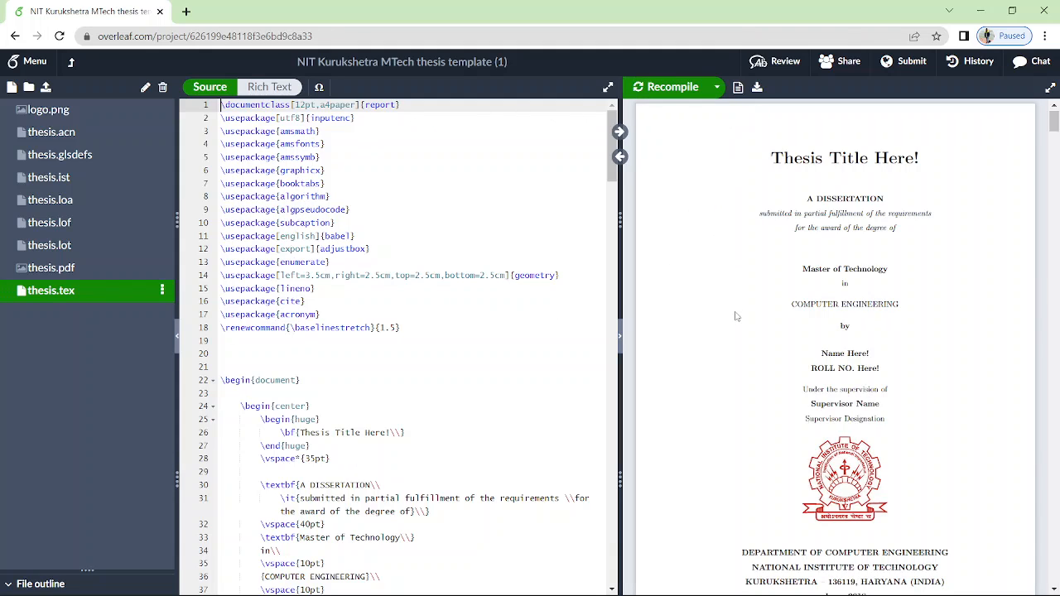
pyautogui.scroll(-6, 778, 410)
pyautogui.scroll(6, 778, 409)
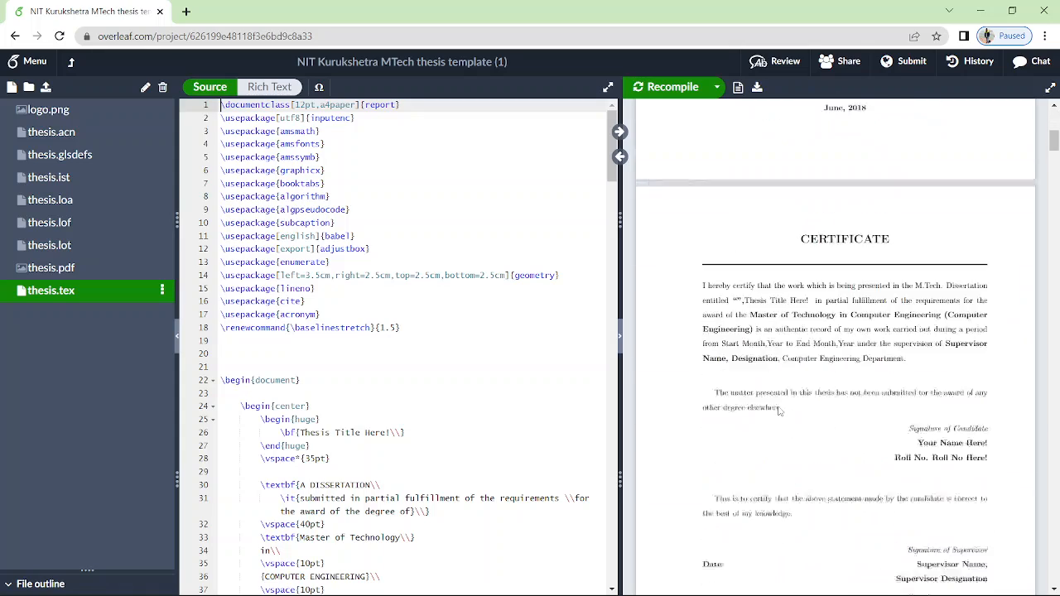
pyautogui.scroll(-1, 778, 412)
pyautogui.scroll(1, 778, 411)
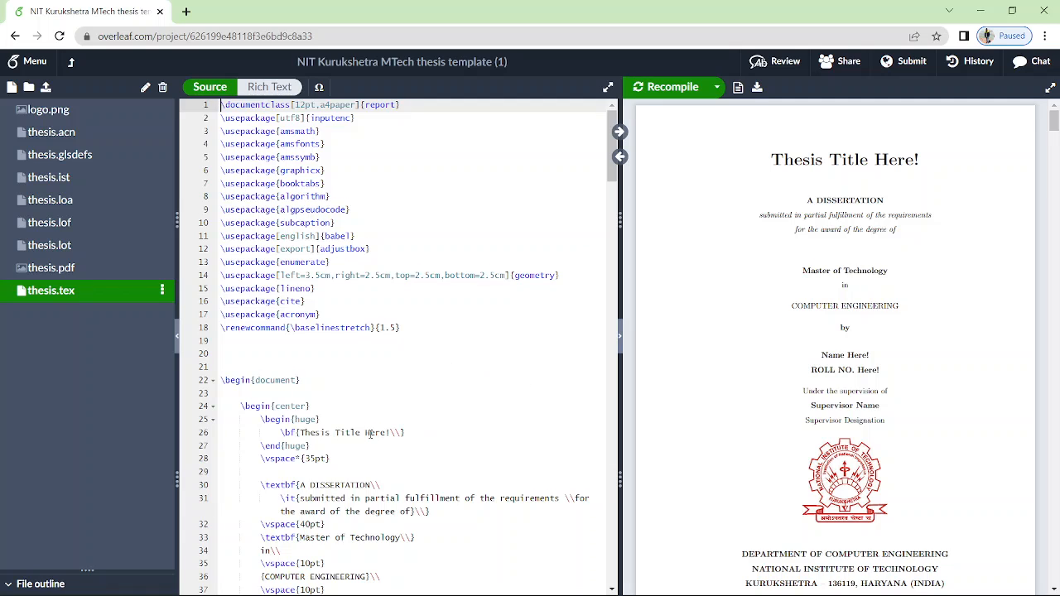
# Step: Replace the thesis title placeholder in thesis.tex with "valletronics impact on current devices" and turn on auto compile
pyautogui.scroll(-1, 370, 433)
pyautogui.scroll(-1, 370, 434)
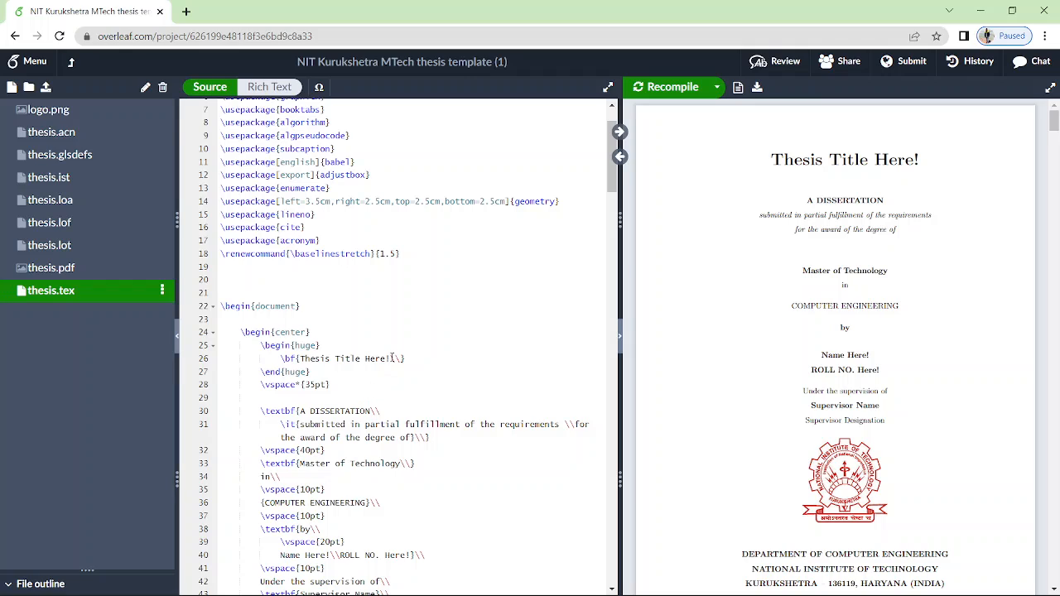
pyautogui.click(393, 358)
pyautogui.press('BackSpace')
pyautogui.press('BackSpace')
pyautogui.press('BackSpace')
pyautogui.press('BackSpace')
pyautogui.press('BackSpace')
pyautogui.press('BackSpace')
pyautogui.press('BackSpace')
pyautogui.press('BackSpace')
pyautogui.press('BackSpace')
pyautogui.press('BackSpace')
pyautogui.press('BackSpace')
pyautogui.press('BackSpace')
pyautogui.press('BackSpace')
pyautogui.press('BackSpace')
pyautogui.press('BackSpace')
pyautogui.press('BackSpace')
pyautogui.press('BackSpace')
pyautogui.press('BackSpace')
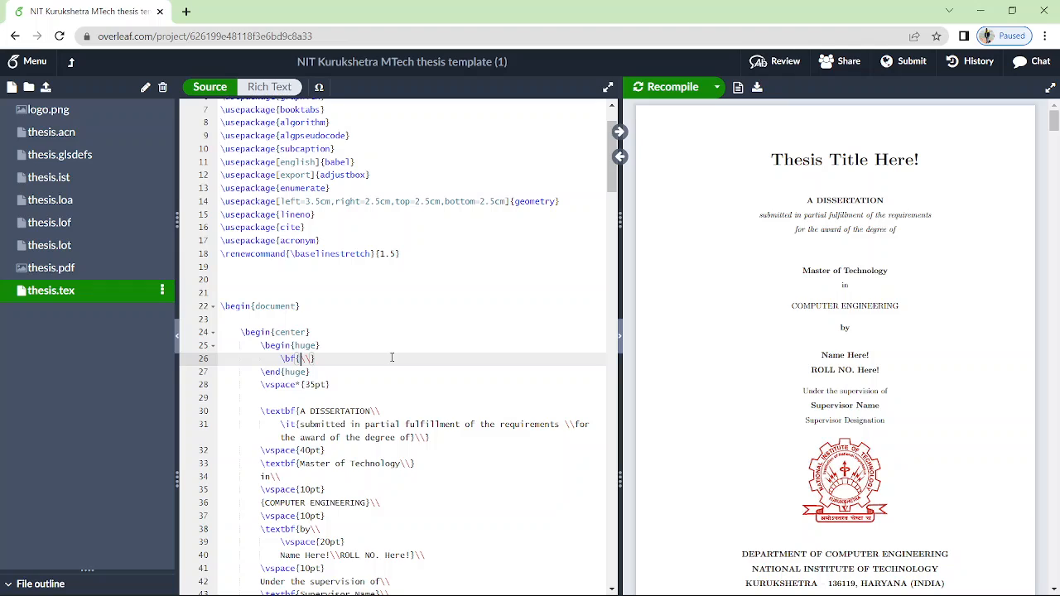
pyautogui.write('val')
pyautogui.write('l')
pyautogui.write('etronics ')
pyautogui.write('impact ')
pyautogui.write('s')
pyautogui.press('BackSpace')
pyautogui.press('BackSpace')
pyautogui.press('BackSpace')
pyautogui.press('BackSpace')
pyautogui.write('tc')
pyautogui.press('BackSpace')
pyautogui.press('BackSpace')
pyautogui.write('c')
pyautogui.press('BackSpace')
pyautogui.write('ct on current devi')
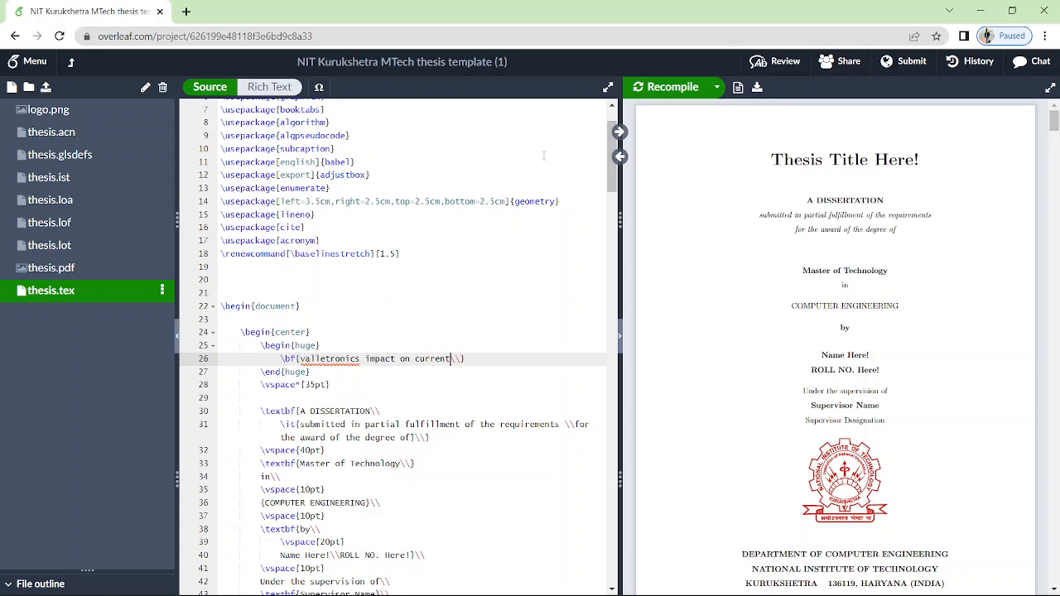
pyautogui.write('ces')
pyautogui.click(717, 87)
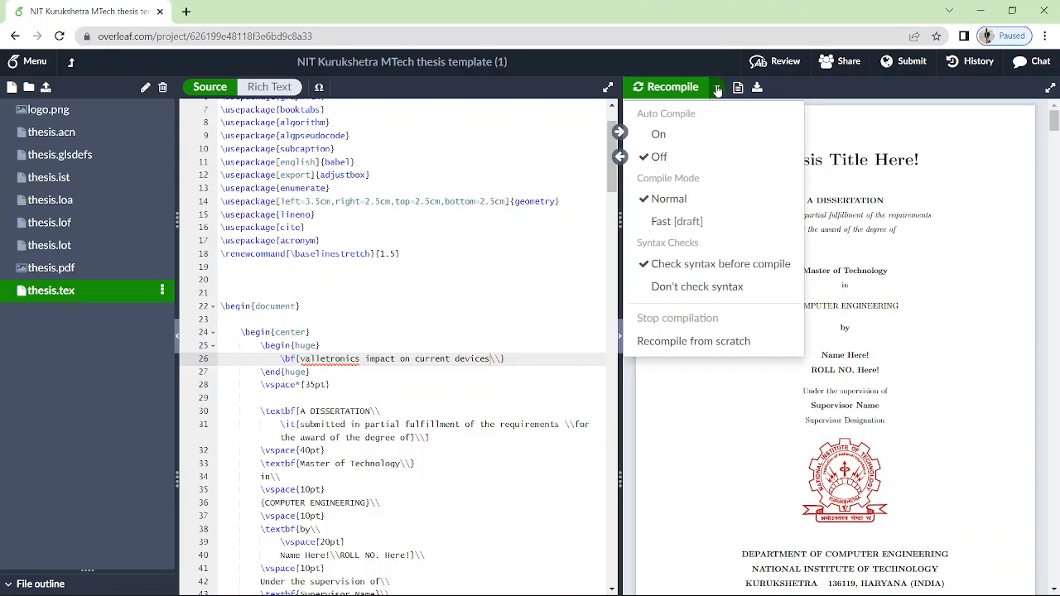
pyautogui.click(646, 136)
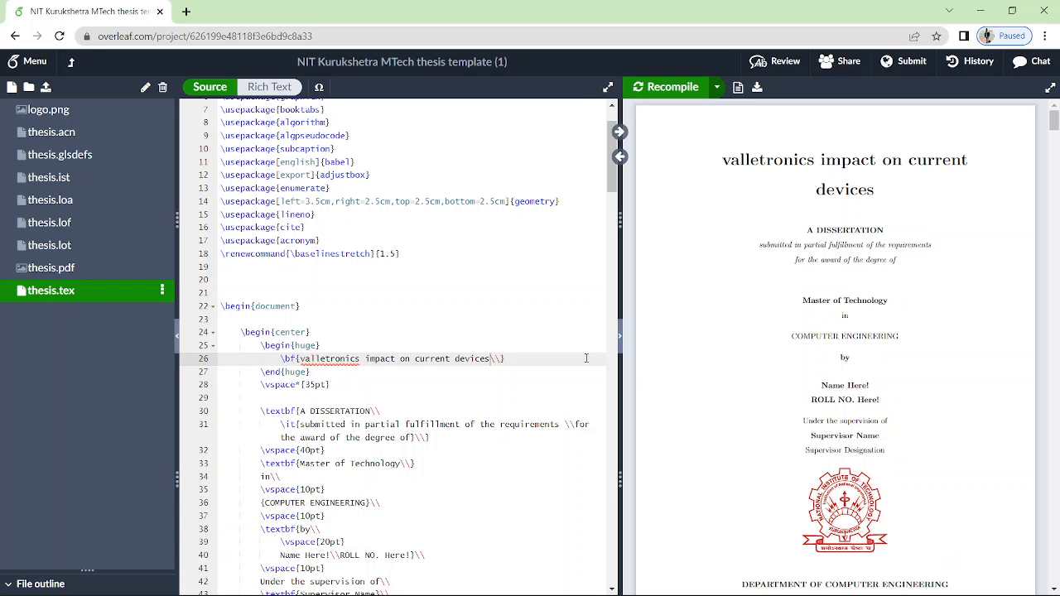
# Step: Examine the thesis source from the title page through the literature review chapter, along with the compiled title and certificate pages
pyautogui.scroll(-2, 459, 437)
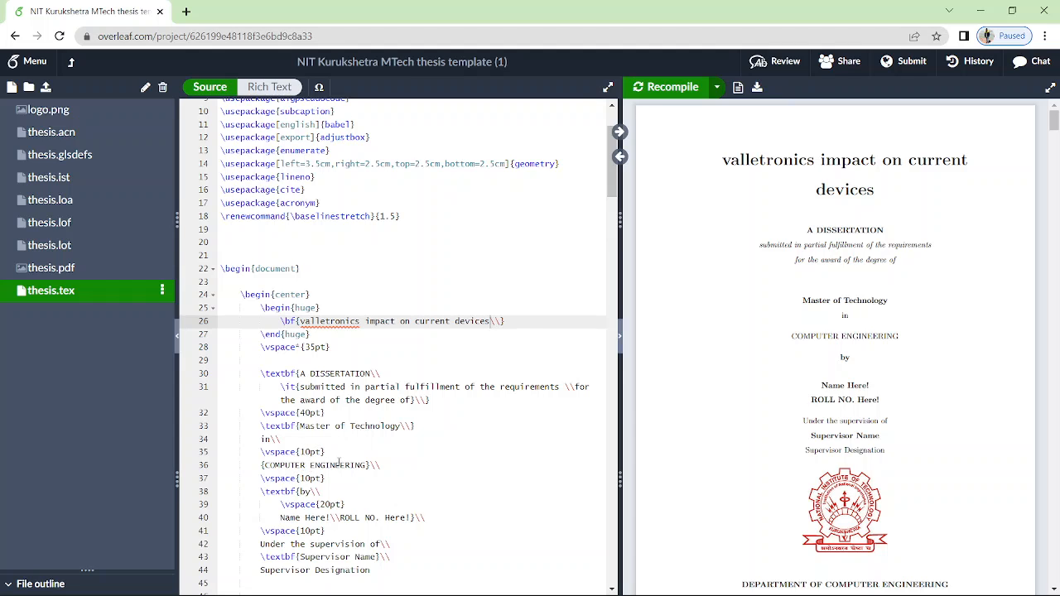
pyautogui.scroll(-2, 419, 469)
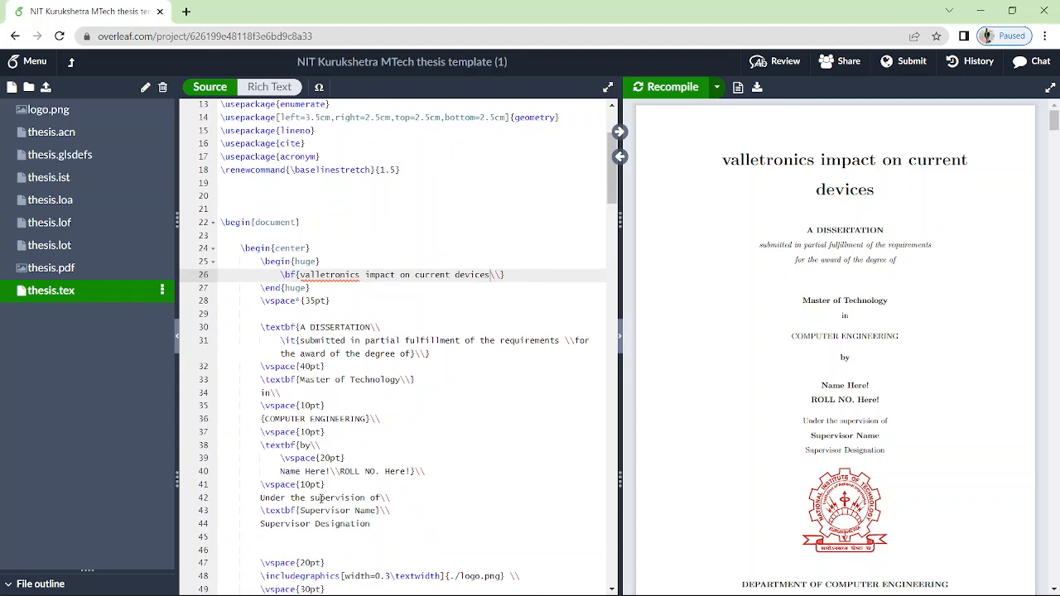
pyautogui.scroll(-20, 406, 541)
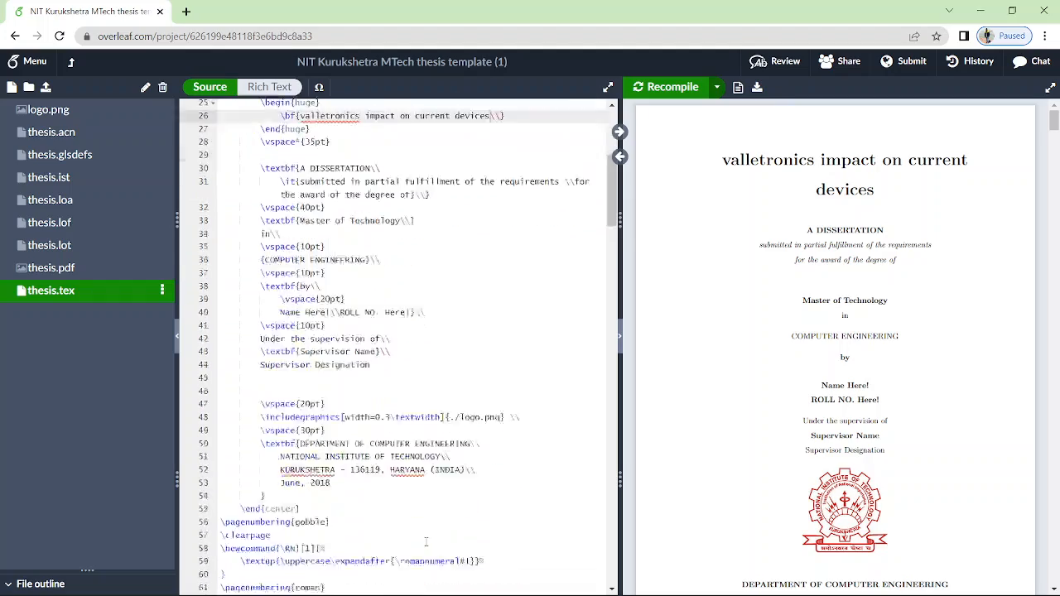
pyautogui.scroll(-3, 427, 543)
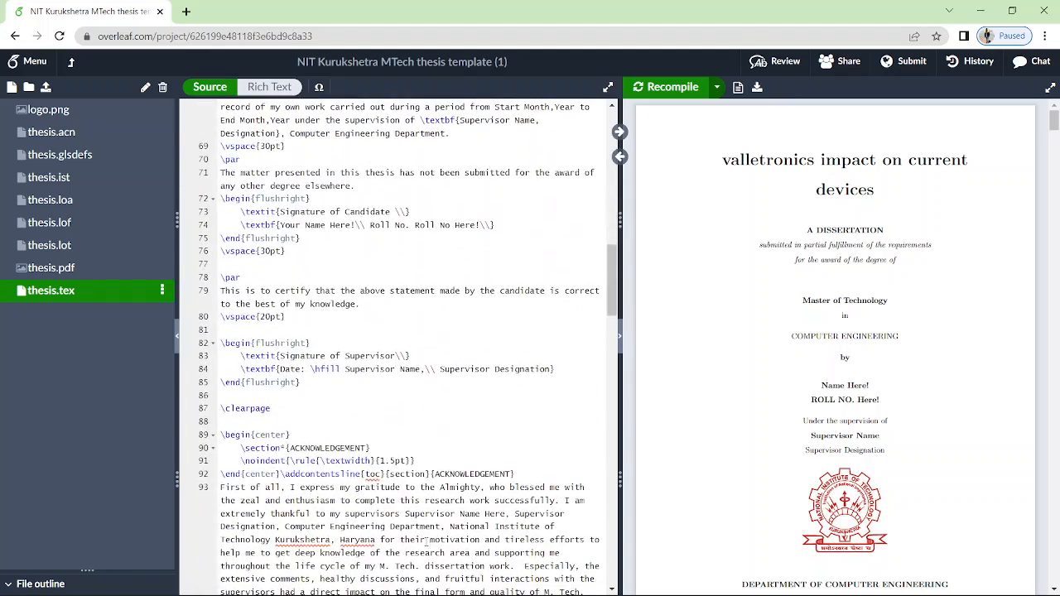
pyautogui.scroll(-6, 757, 447)
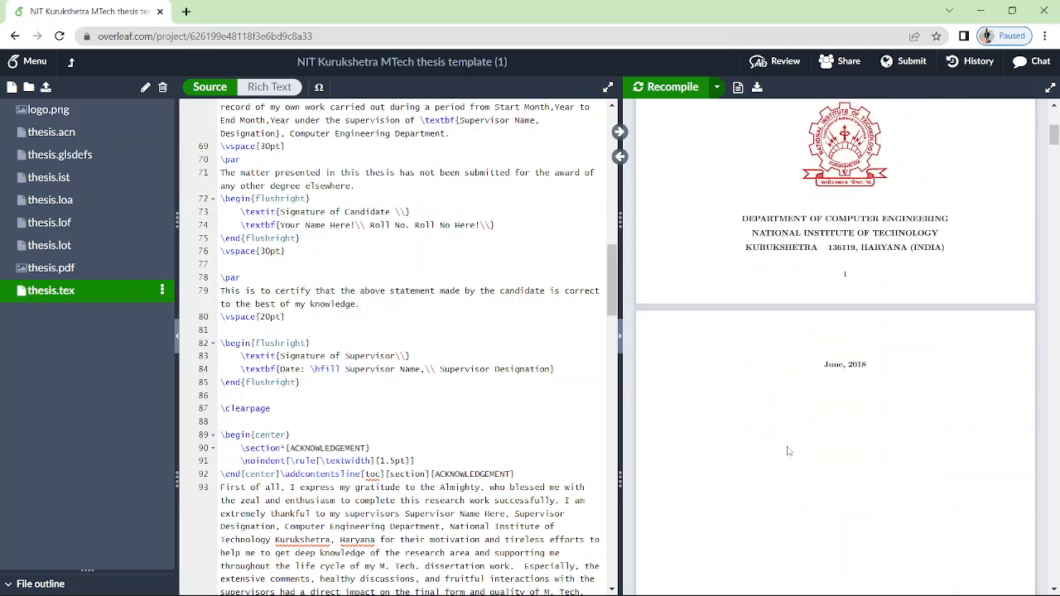
pyautogui.scroll(-2, 788, 451)
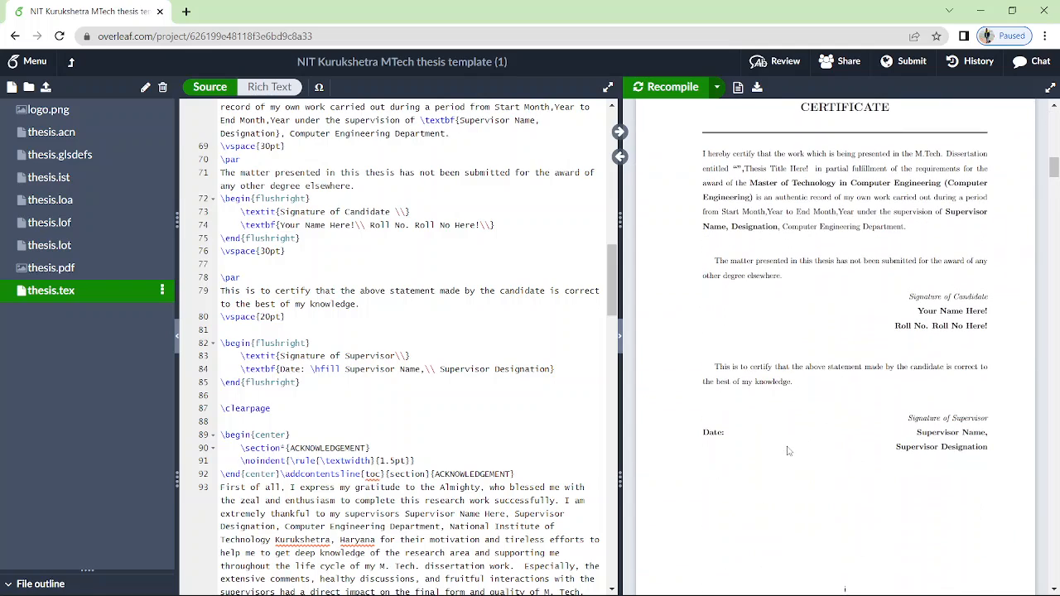
pyautogui.scroll(-15, 353, 454)
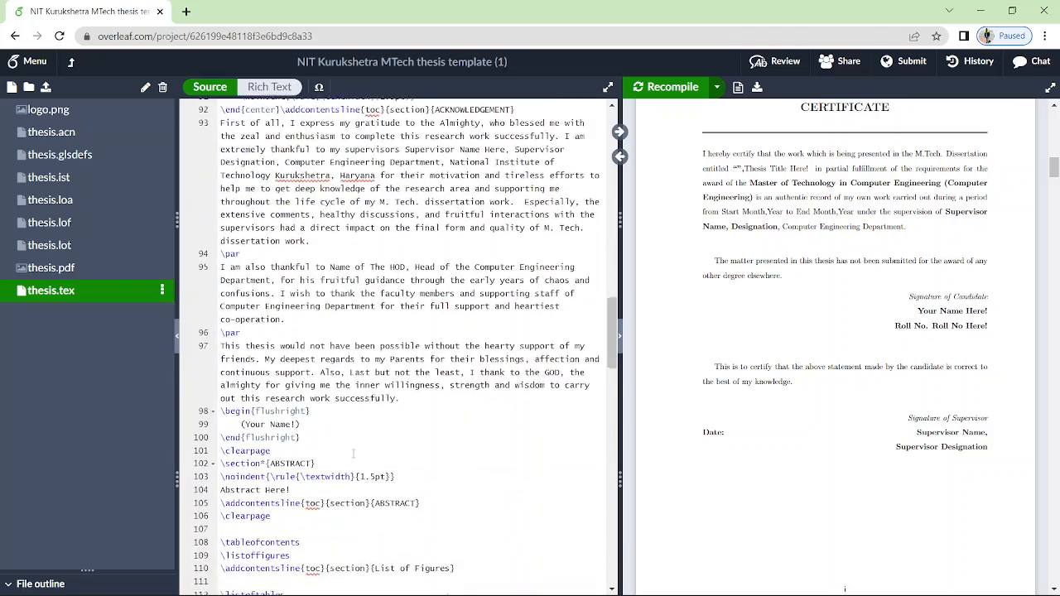
pyautogui.scroll(-20, 431, 457)
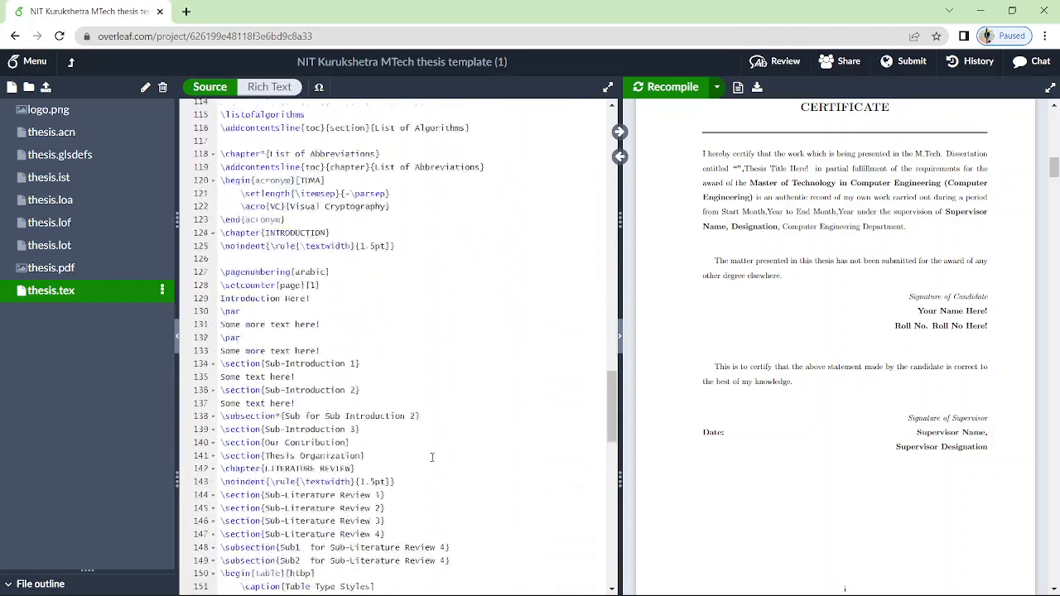
pyautogui.scroll(-3, 431, 457)
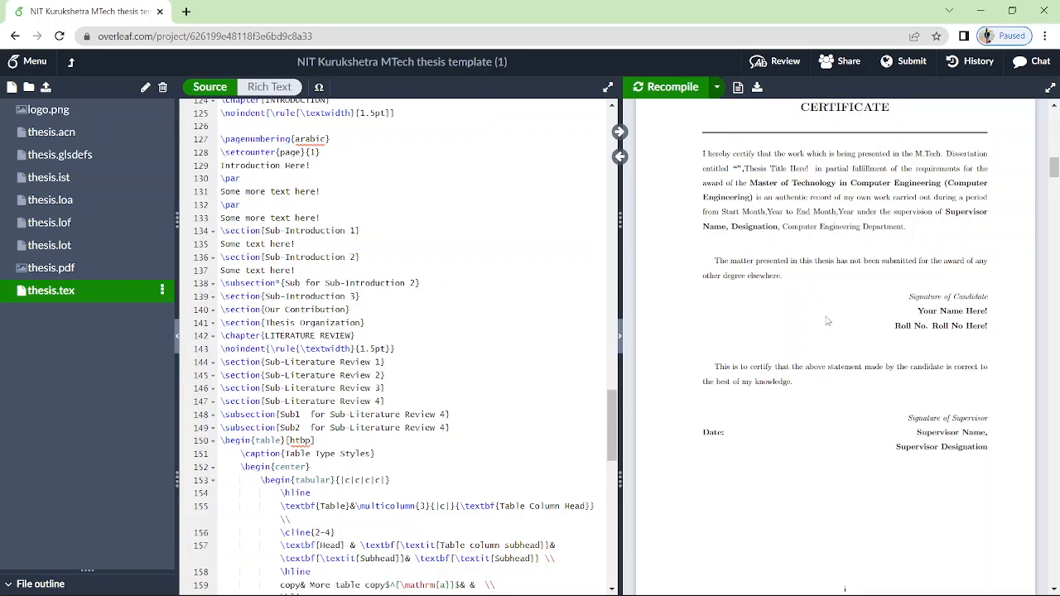
pyautogui.scroll(20, 467, 338)
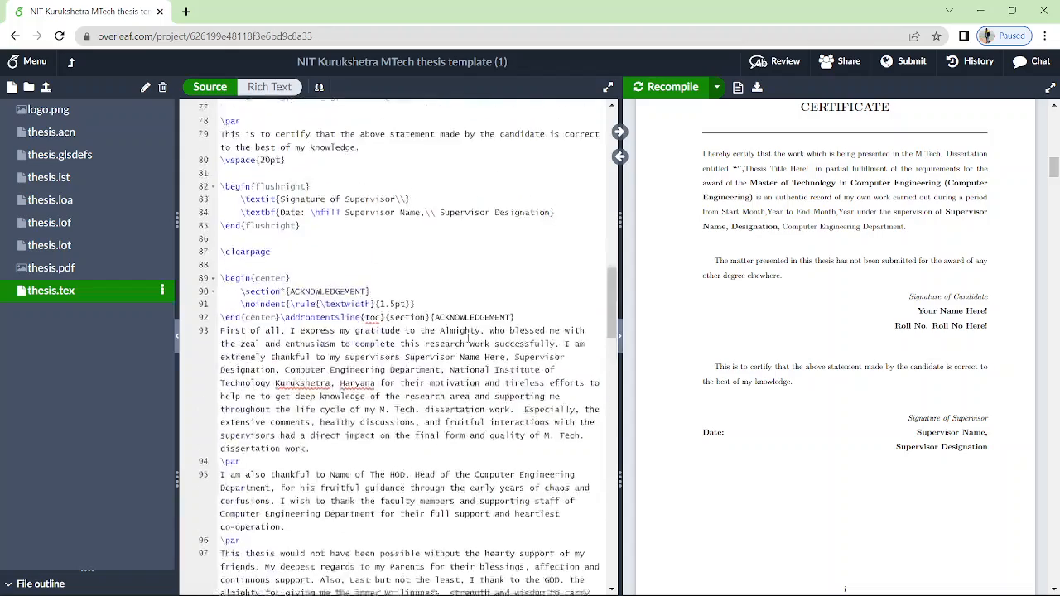
pyautogui.scroll(2, 468, 337)
pyautogui.scroll(5, 744, 248)
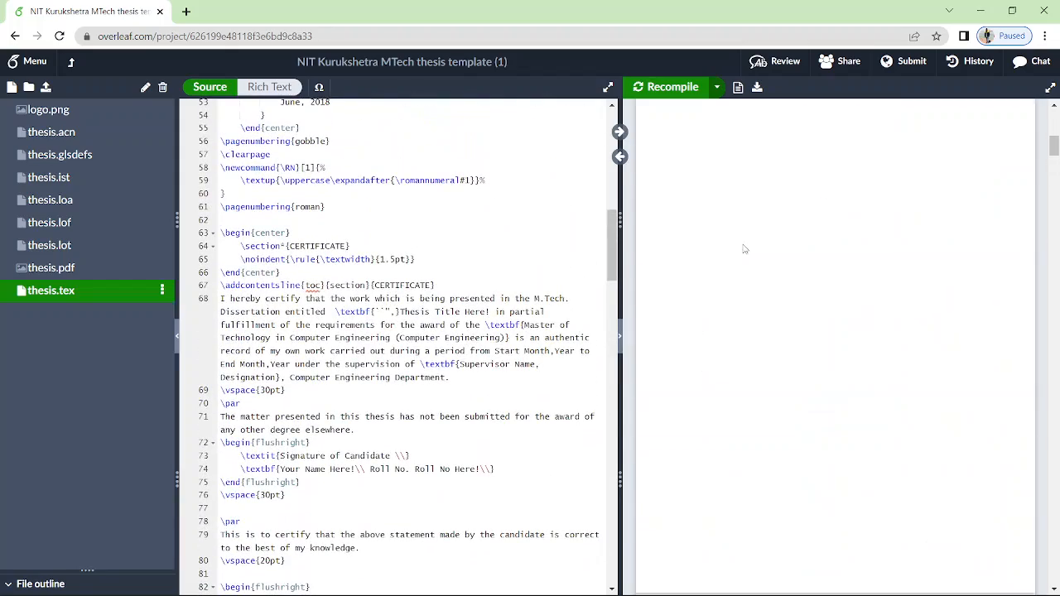
pyautogui.scroll(4, 744, 248)
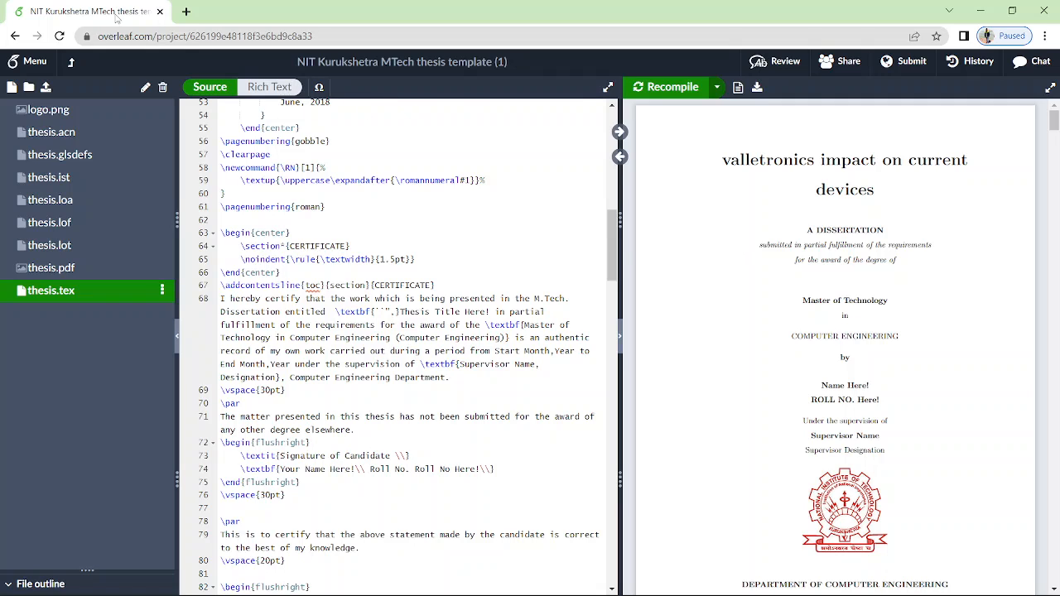
# Step: Return to the gallery search page and search for "ieee 2 column journal"
pyautogui.click(15, 37)
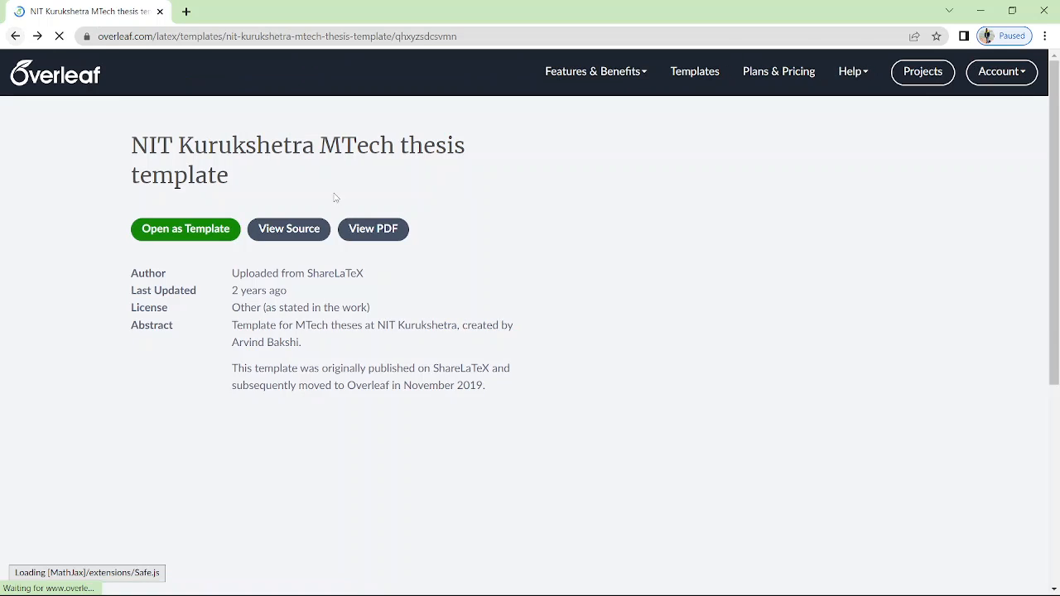
pyautogui.click(15, 37)
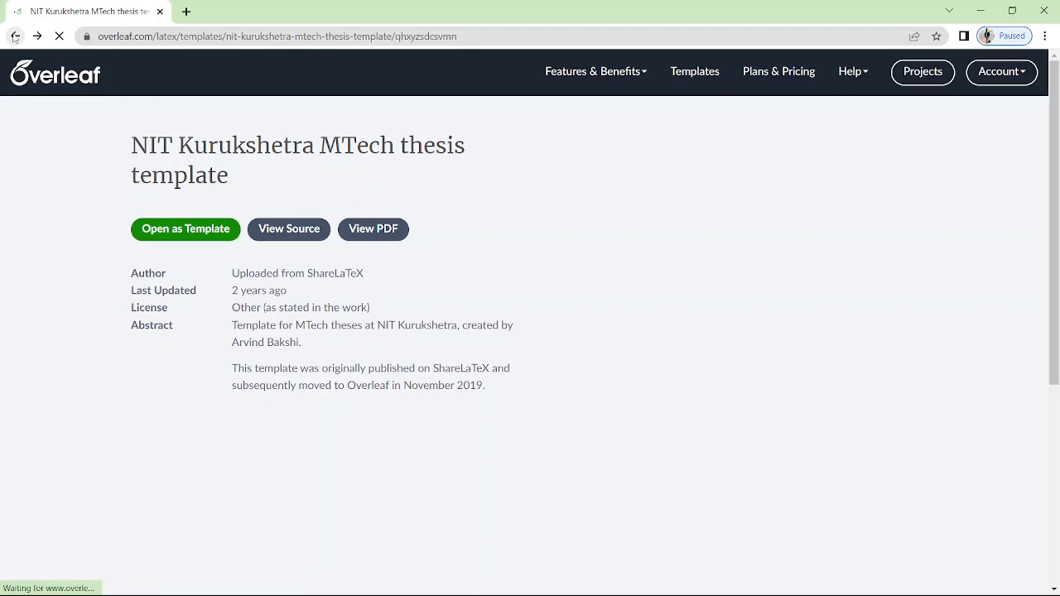
pyautogui.click(305, 220)
pyautogui.press('BackSpace')
pyautogui.press('BackSpace')
pyautogui.press('BackSpace')
pyautogui.press('BackSpace')
pyautogui.press('BackSpace')
pyautogui.press('BackSpace')
pyautogui.press('BackSpace')
pyautogui.press('BackSpace')
pyautogui.press('BackSpace')
pyautogui.press('BackSpace')
pyautogui.press('BackSpace')
pyautogui.press('BackSpace')
pyautogui.press('BackSpace')
pyautogui.press('BackSpace')
pyautogui.press('BackSpace')
pyautogui.press('BackSpace')
pyautogui.press('BackSpace')
pyautogui.press('BackSpace')
pyautogui.press('BackSpace')
pyautogui.press('BackSpace')
pyautogui.press('BackSpace')
pyautogui.press('BackSpace')
pyautogui.press('BackSpace')
pyautogui.press('BackSpace')
pyautogui.press('BackSpace')
pyautogui.press('BackSpace')
pyautogui.press('BackSpace')
pyautogui.press('BackSpace')
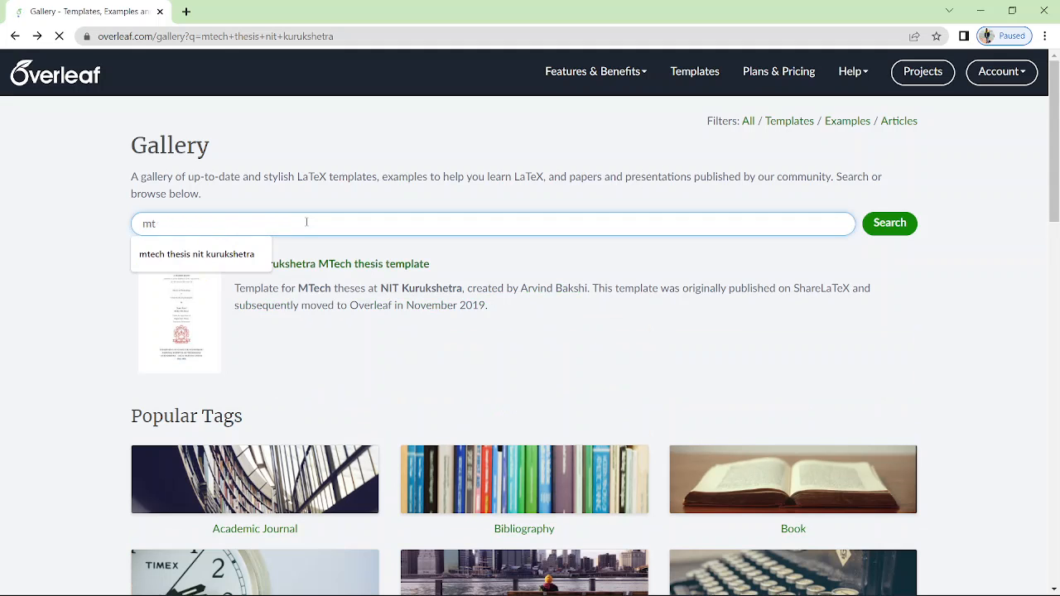
pyautogui.write('ieee 2 column journal')
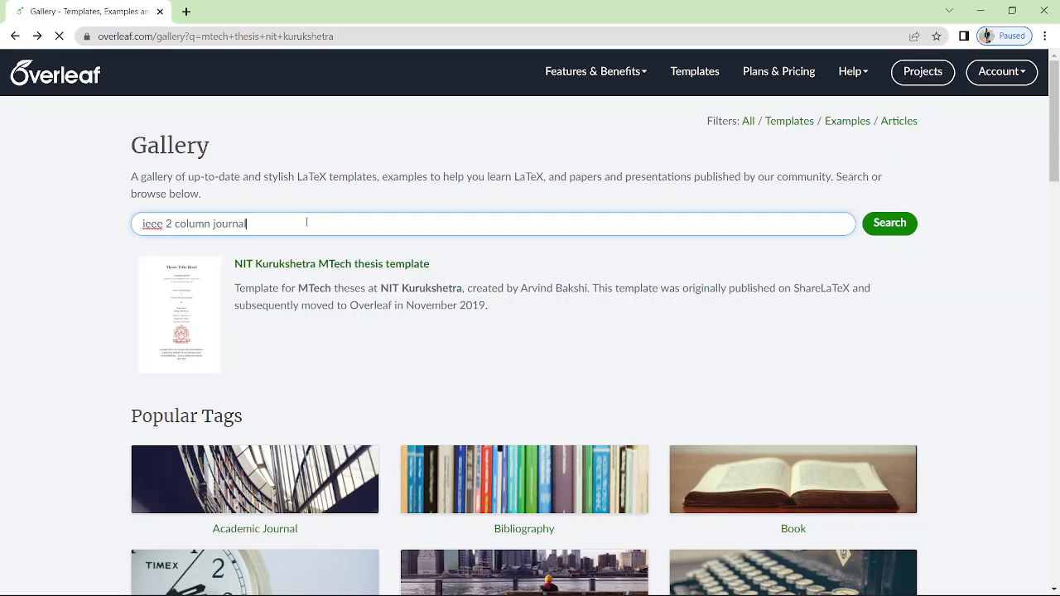
pyautogui.press('Return')
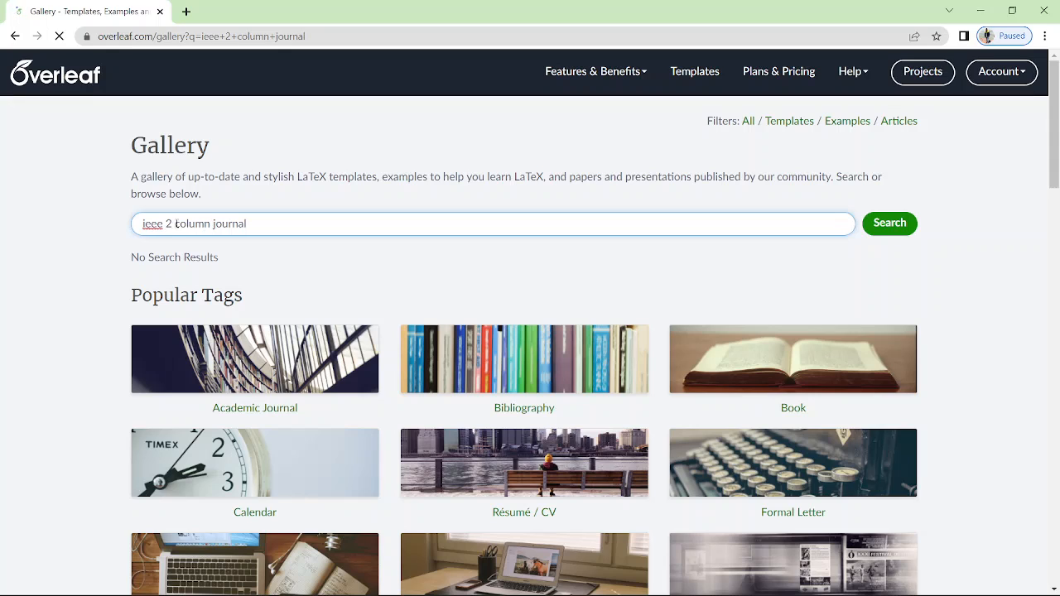
# Step: Change the gallery search to "ieee journal"
pyautogui.press('BackSpace')
pyautogui.press('BackSpace')
pyautogui.press('BackSpace')
pyautogui.press('BackSpace')
pyautogui.press('BackSpace')
pyautogui.press('BackSpace')
pyautogui.press('BackSpace')
pyautogui.press('BackSpace')
pyautogui.press('BackSpace')
pyautogui.press('BackSpace')
pyautogui.press('BackSpace')
pyautogui.write('ee')
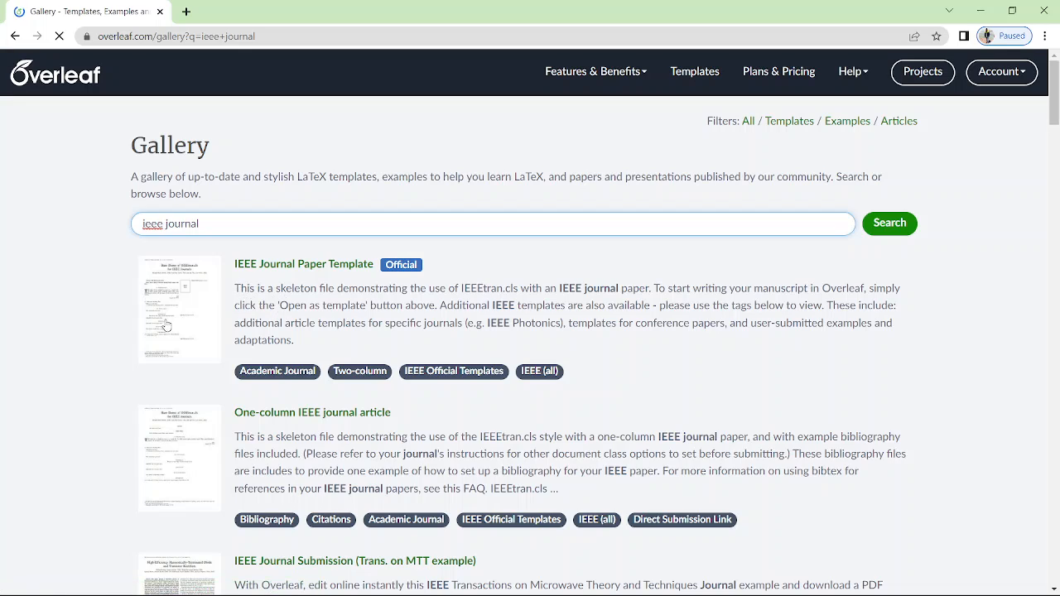
# Step: Open the "IEEE Journal Submission (Trans. on MTT example)" template as a new project and look at the start of its source
pyautogui.scroll(-2, 199, 395)
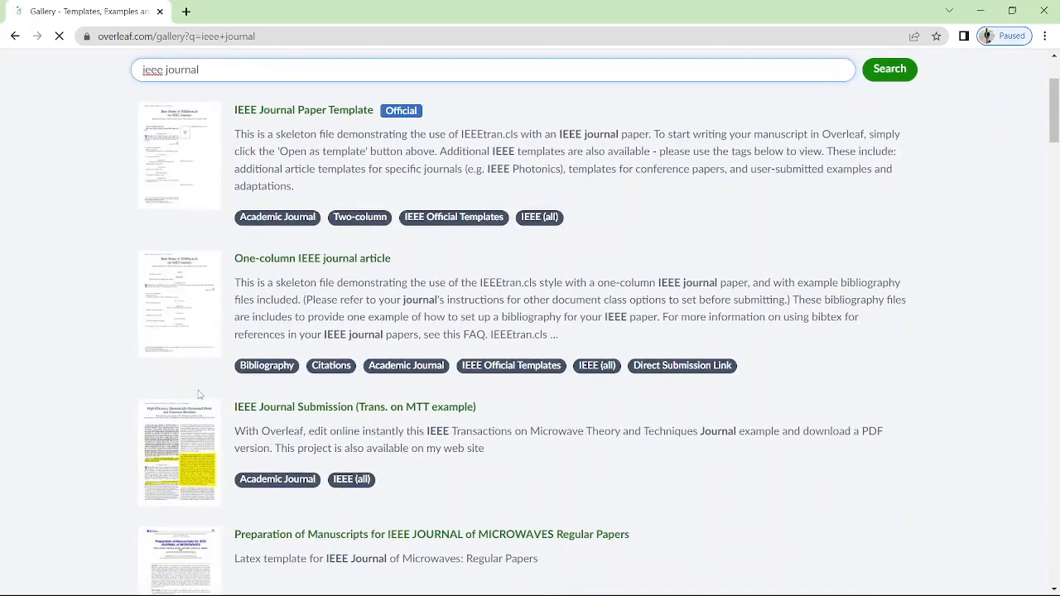
pyautogui.scroll(-2, 198, 395)
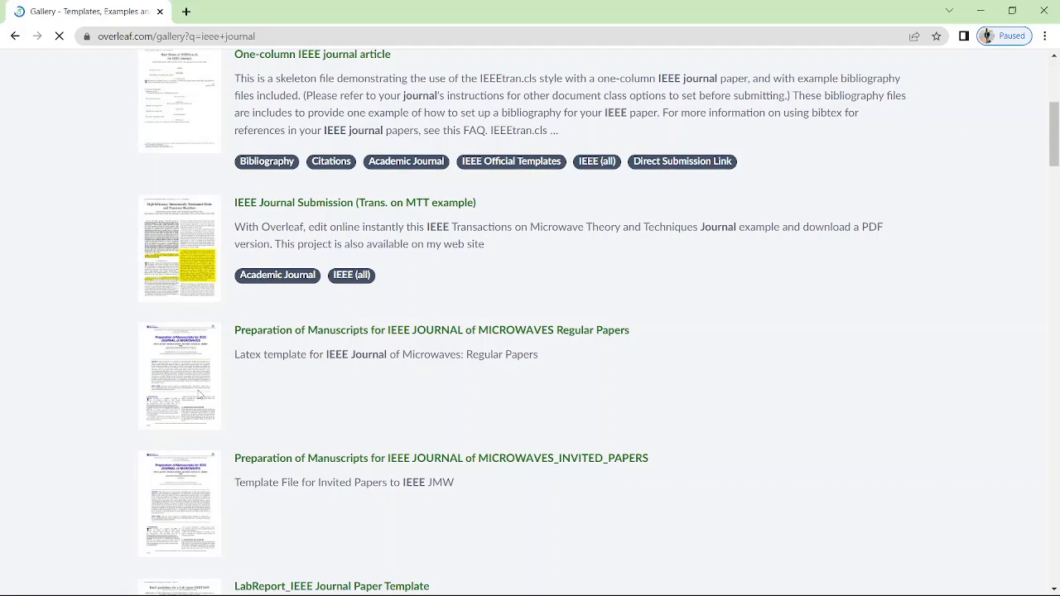
pyautogui.scroll(1, 199, 395)
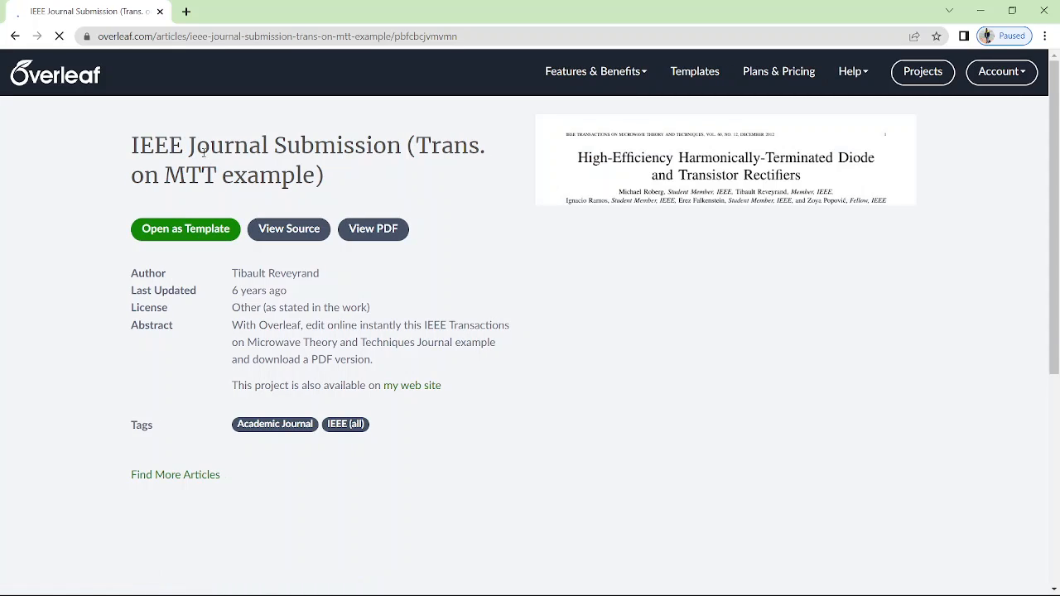
pyautogui.click(181, 233)
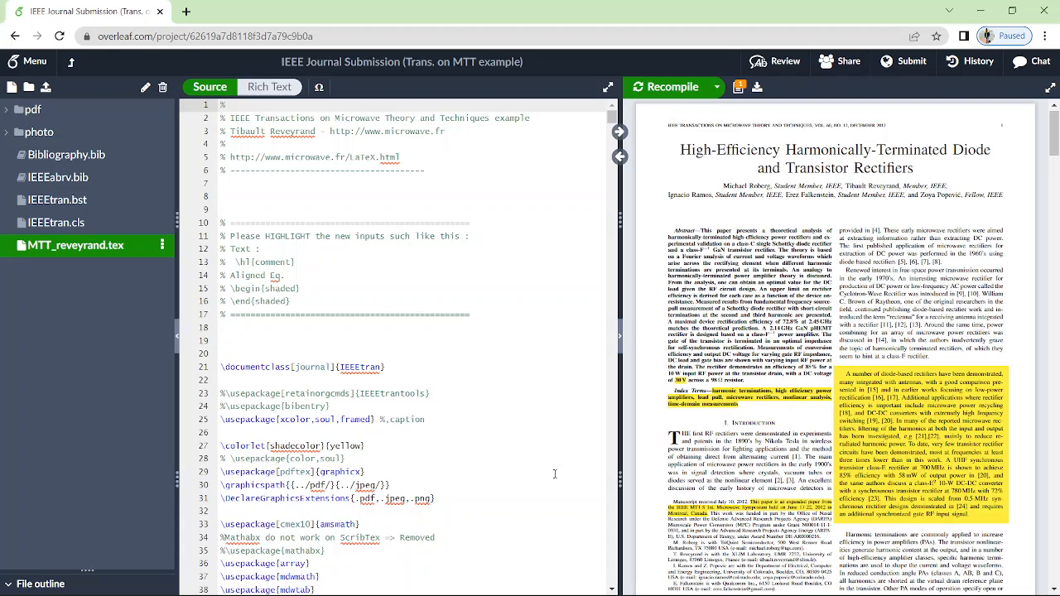
pyautogui.scroll(-3, 417, 388)
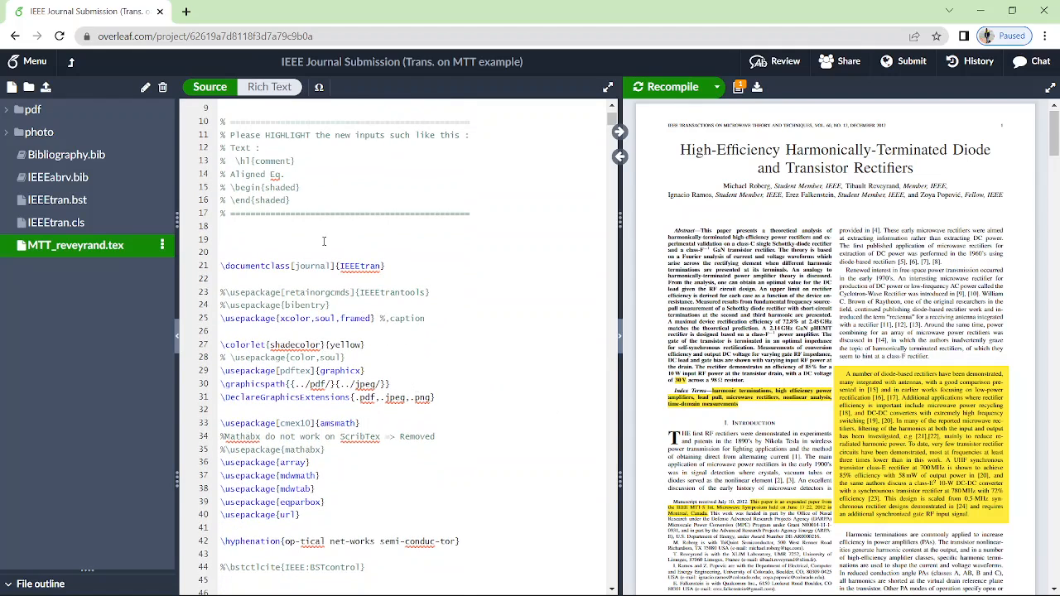
# Step: Examine the journal source's preamble, from the highlighting comments and document class through the package declarations
pyautogui.scroll(2, 323, 241)
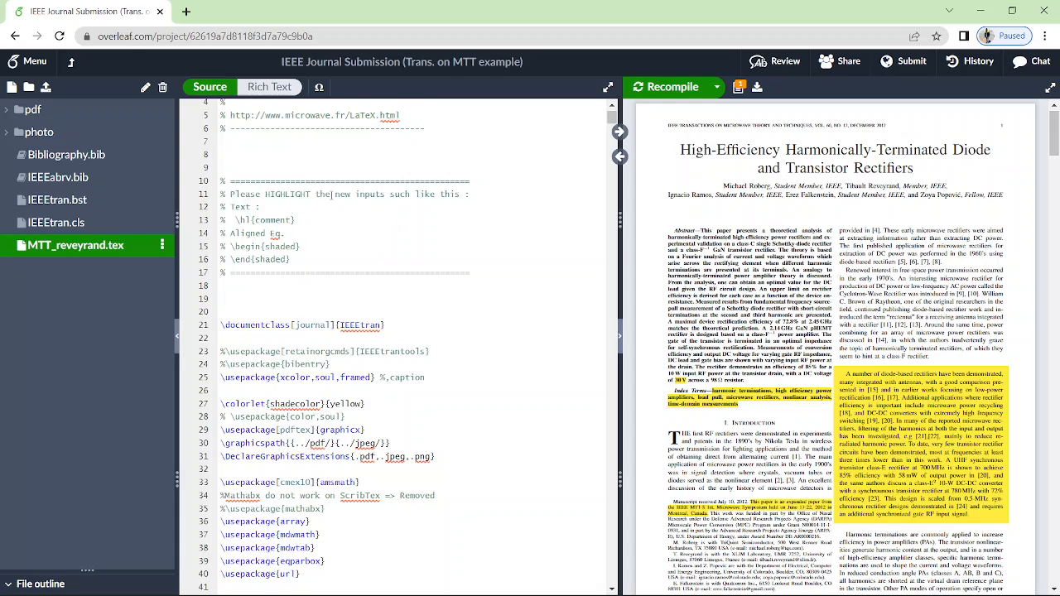
pyautogui.scroll(-2, 324, 264)
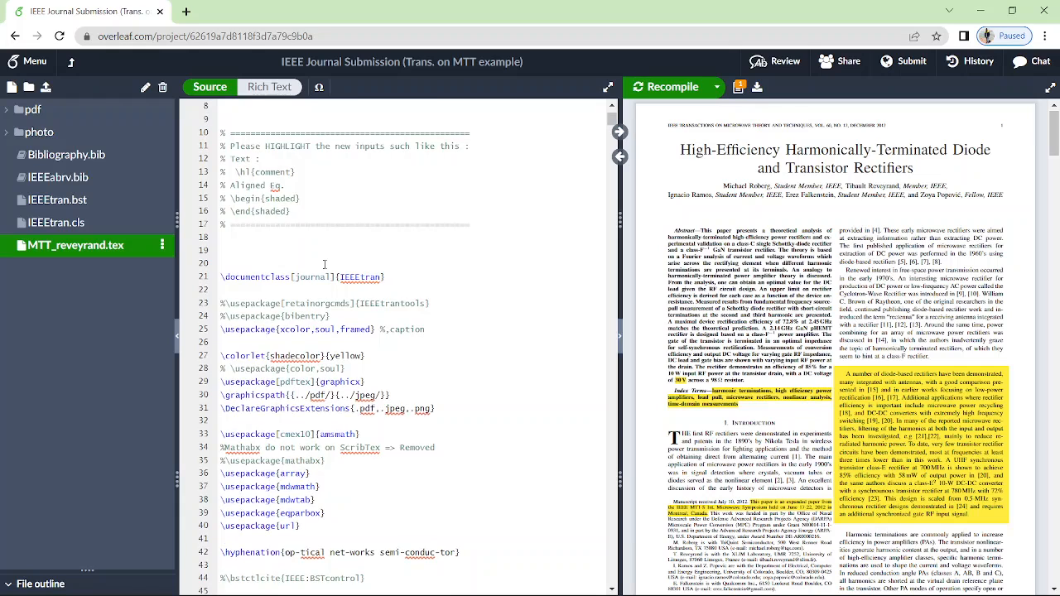
pyautogui.scroll(-2, 414, 349)
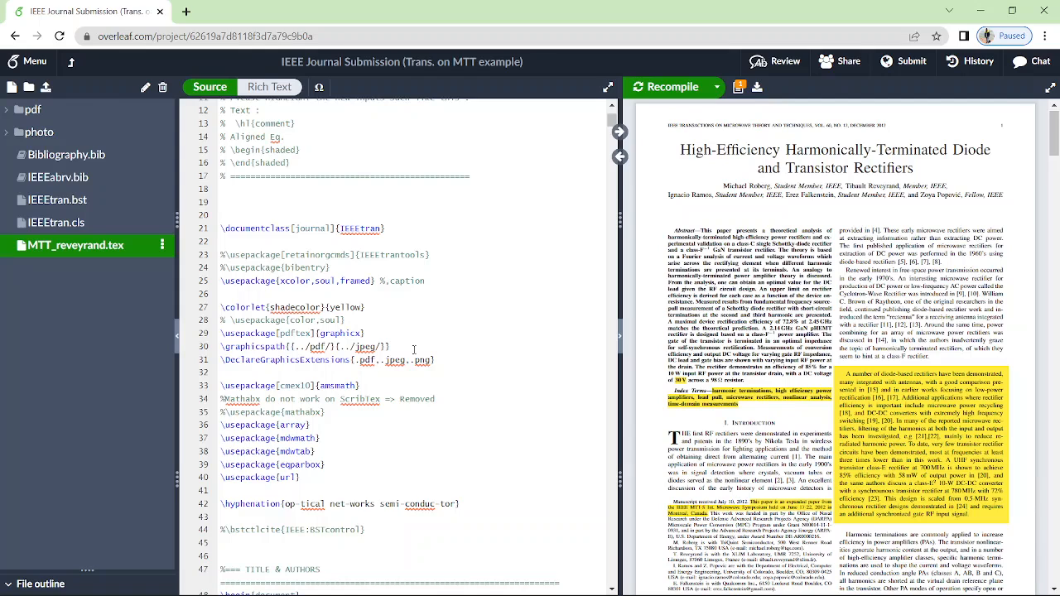
pyautogui.scroll(-1, 414, 349)
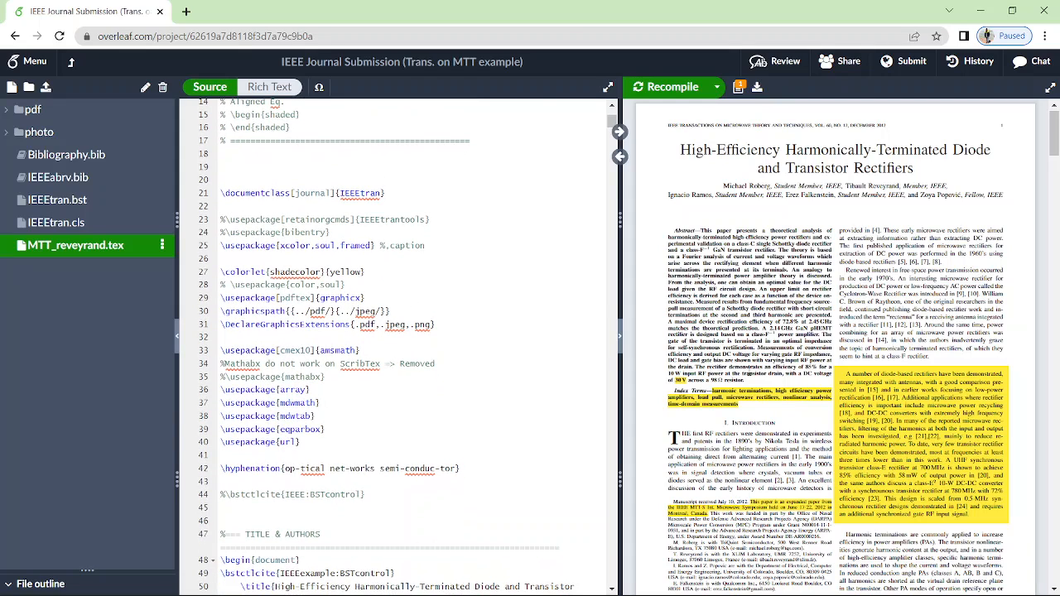
# Step: Examine the compiled IEEE journal paper from its second page through the equations, figures, conclusion, references and author biographies, and return to its first page
pyautogui.scroll(-10, 835, 348)
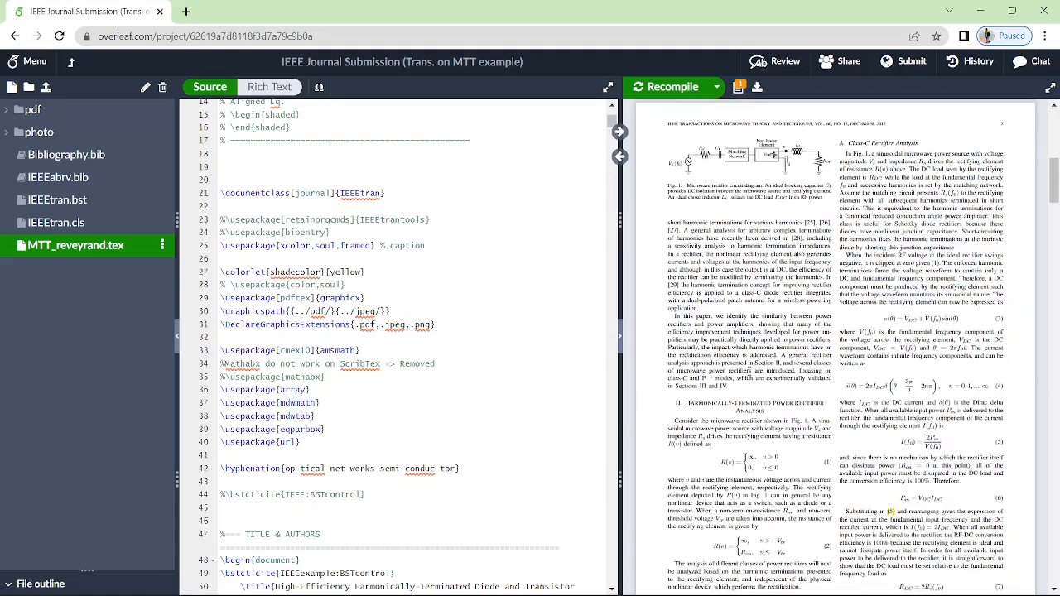
pyautogui.scroll(1, 835, 348)
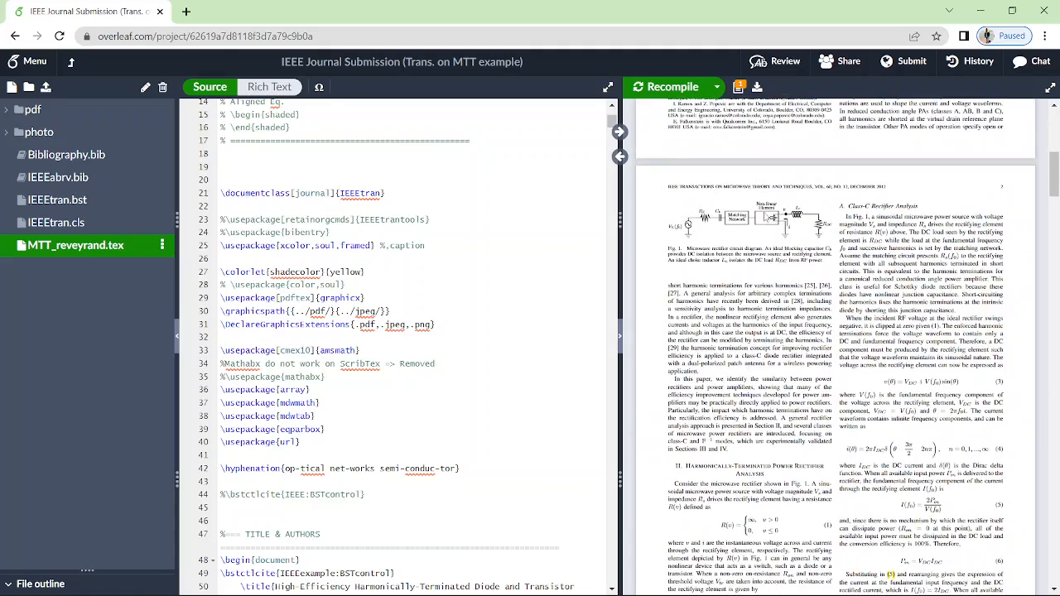
pyautogui.scroll(-2, 756, 377)
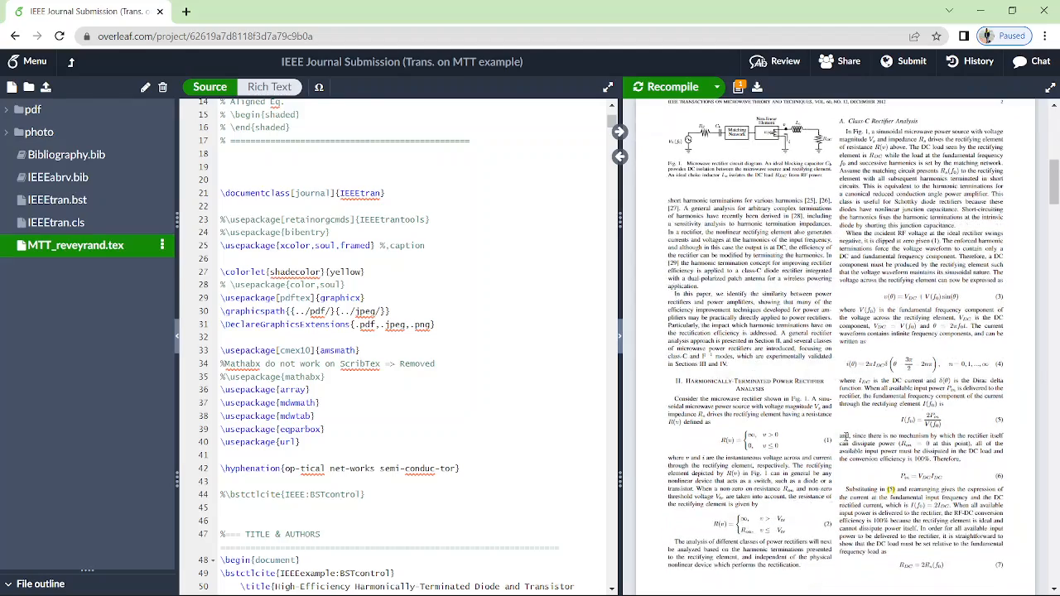
pyautogui.scroll(-12, 845, 436)
pyautogui.scroll(-5, 846, 440)
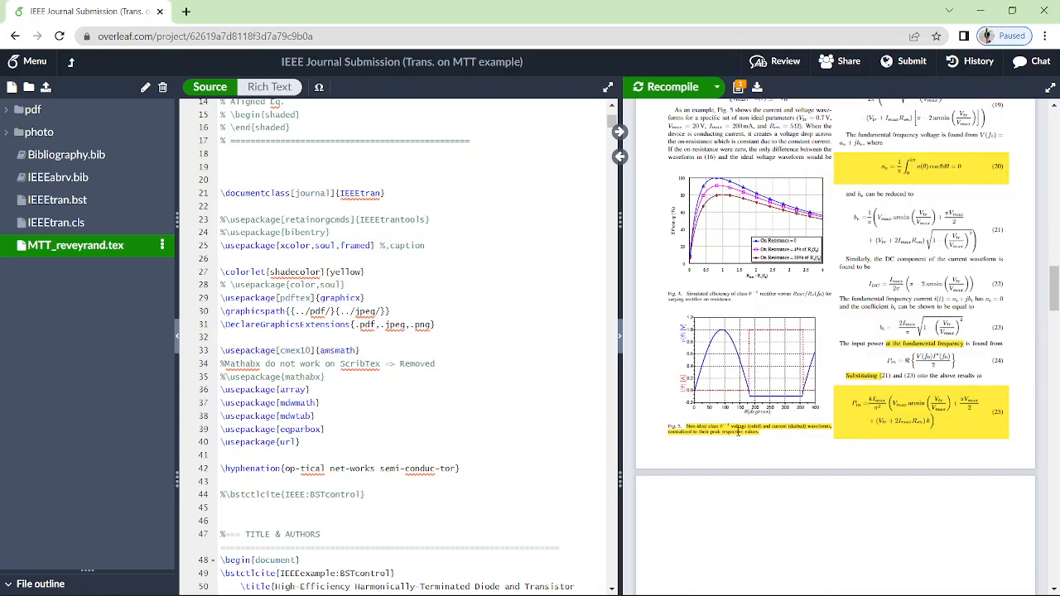
pyautogui.scroll(-6, 898, 399)
pyautogui.scroll(-3, 898, 399)
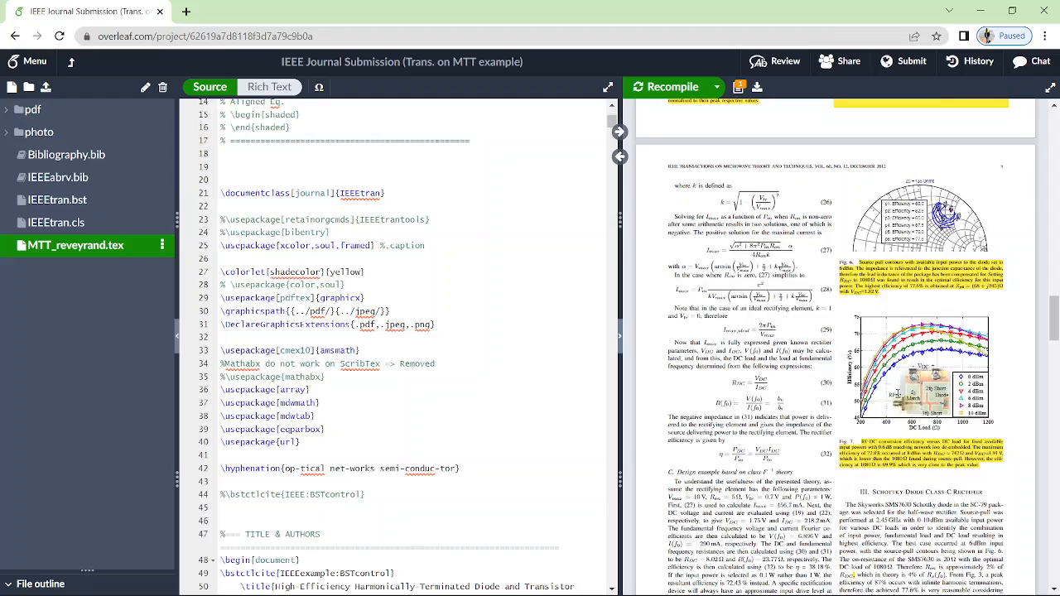
pyautogui.scroll(-14, 898, 394)
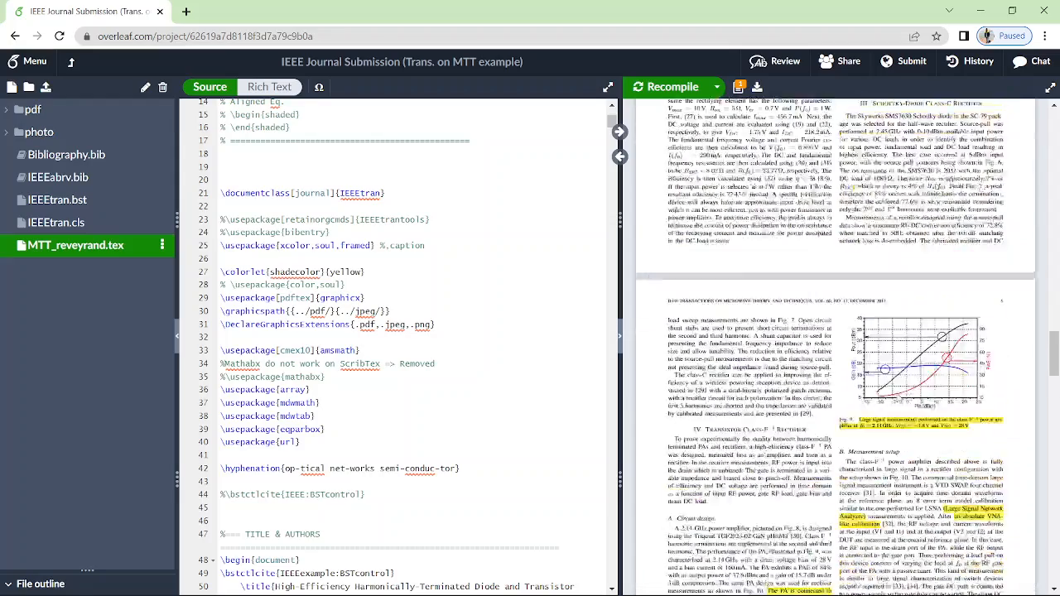
pyautogui.scroll(-7, 897, 396)
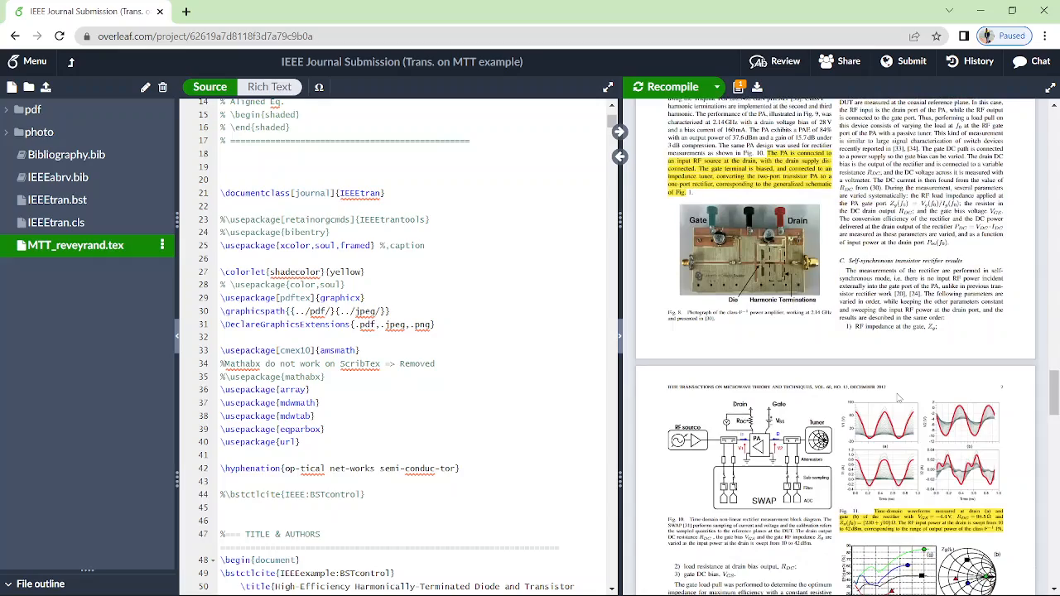
pyautogui.scroll(-7, 898, 398)
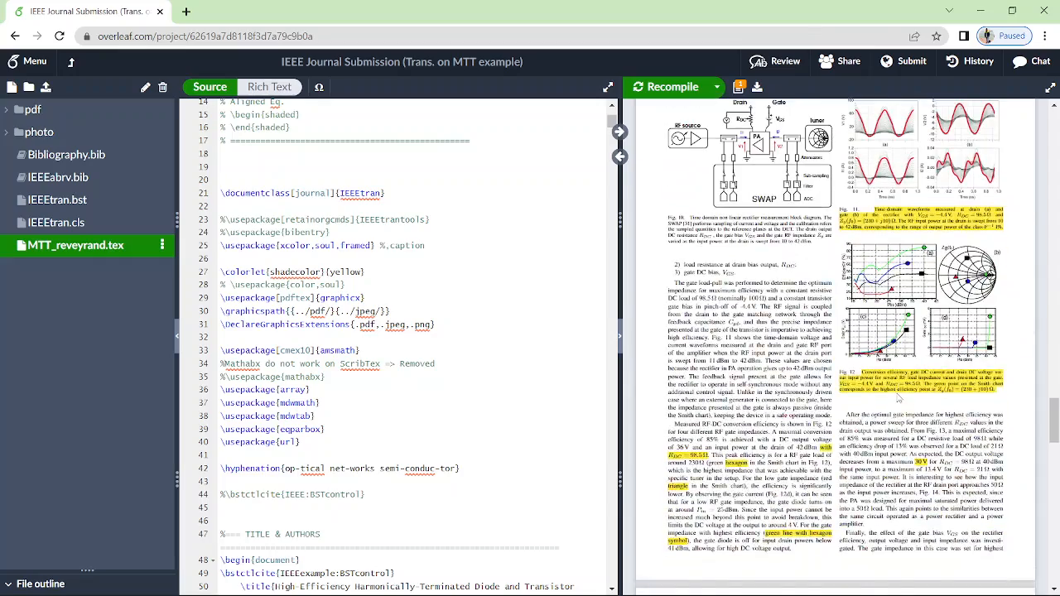
pyautogui.scroll(-9, 897, 399)
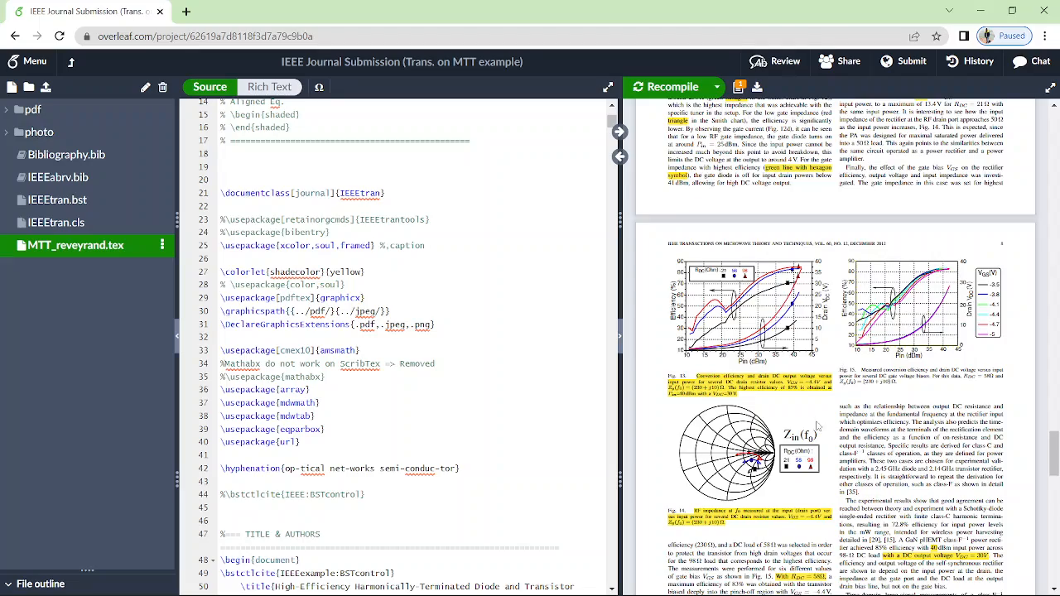
pyautogui.scroll(-12, 819, 427)
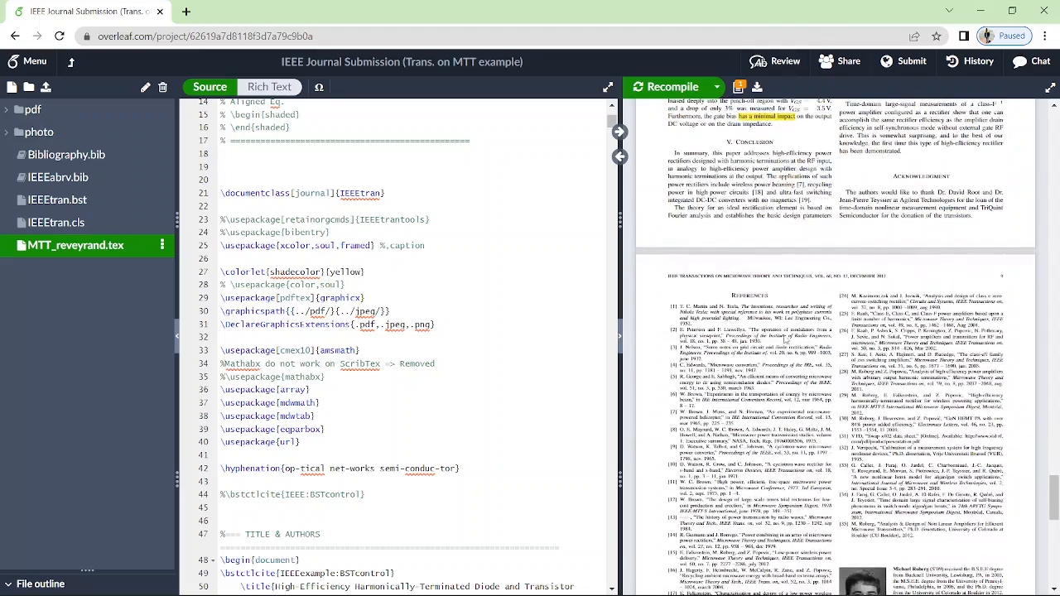
pyautogui.scroll(-4, 878, 464)
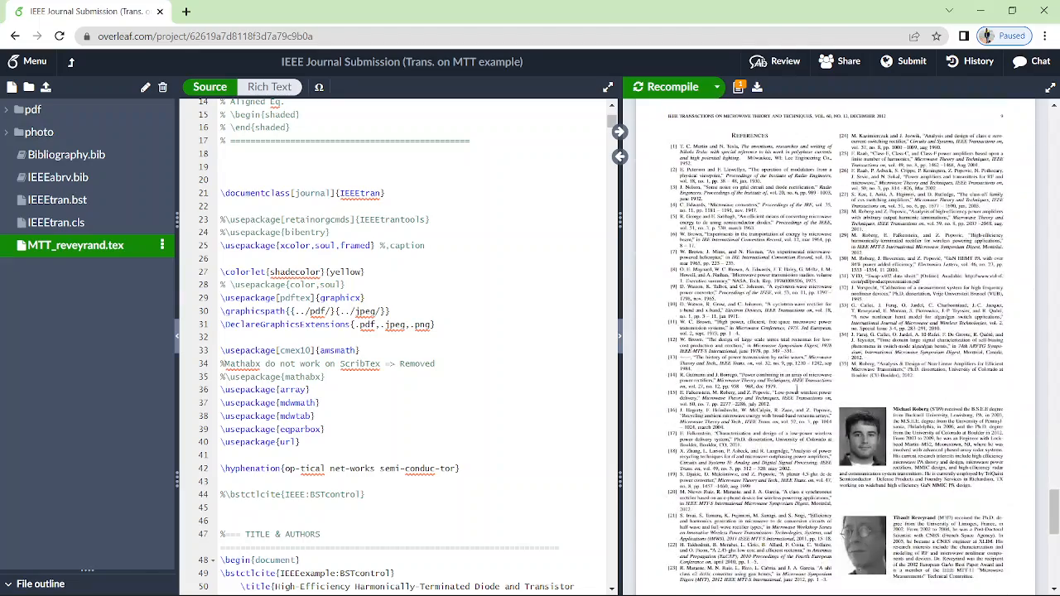
pyautogui.scroll(-8, 876, 514)
pyautogui.scroll(20, 797, 396)
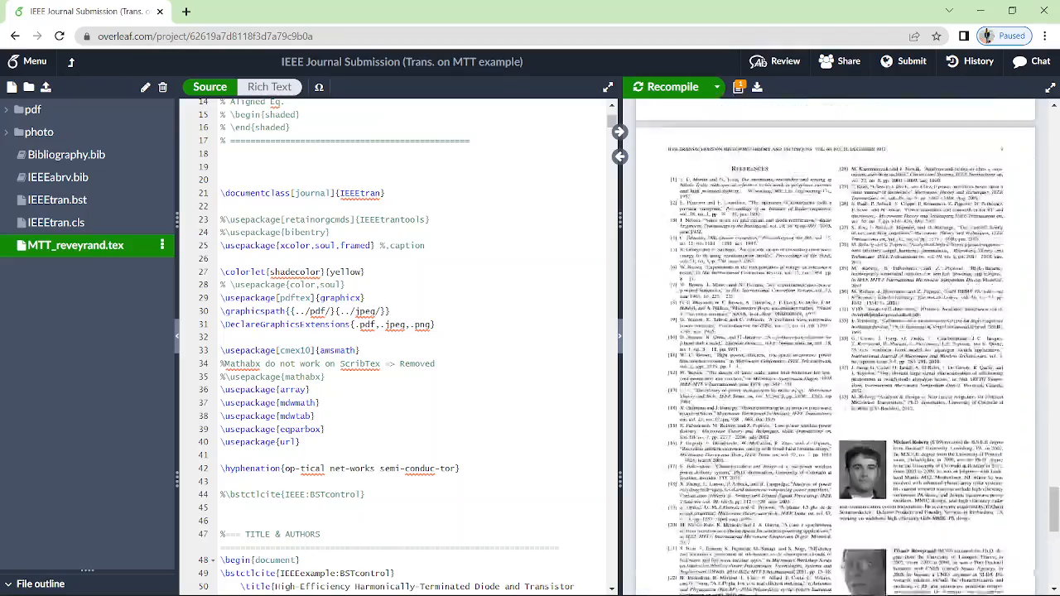
pyautogui.scroll(15, 796, 389)
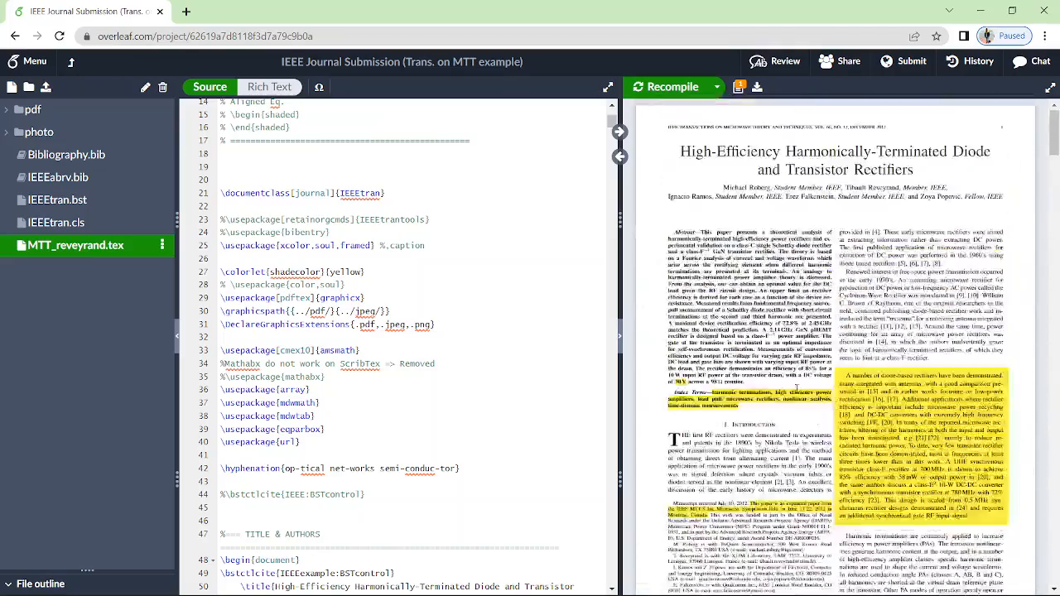
pyautogui.scroll(3, 512, 385)
# Step: Examine the title, author and acknowledgement commands in the journal source and compare them with the compiled first page
pyautogui.scroll(-5, 511, 386)
pyautogui.scroll(-2, 511, 386)
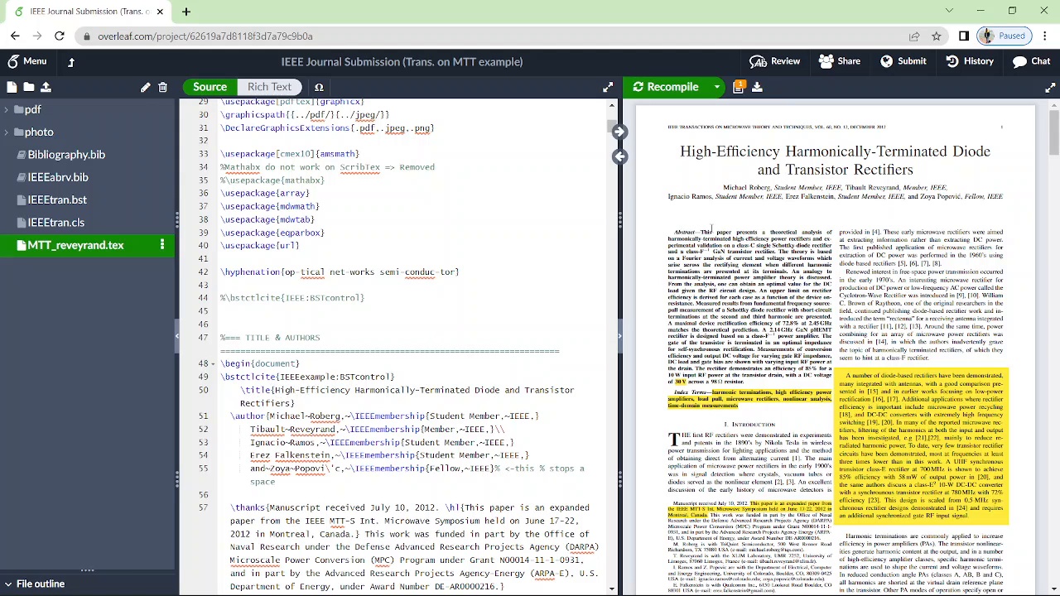
pyautogui.scroll(-1, 486, 397)
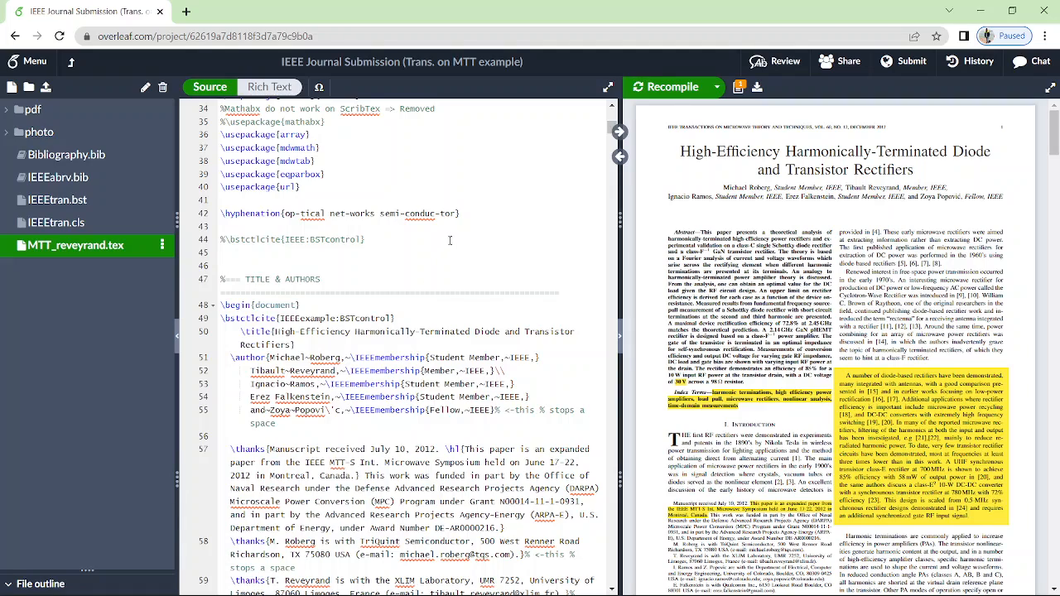
pyautogui.scroll(5, 447, 242)
pyautogui.scroll(4, 449, 241)
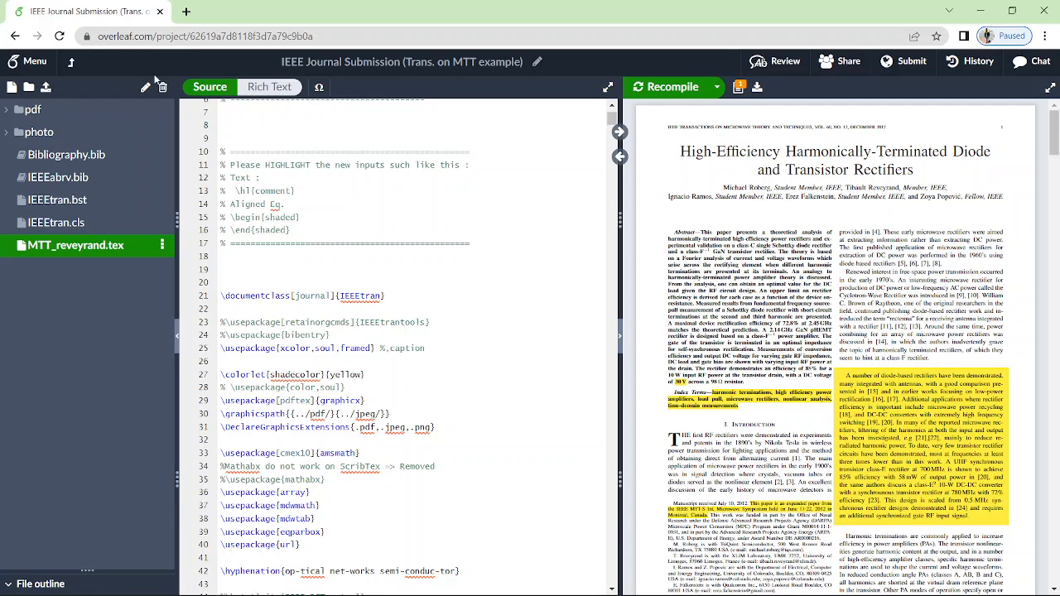
# Step: Leave the journal project for the project list and create a blank project named "image_import"
pyautogui.click(15, 36)
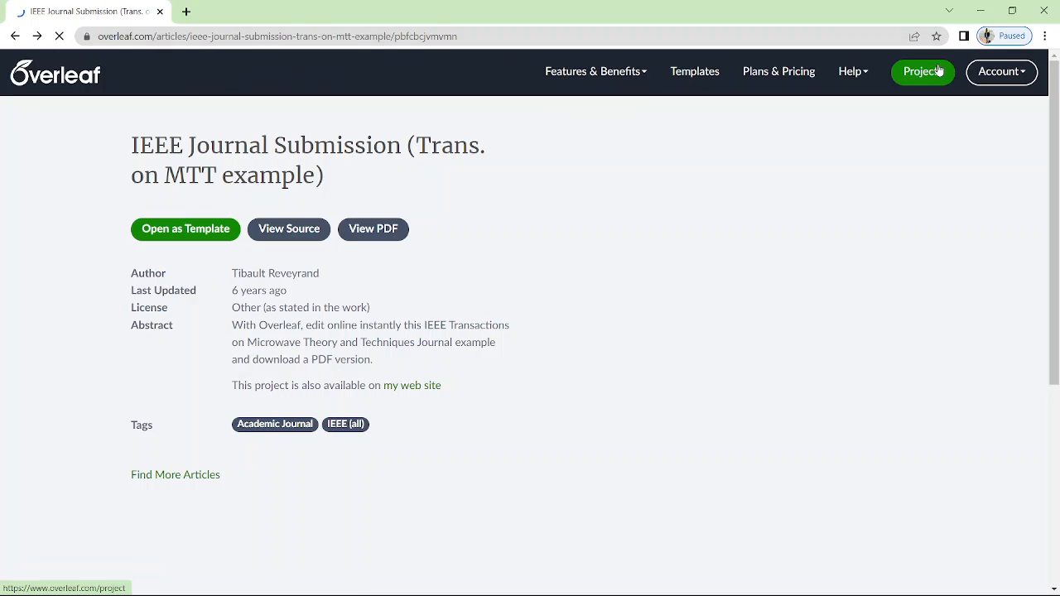
pyautogui.click(932, 72)
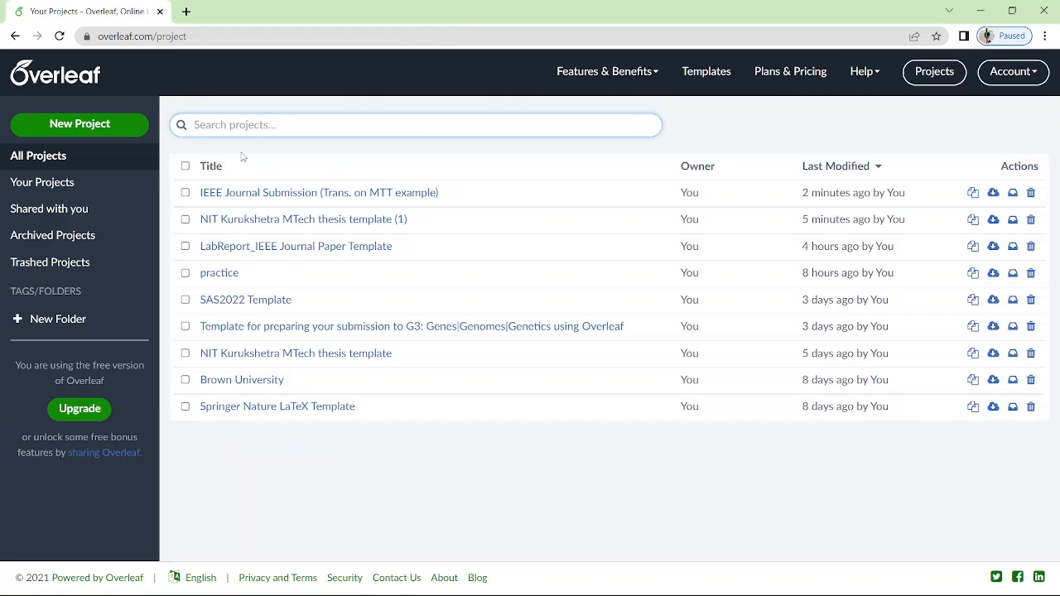
pyautogui.click(106, 136)
pyautogui.click(92, 154)
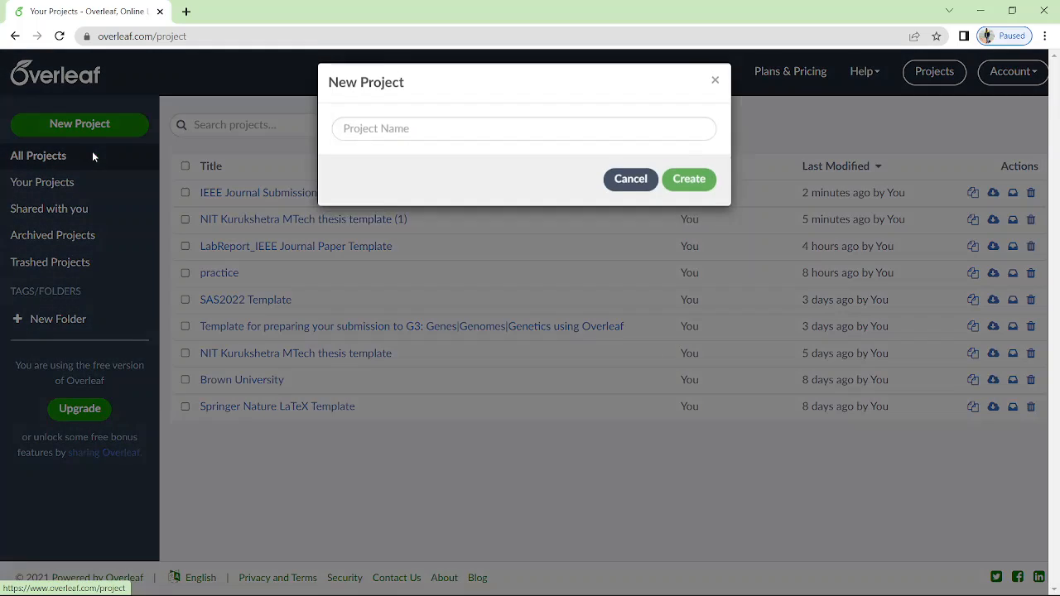
pyautogui.write('im')
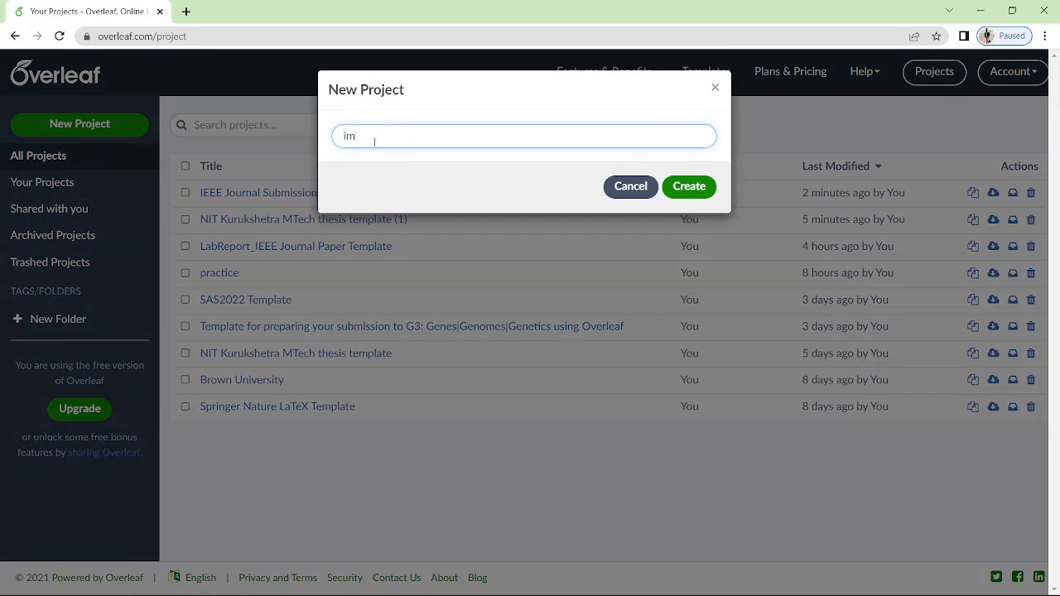
pyautogui.write('age_import')
pyautogui.click(680, 188)
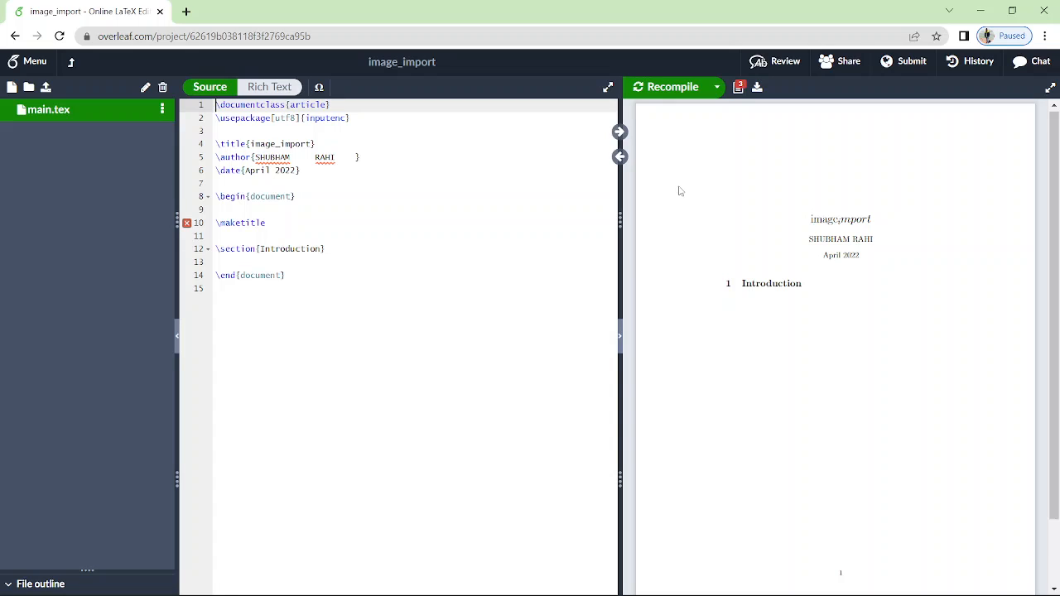
# Step: Delete the \maketitle command from line 10 of main.tex
pyautogui.click(269, 223)
pyautogui.press('BackSpace')
pyautogui.press('BackSpace')
pyautogui.press('BackSpace')
pyautogui.press('BackSpace')
pyautogui.press('BackSpace')
pyautogui.press('BackSpace')
pyautogui.press('BackSpace')
pyautogui.press('BackSpace')
pyautogui.press('BackSpace')
pyautogui.press('BackSpace')
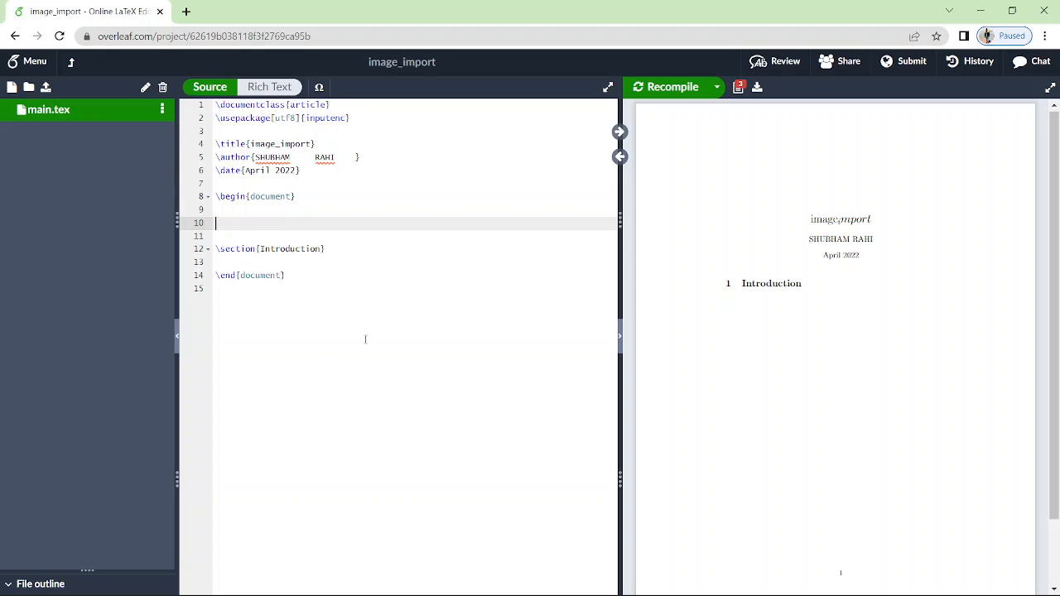
# Step: Switch to Latex_notes.pdf in Adobe Acrobat Reader and show the notes in a reading view without the toolbars and side panes
pyautogui.moveTo(689, 589)
pyautogui.click(652, 589)
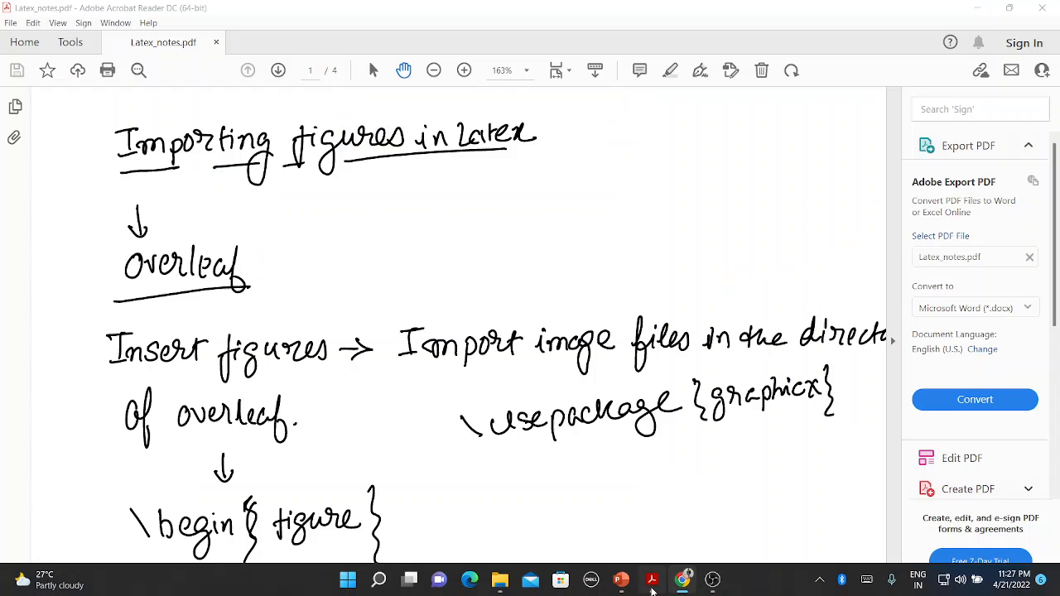
pyautogui.scroll(-1, 600, 426)
pyautogui.scroll(1, 600, 426)
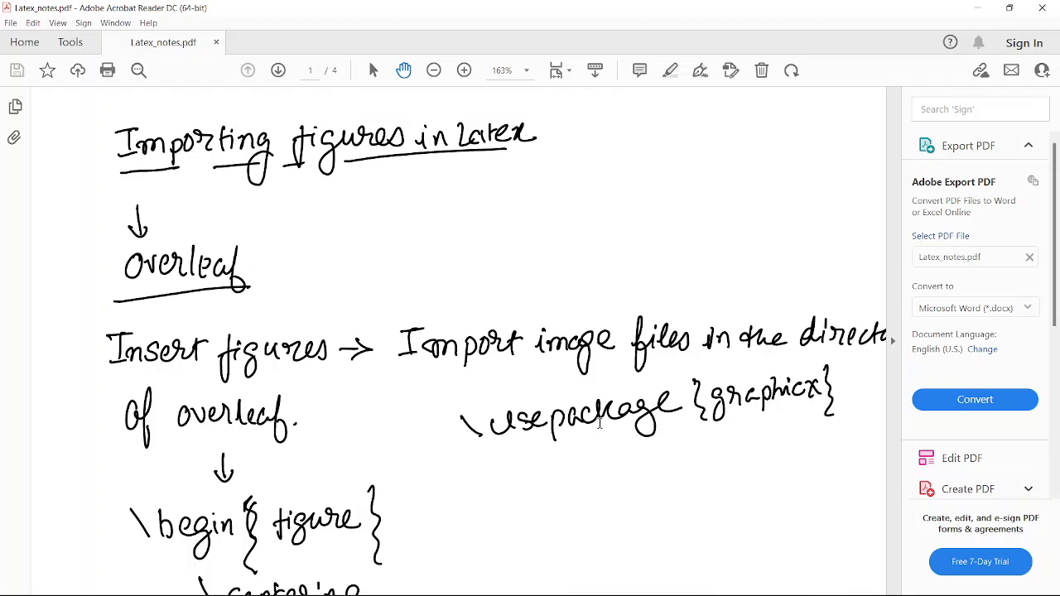
pyautogui.rightClick(600, 422)
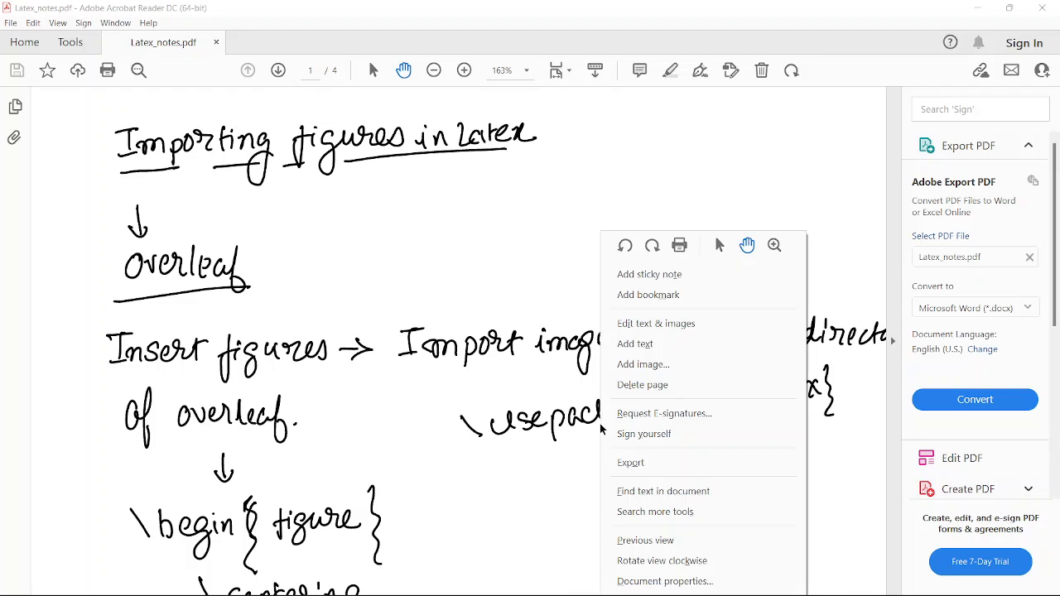
pyautogui.click(593, 237)
pyautogui.hotkey('ctrl', 'h')
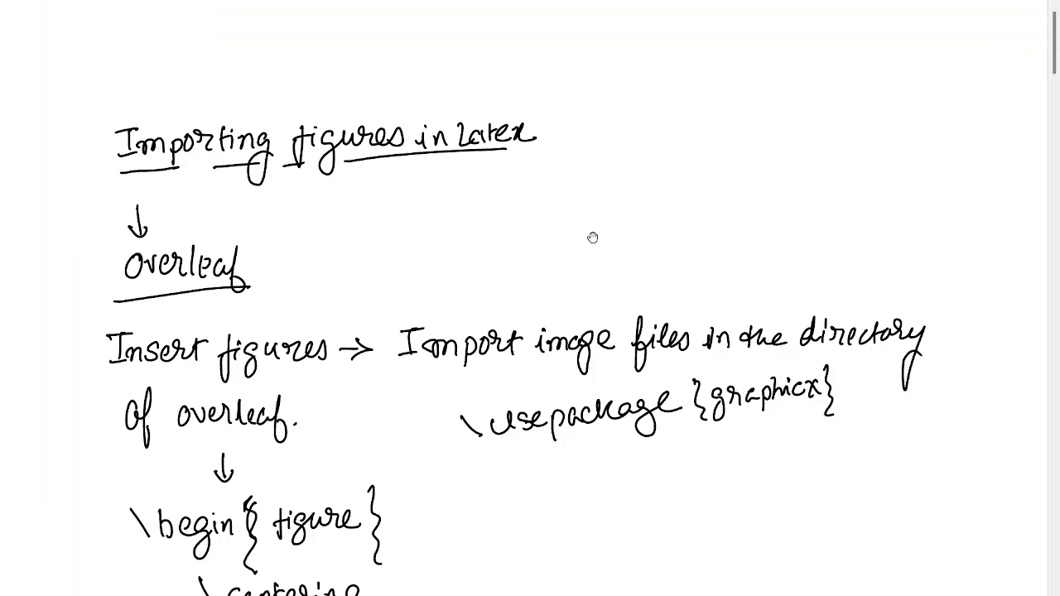
# Step: Read through the handwritten figure and subfigure notes, leave the reading view, and return to the image_import project in Overleaf
pyautogui.scroll(-1, 619, 295)
pyautogui.scroll(-4, 618, 294)
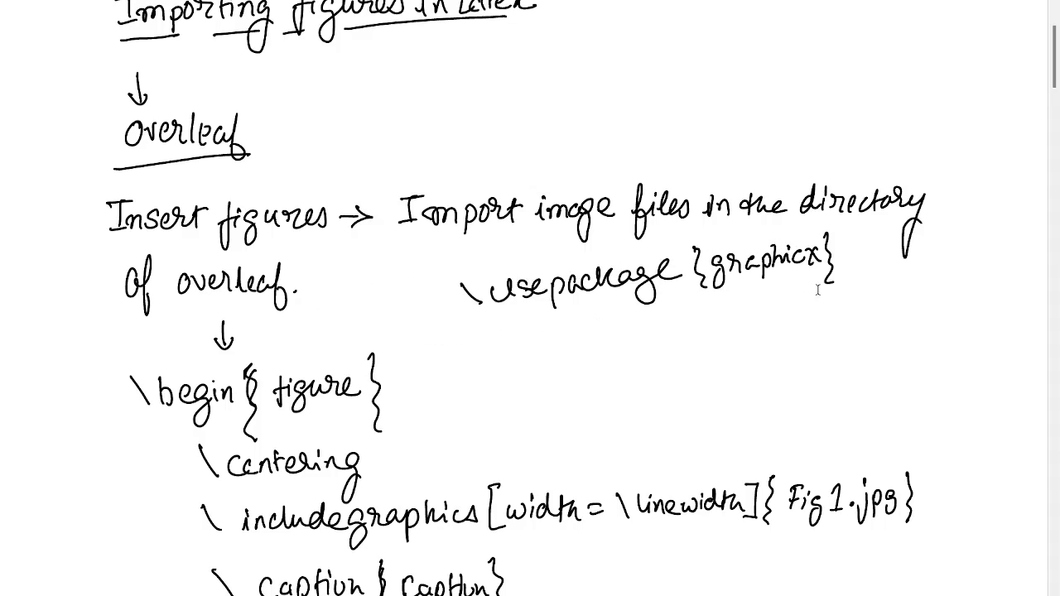
pyautogui.scroll(-4, 553, 391)
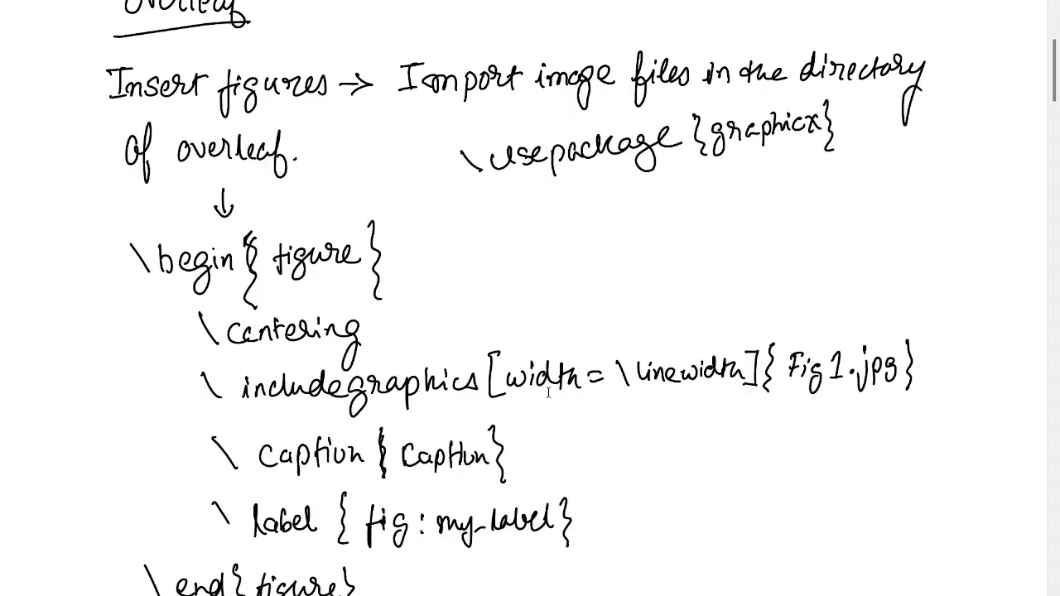
pyautogui.scroll(-7, 427, 433)
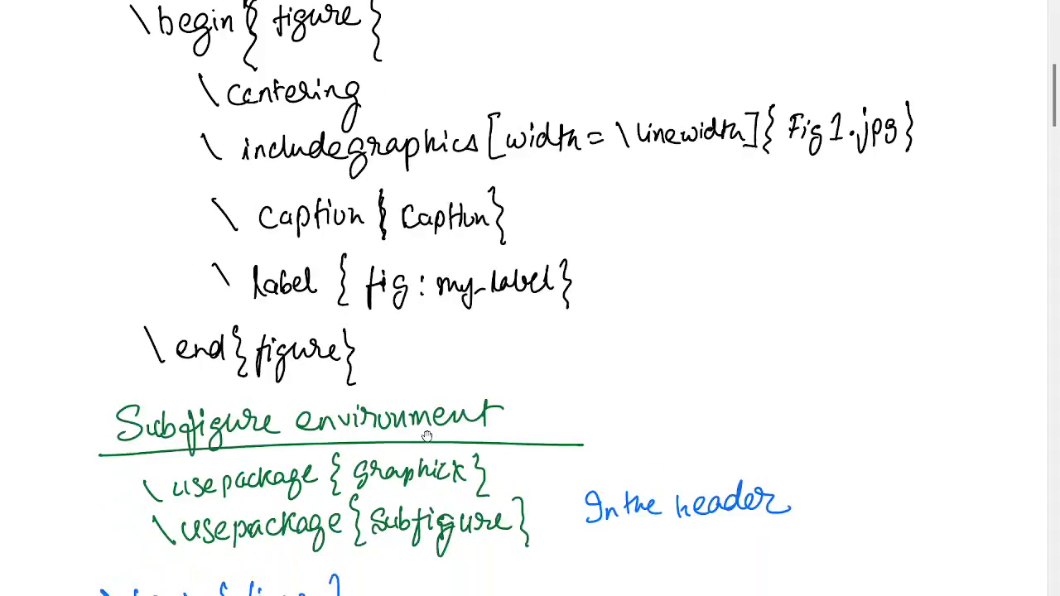
pyautogui.scroll(-20, 427, 436)
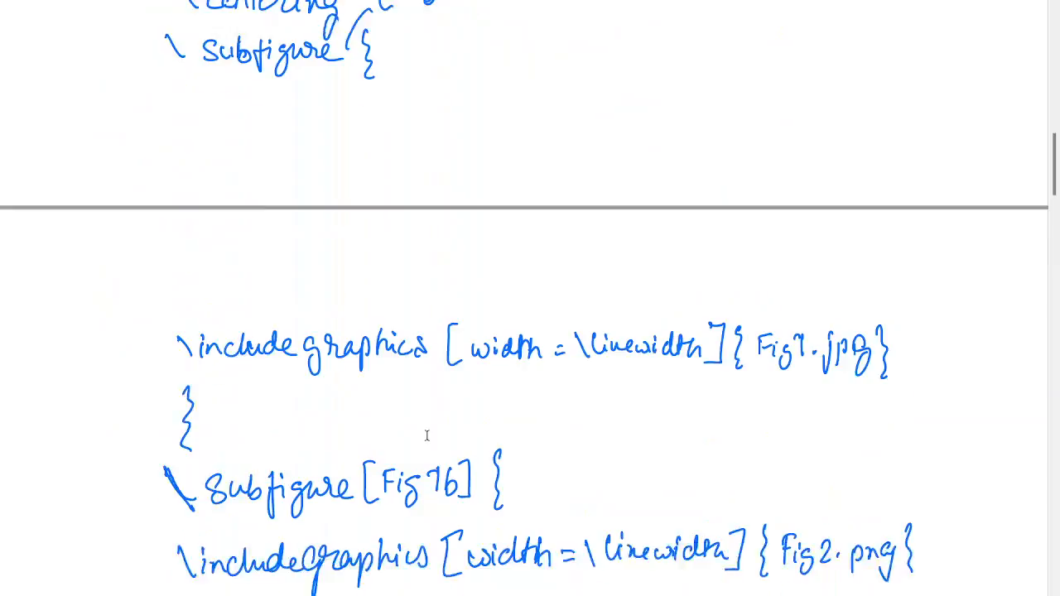
pyautogui.scroll(6, 427, 436)
pyautogui.scroll(-15, 427, 435)
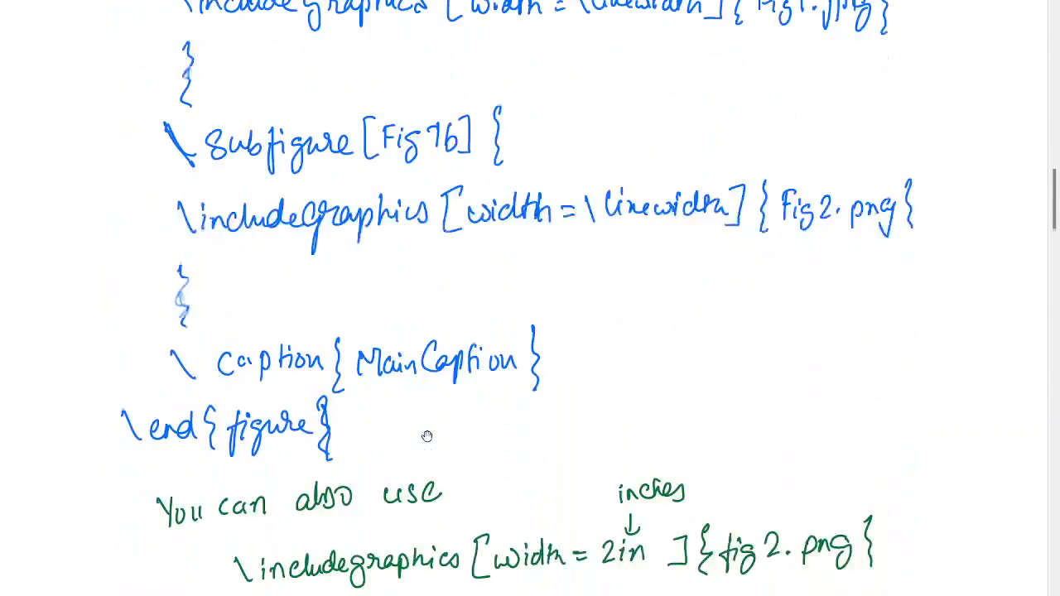
pyautogui.scroll(20, 427, 435)
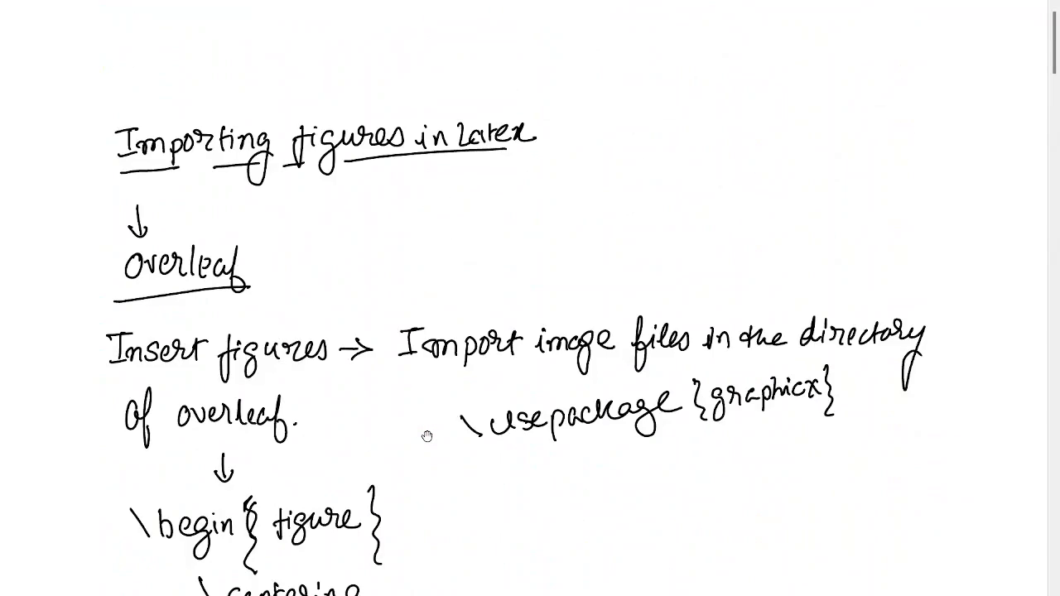
pyautogui.press('Escape')
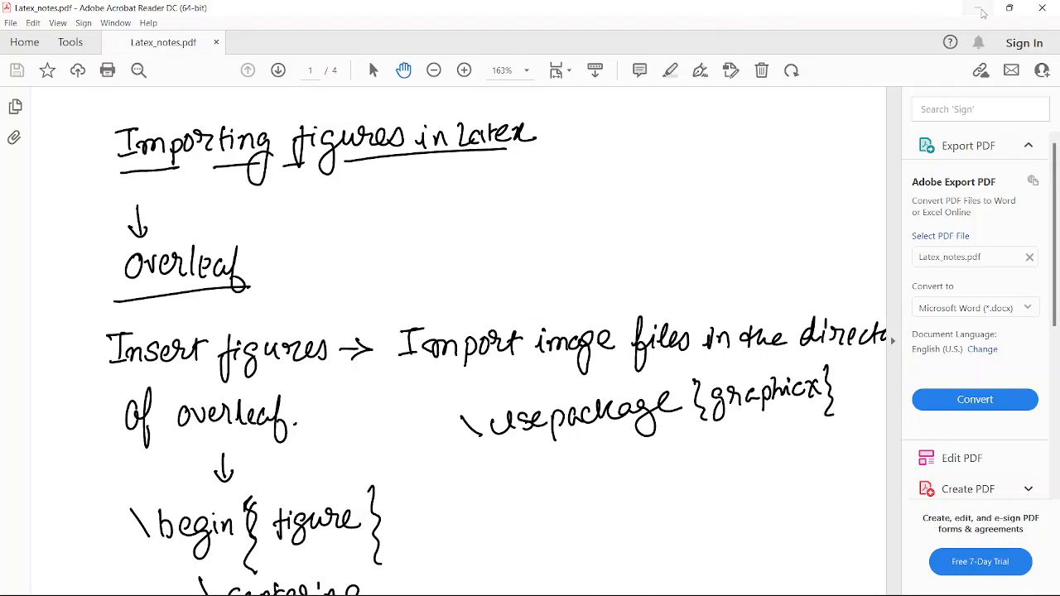
pyautogui.click(975, 9)
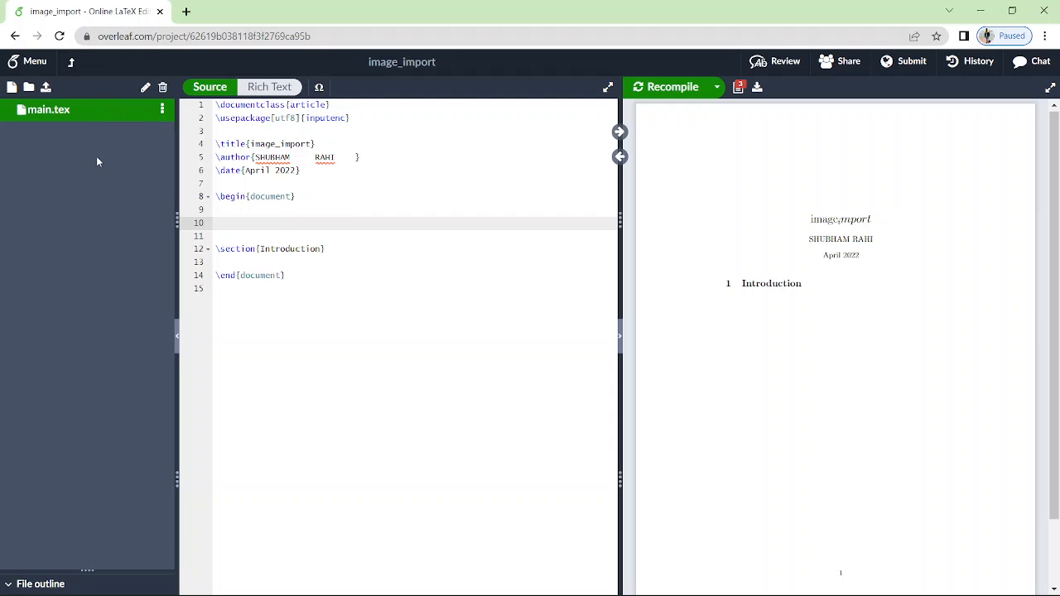
# Step: Try to upload Fig1, fig2, fig3 and fig4 together from the demo_fig folder on the Desktop to the project
pyautogui.click(46, 87)
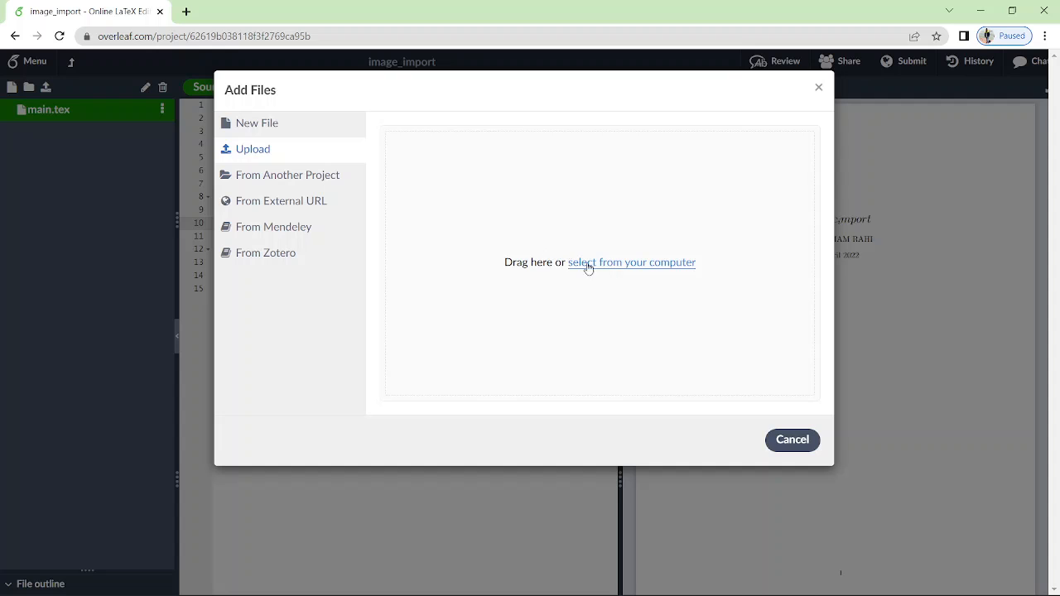
pyautogui.click(614, 262)
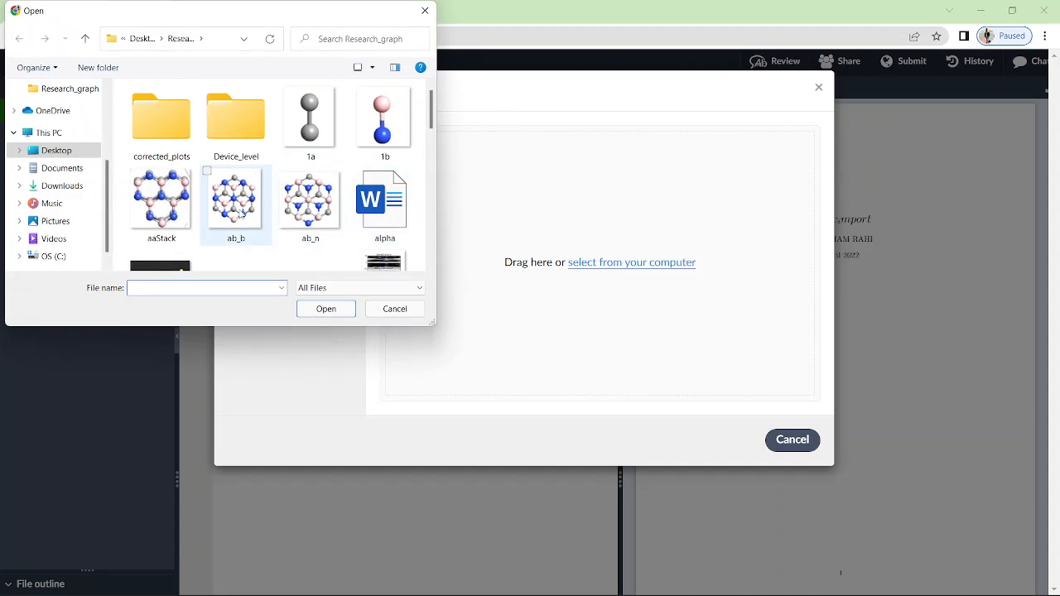
pyautogui.click(54, 150)
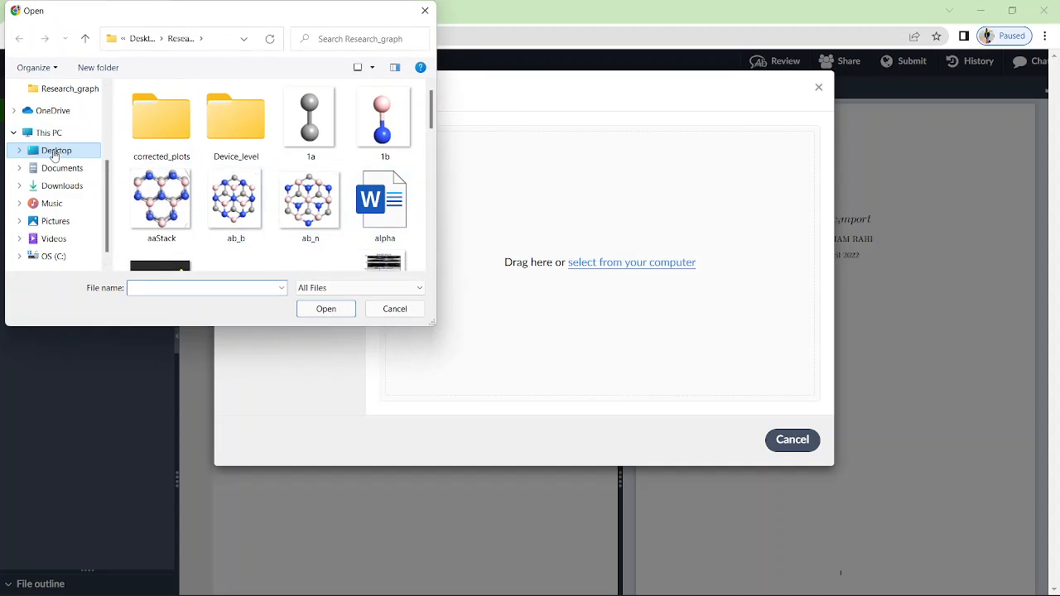
pyautogui.scroll(-1, 241, 172)
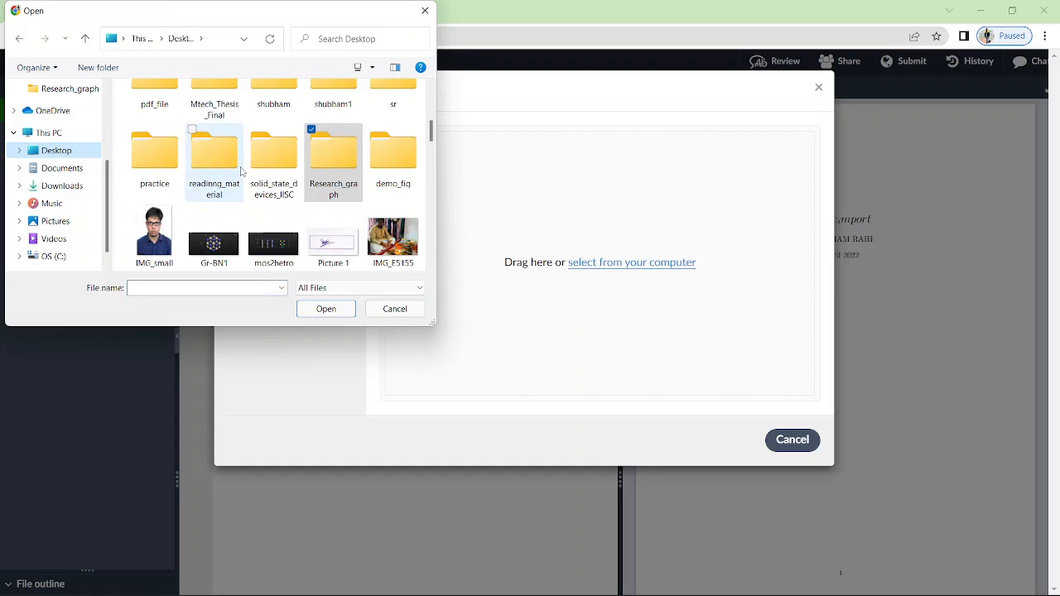
pyautogui.click(397, 179)
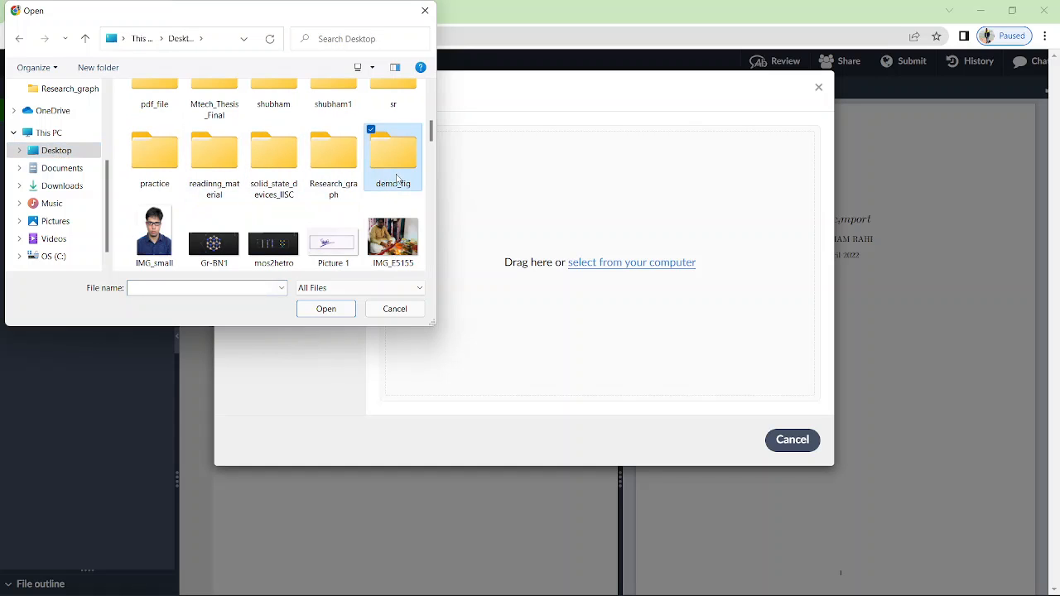
pyautogui.doubleClick(396, 179)
pyautogui.click(169, 128)
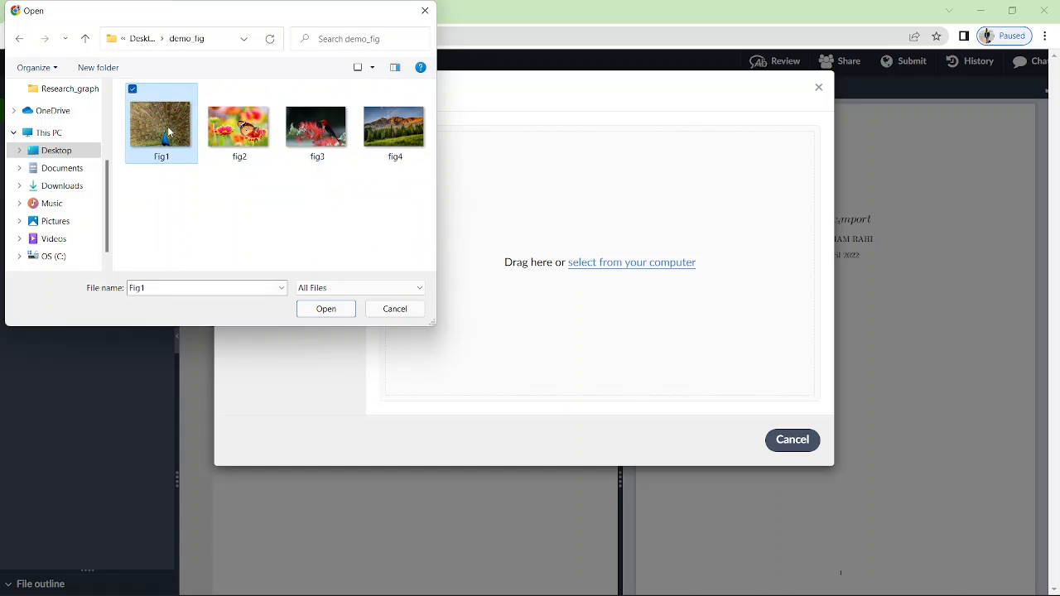
pyautogui.keyDown('ctrl'); pyautogui.click(319, 129); pyautogui.keyUp('ctrl')
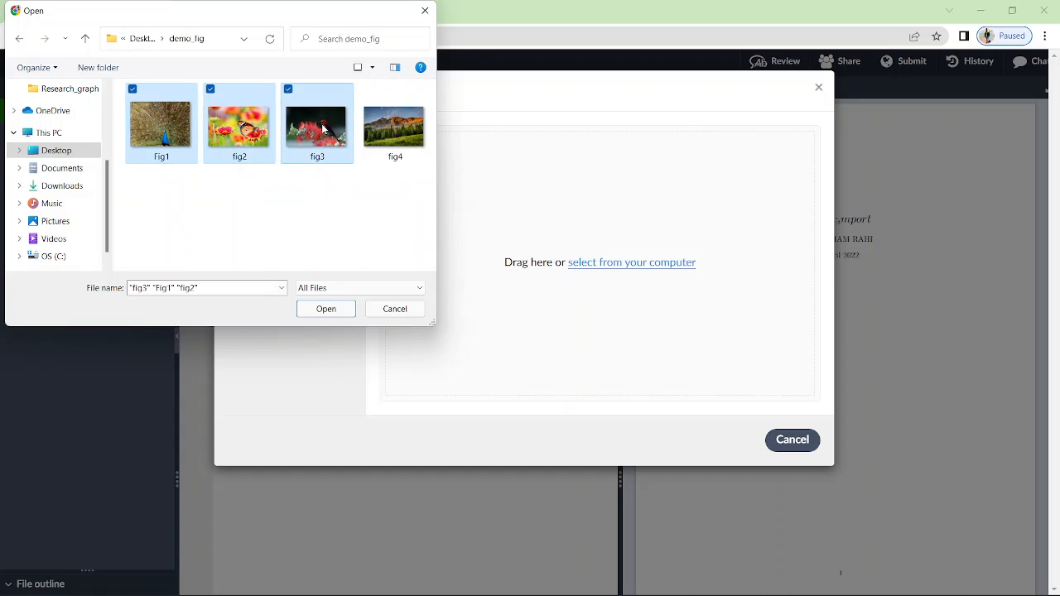
pyautogui.keyDown('ctrl'); pyautogui.click(388, 133); pyautogui.keyUp('ctrl')
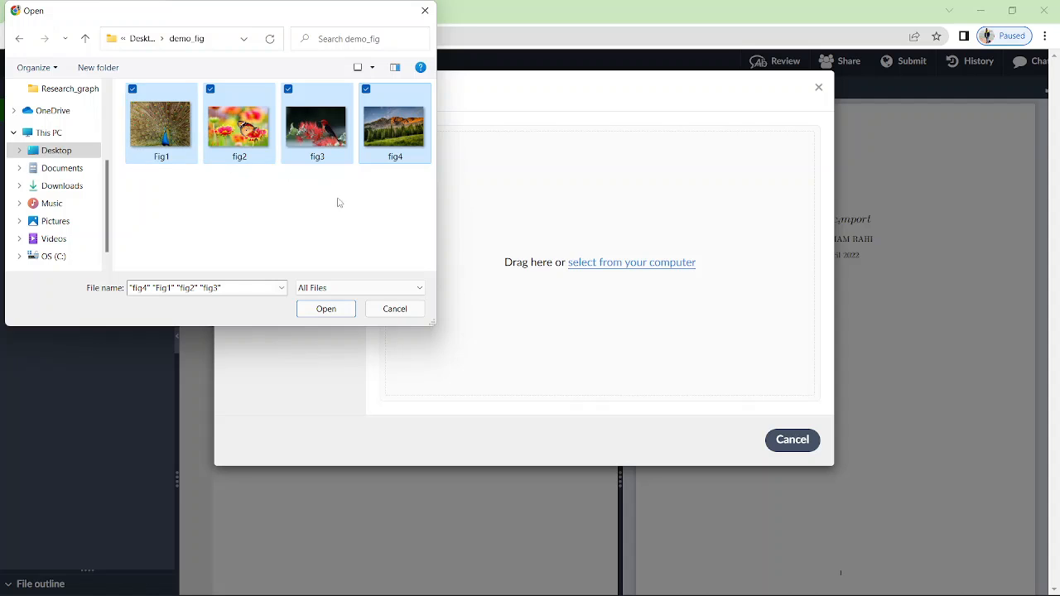
pyautogui.click(325, 308)
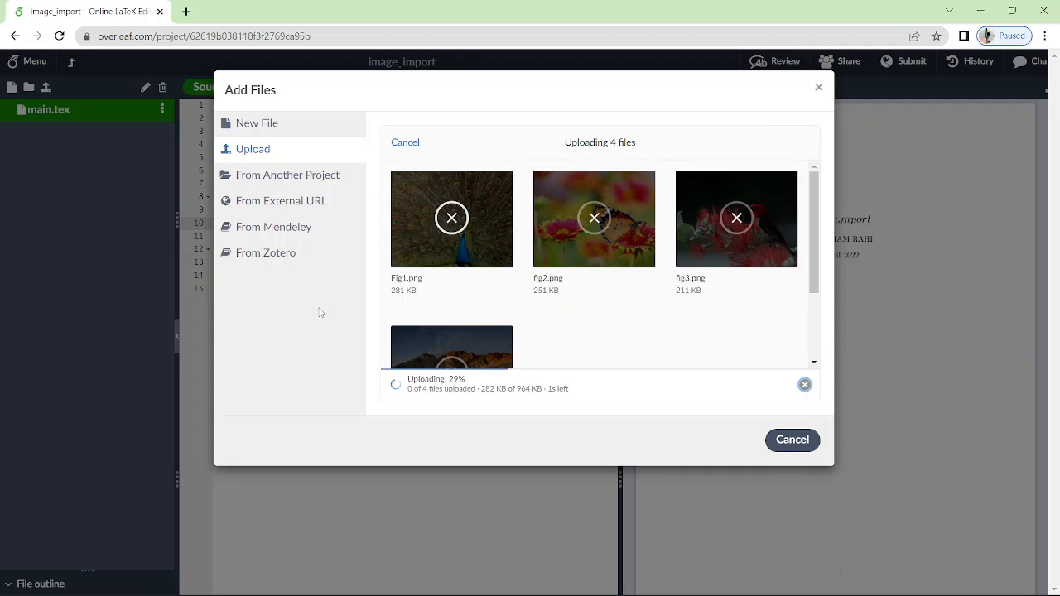
# Step: Load YouTube in a separate browser tab to check the internet connection, and close that tab
pyautogui.click(185, 11)
pyautogui.click(493, 336)
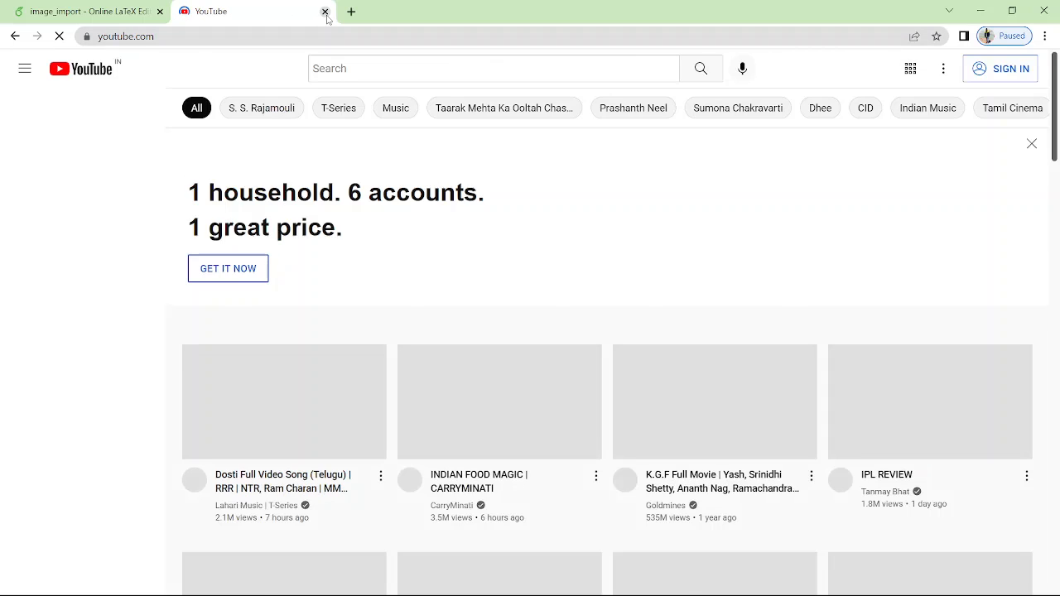
pyautogui.click(325, 11)
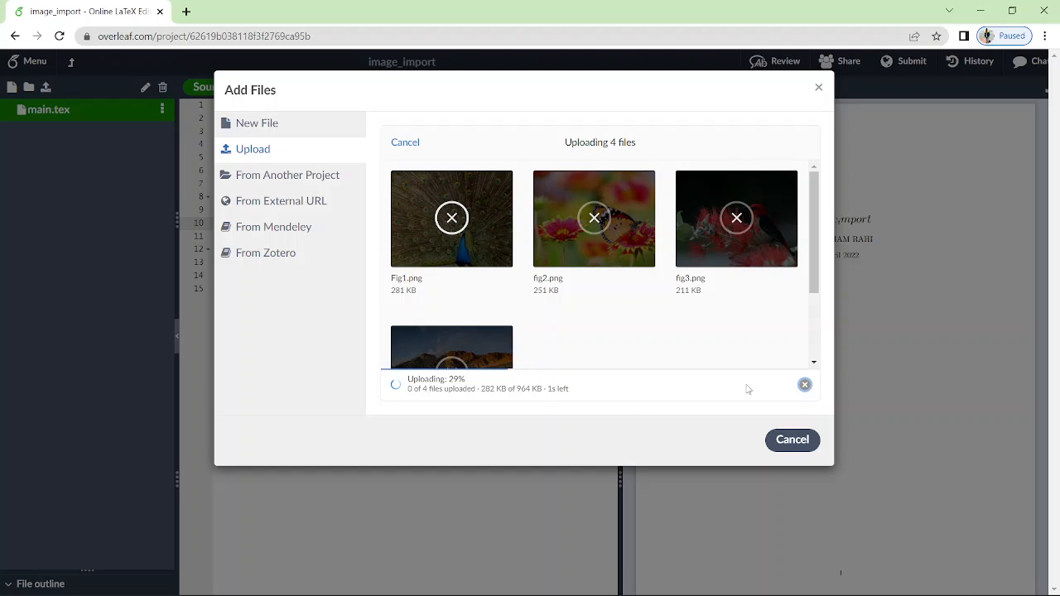
# Step: Review the pending image list and cancel the upload of all four files
pyautogui.scroll(-2, 639, 303)
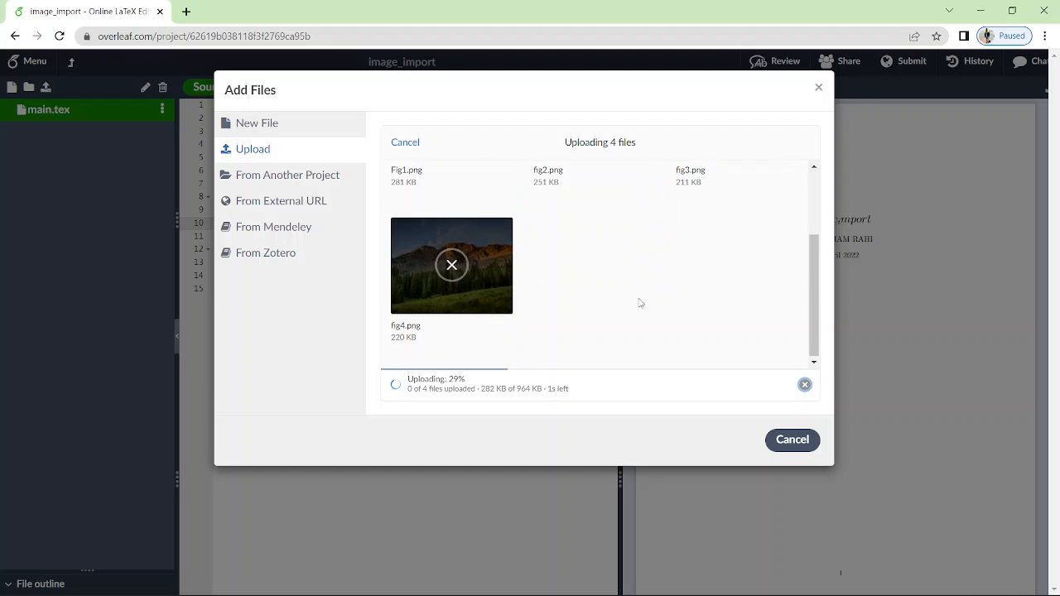
pyautogui.scroll(1, 639, 303)
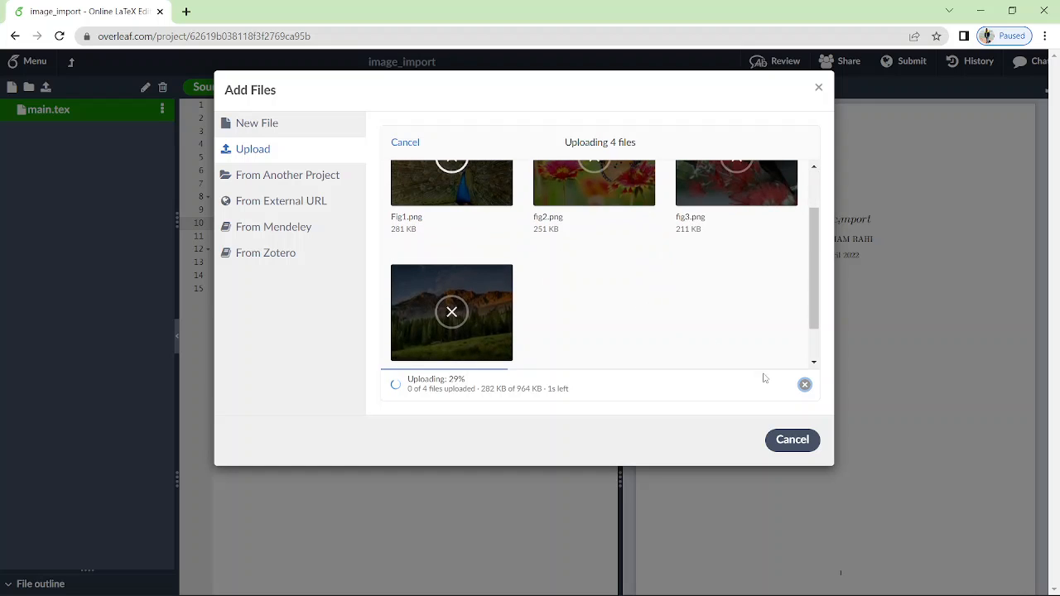
pyautogui.click(805, 385)
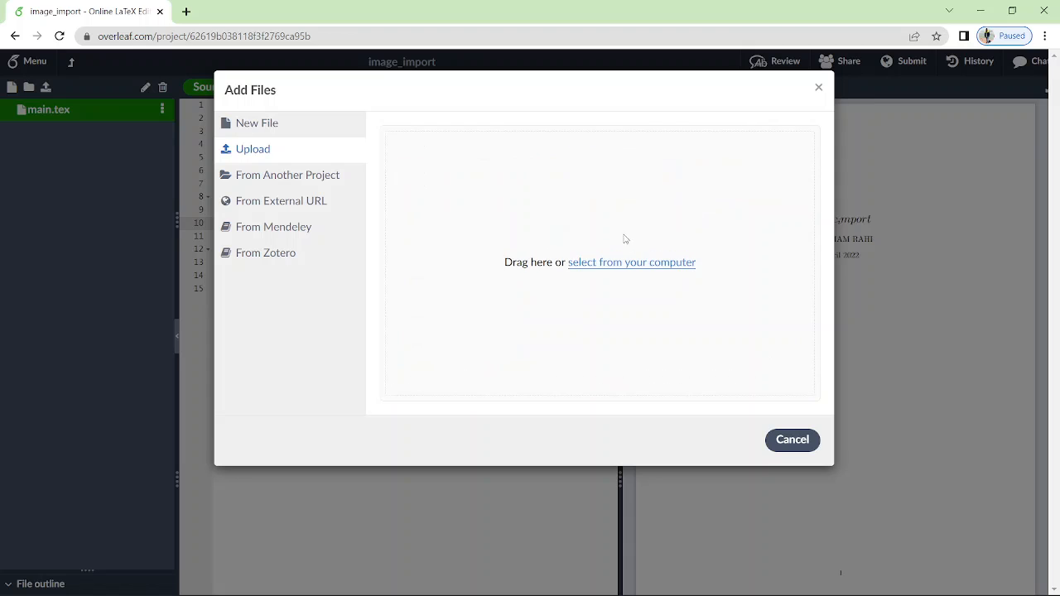
# Step: Upload only the Fig1 image from the demo_fig folder to the project
pyautogui.click(635, 268)
pyautogui.click(184, 125)
pyautogui.click(324, 308)
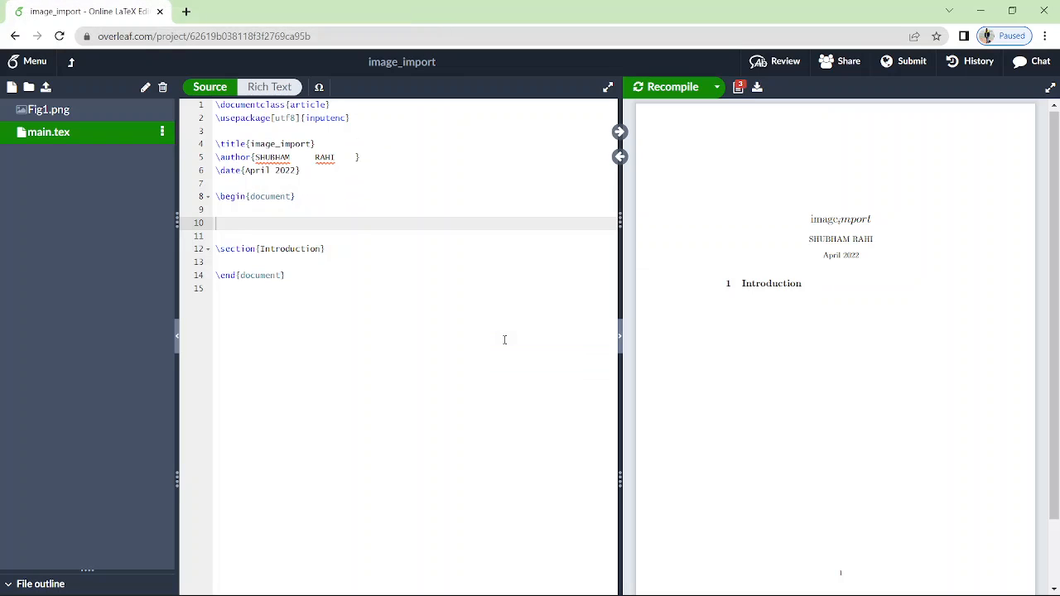
# Step: Upload the fig2 and fig3 images together from the demo_fig folder to the project
pyautogui.click(46, 86)
pyautogui.click(619, 263)
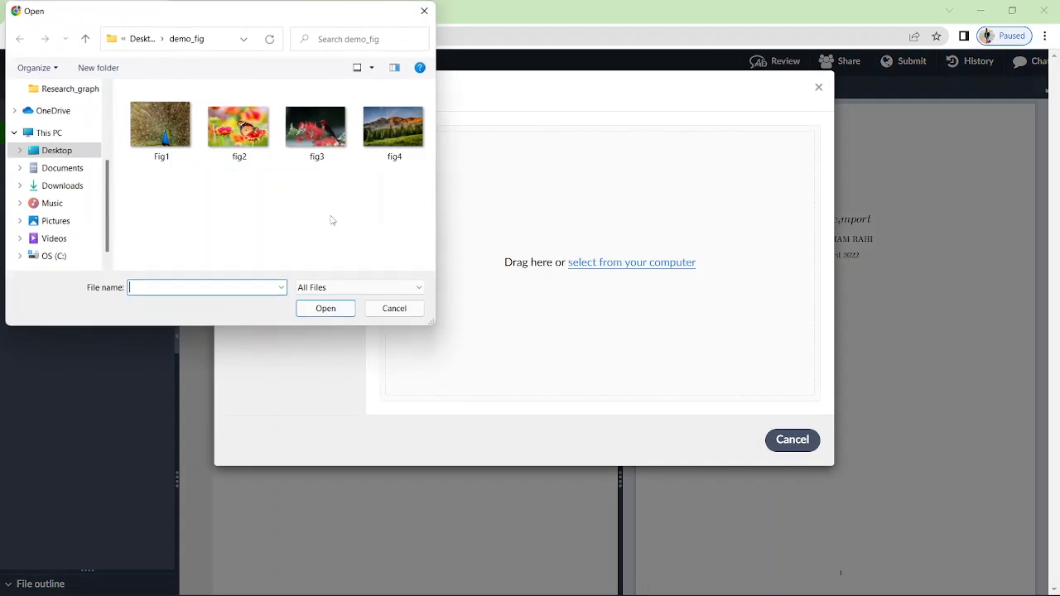
pyautogui.click(248, 145)
pyautogui.click(314, 137)
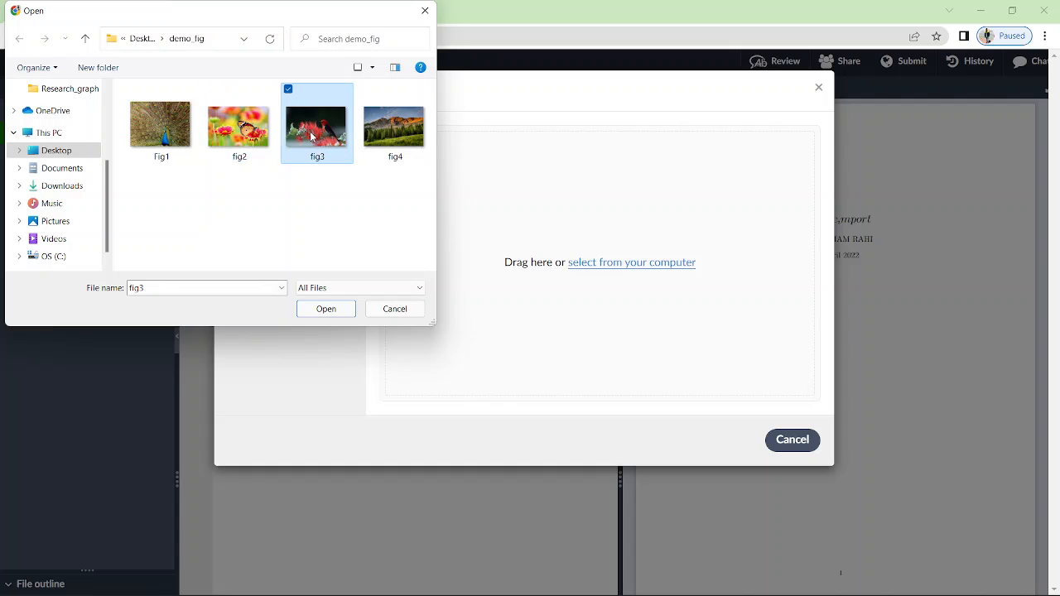
pyautogui.click(219, 93)
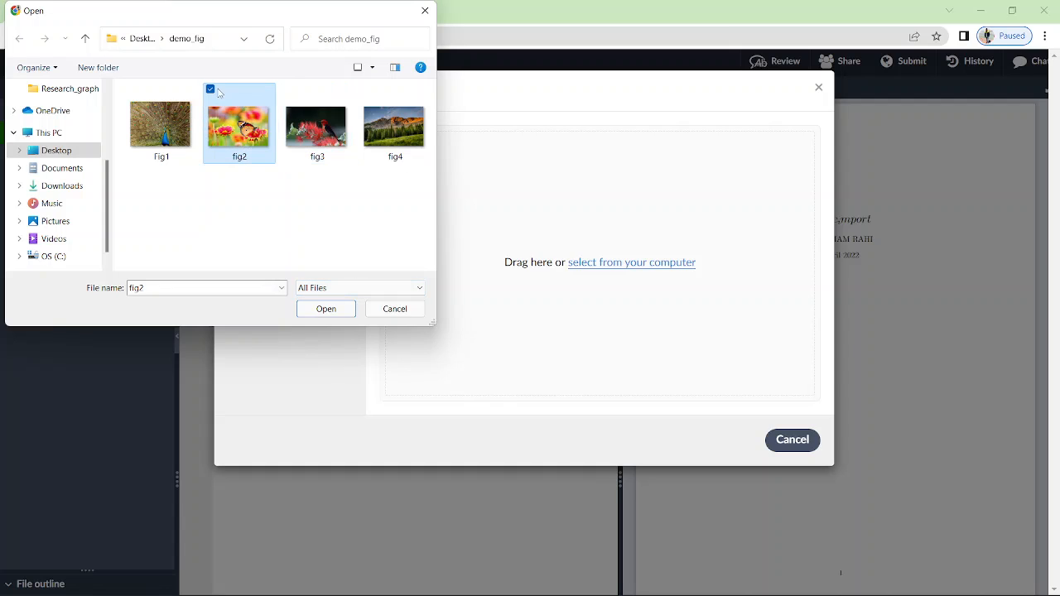
pyautogui.click(288, 89)
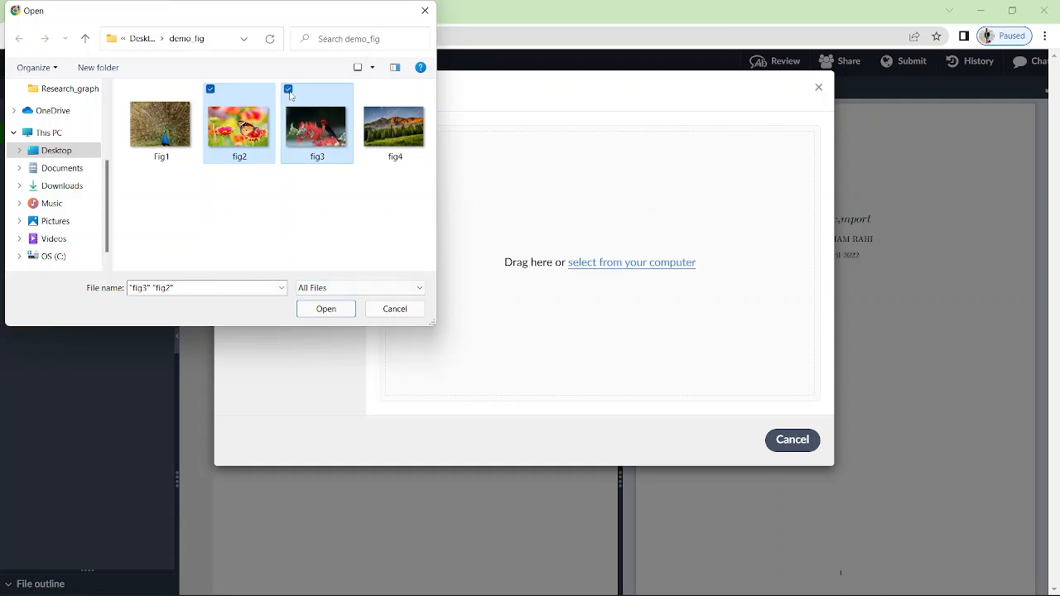
pyautogui.click(324, 310)
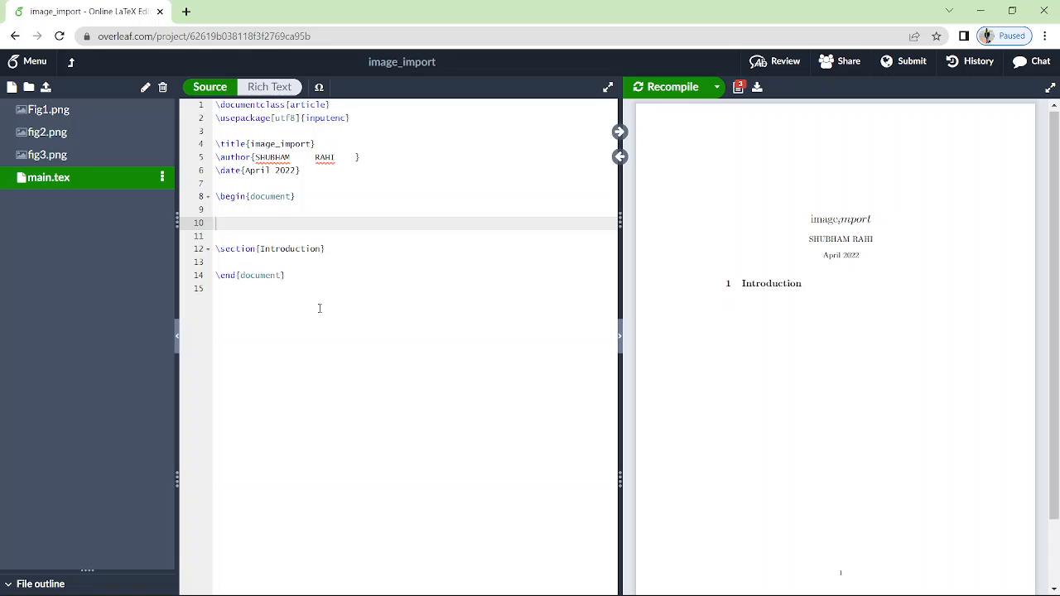
# Step: Upload the fig4 image from the demo_fig folder to the project
pyautogui.click(45, 87)
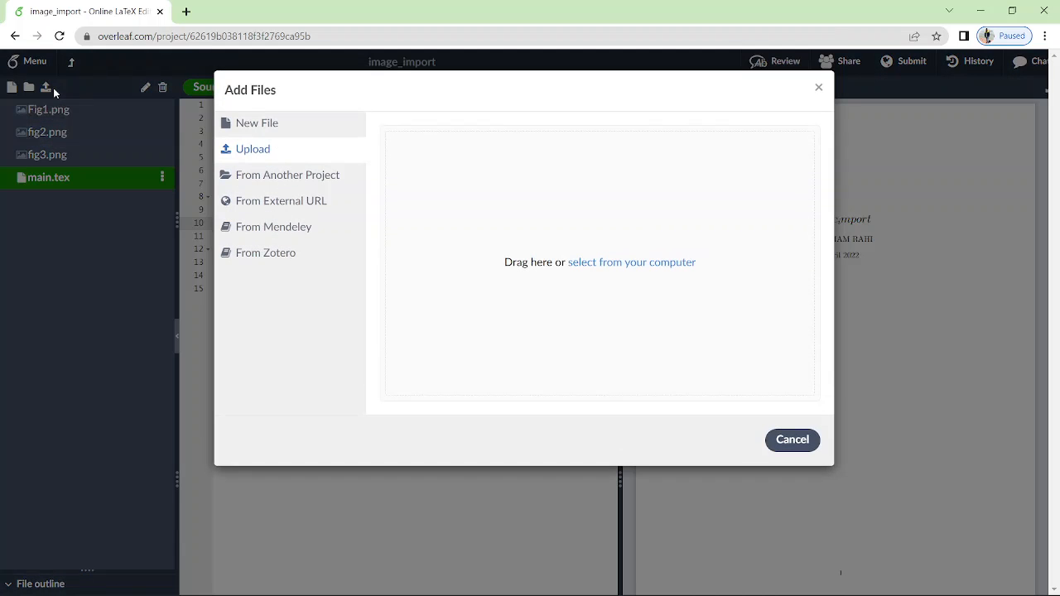
pyautogui.click(617, 271)
pyautogui.click(420, 124)
pyautogui.click(324, 308)
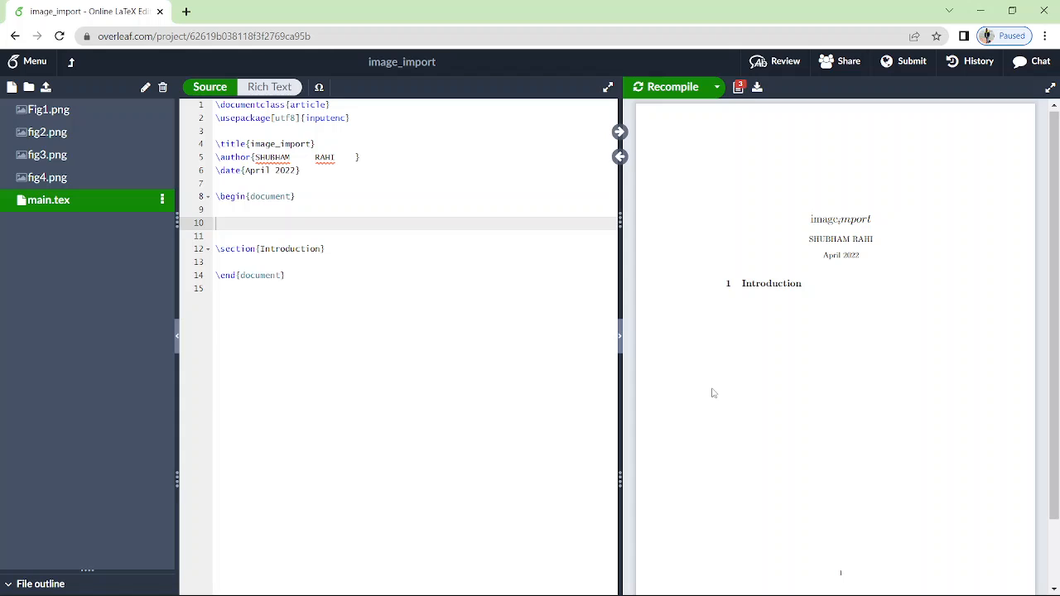
# Step: Switch to Latex_notes.pdf in Adobe Acrobat Reader, review the graphicx package and figure environment notes, and return to the Overleaf project
pyautogui.moveTo(677, 592)
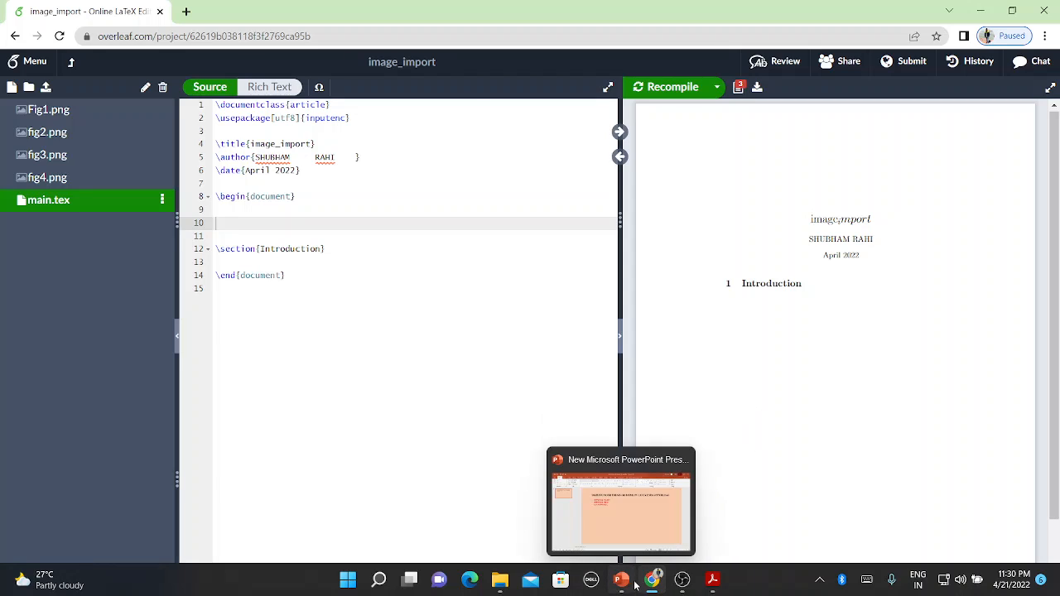
pyautogui.click(714, 582)
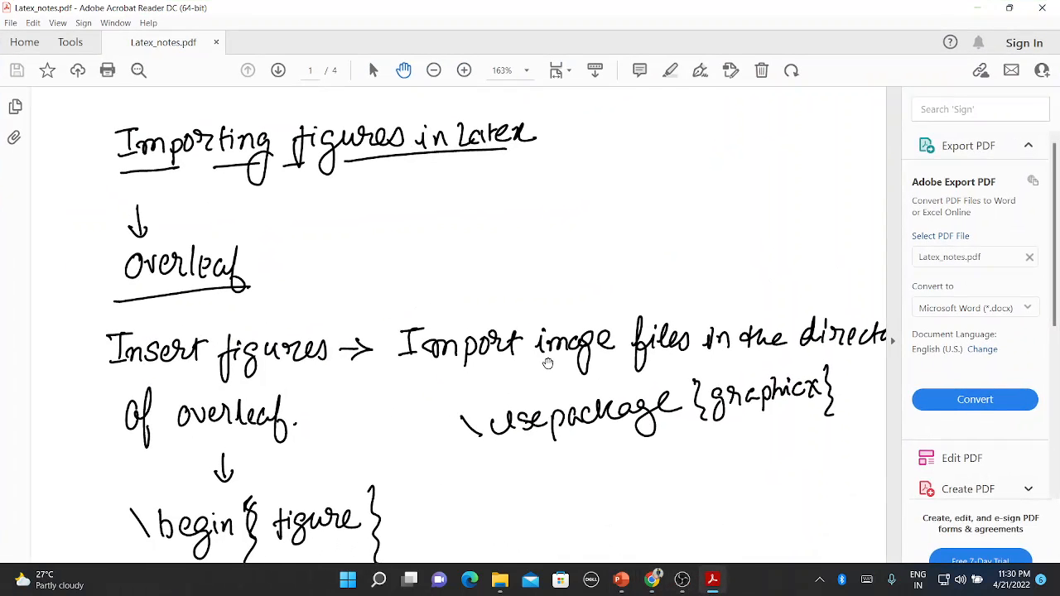
pyautogui.scroll(-5, 548, 363)
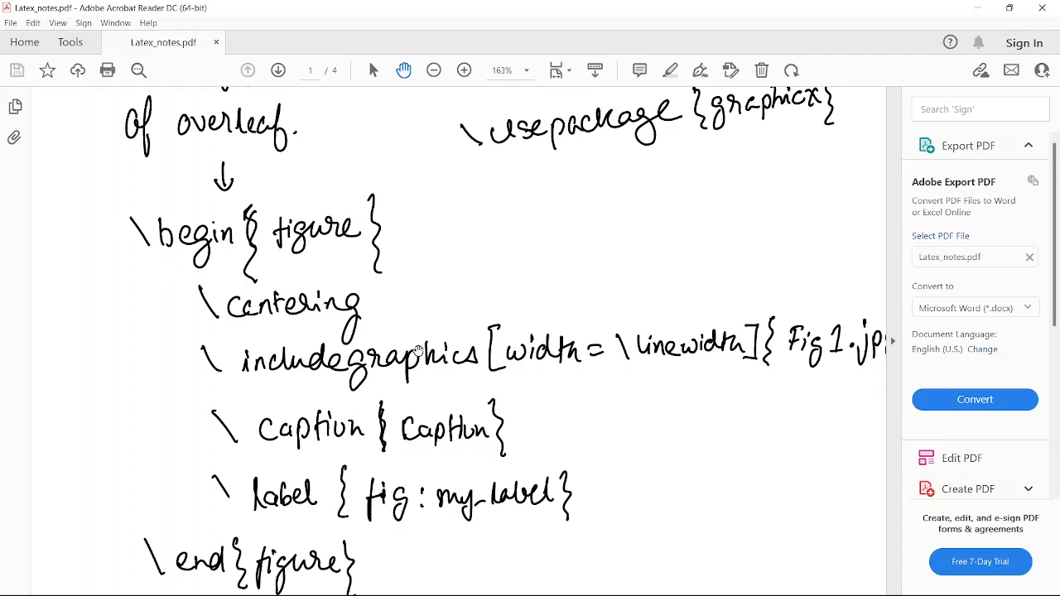
pyautogui.scroll(3, 399, 312)
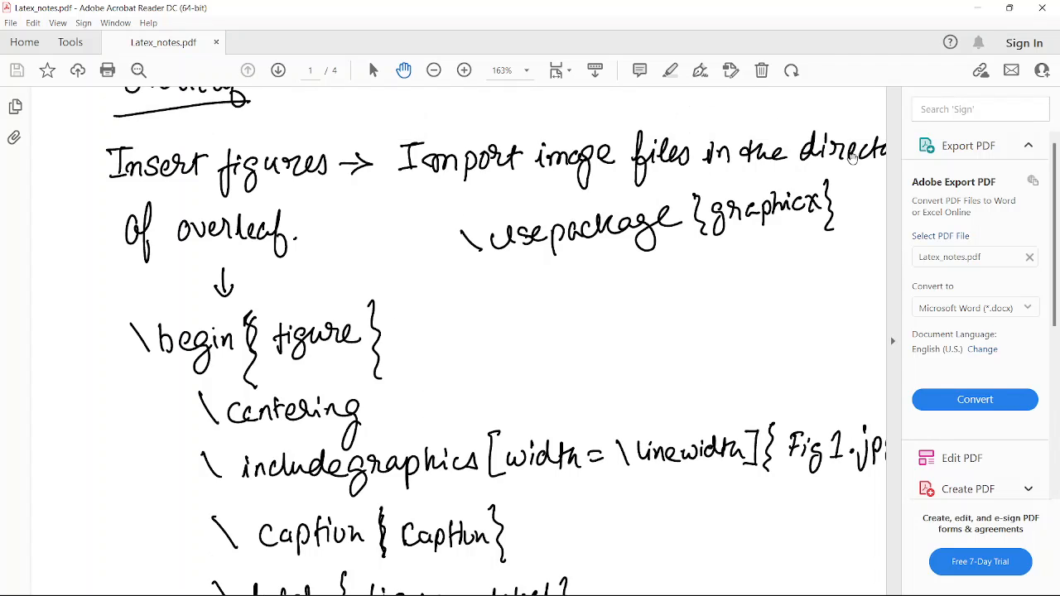
pyautogui.click(976, 7)
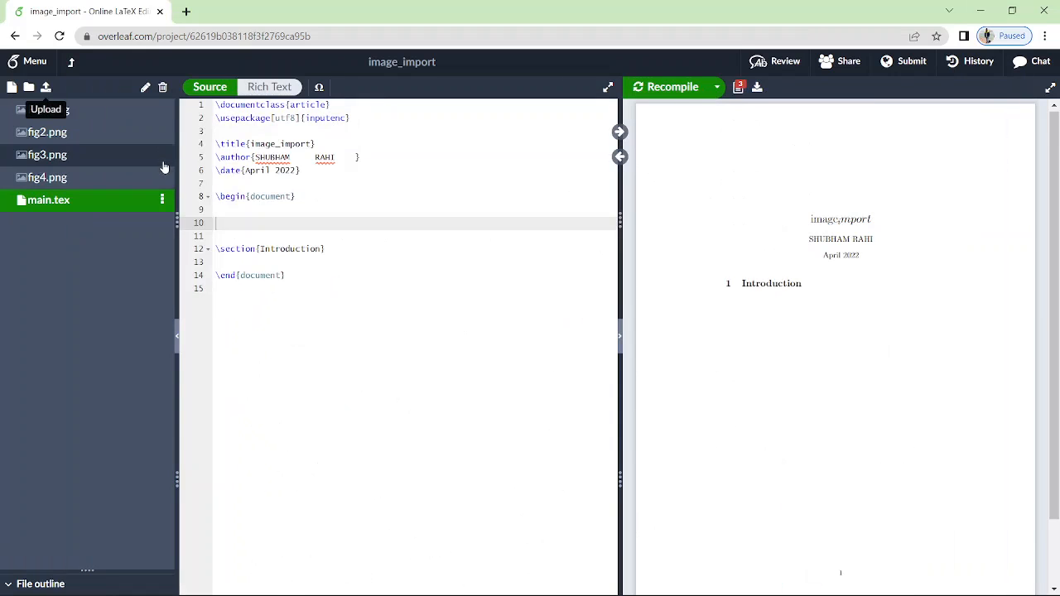
# Step: Load the graphicx package in the preamble on a new line below the inputenc package
pyautogui.click(216, 131)
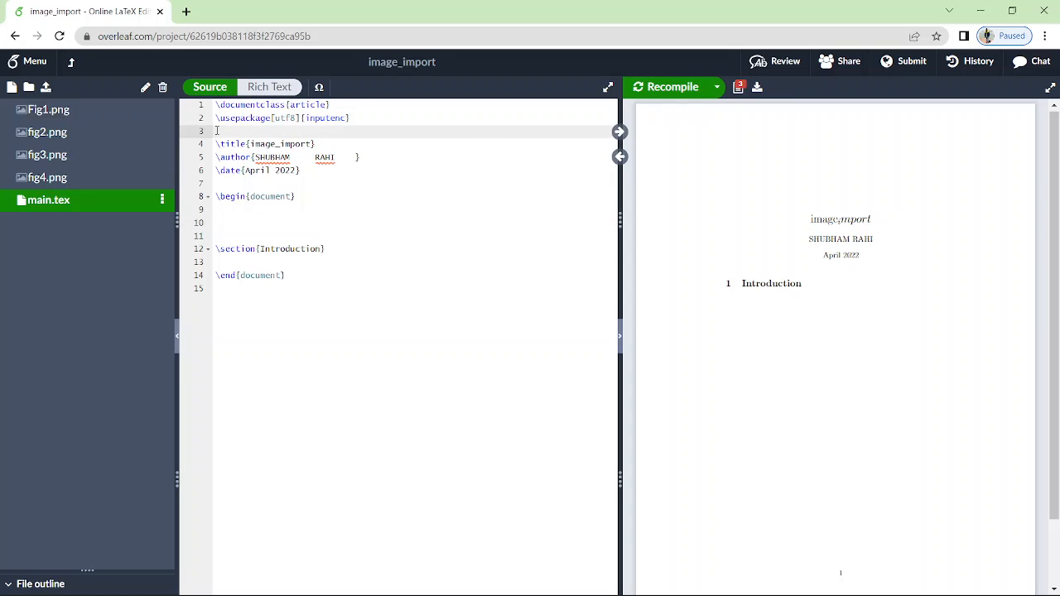
pyautogui.write('\\use')
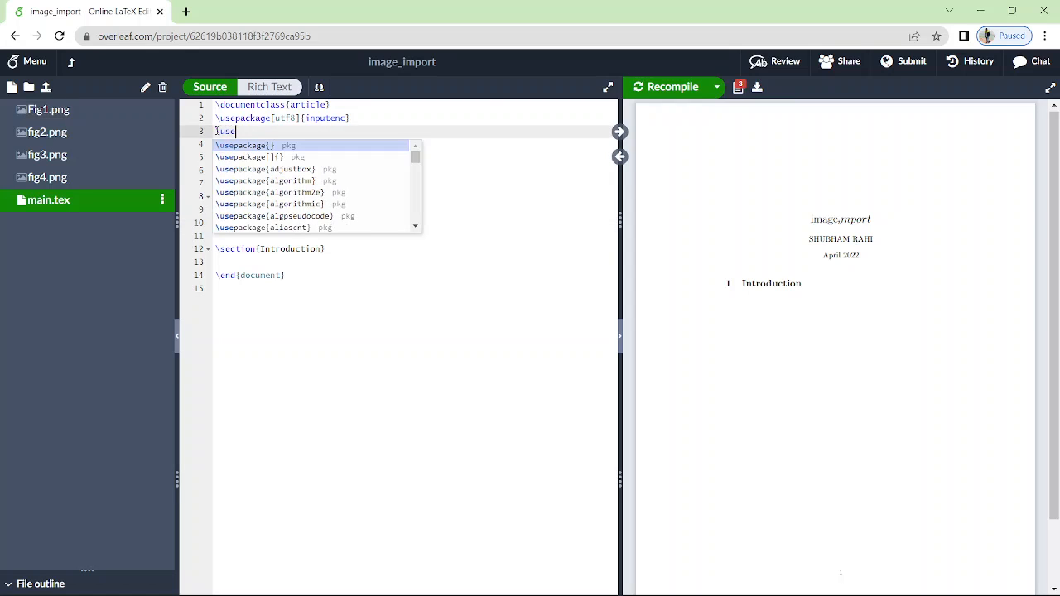
pyautogui.write('package{gra')
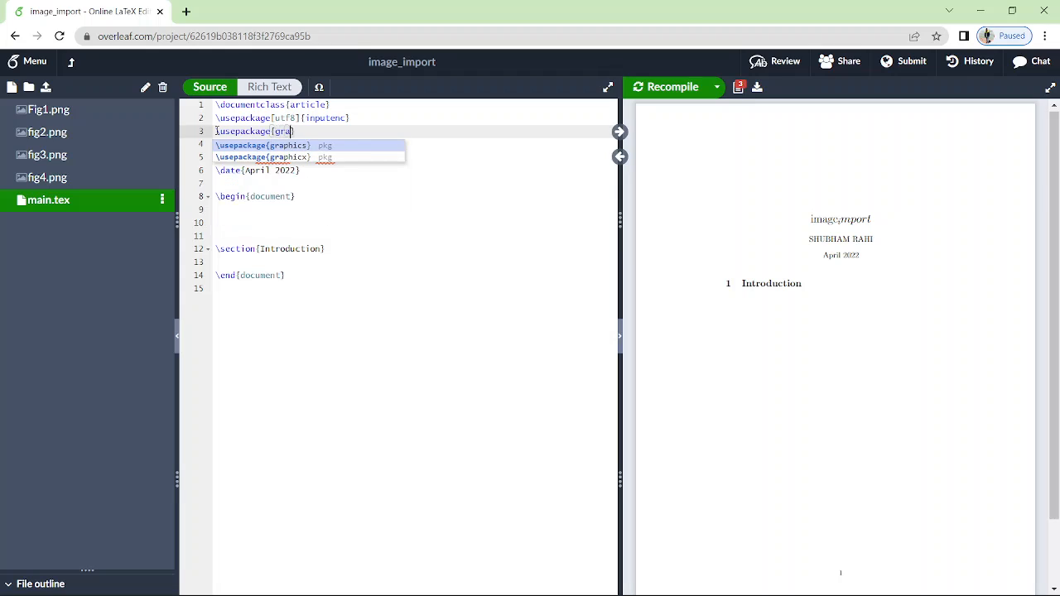
pyautogui.press('Down')
pyautogui.press('Return')
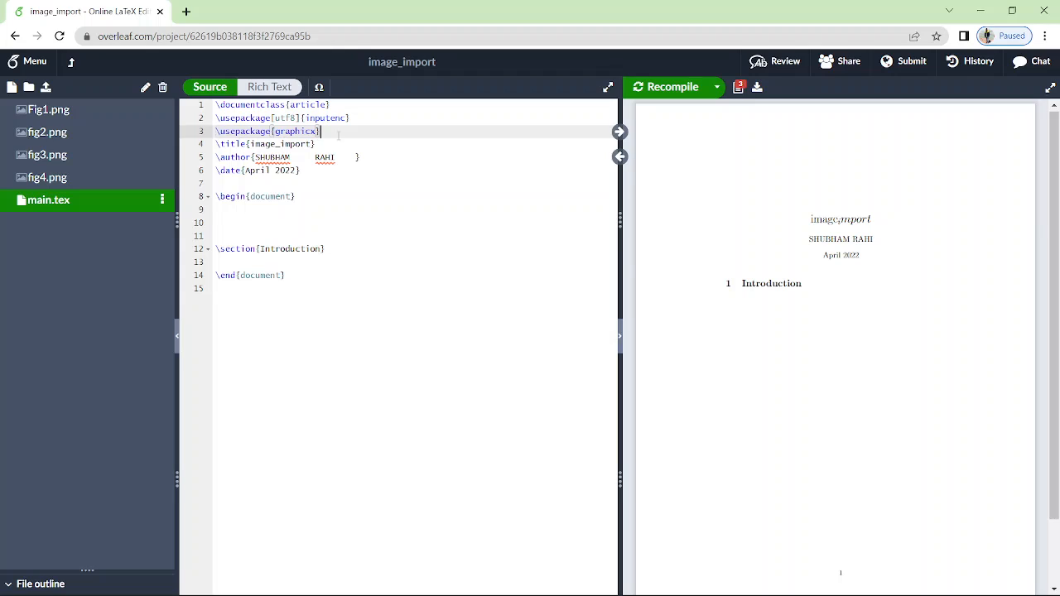
pyautogui.press('Return')
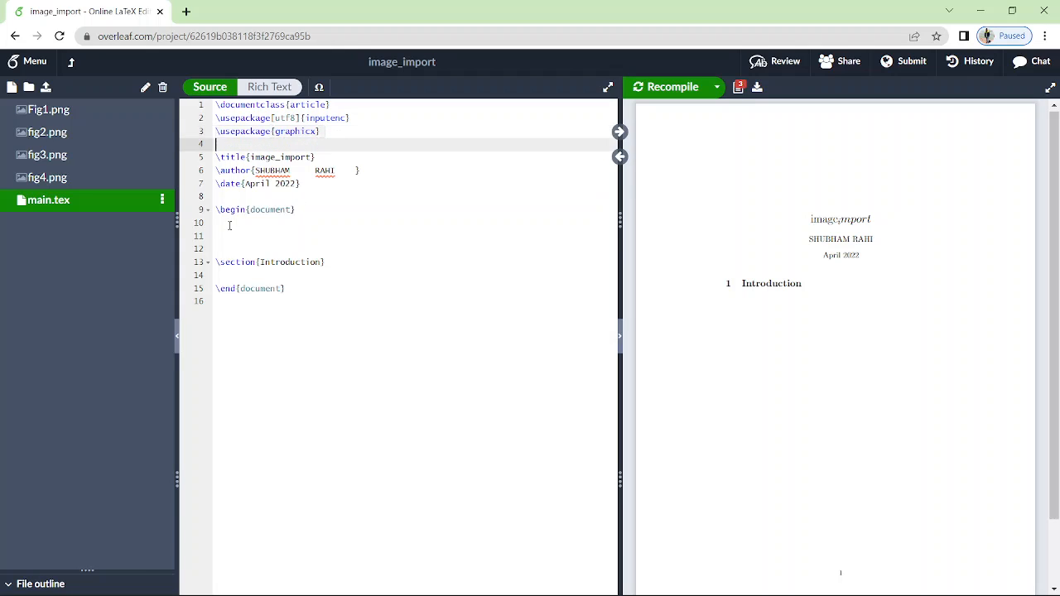
pyautogui.click(229, 226)
pyautogui.write('\\')
pyautogui.press('Return')
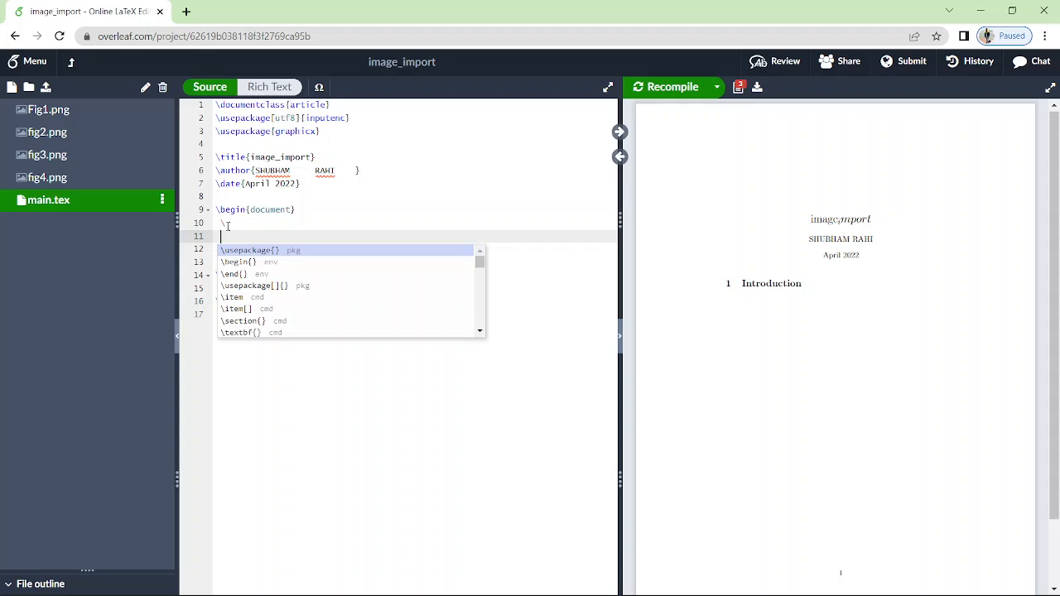
pyautogui.press('Escape')
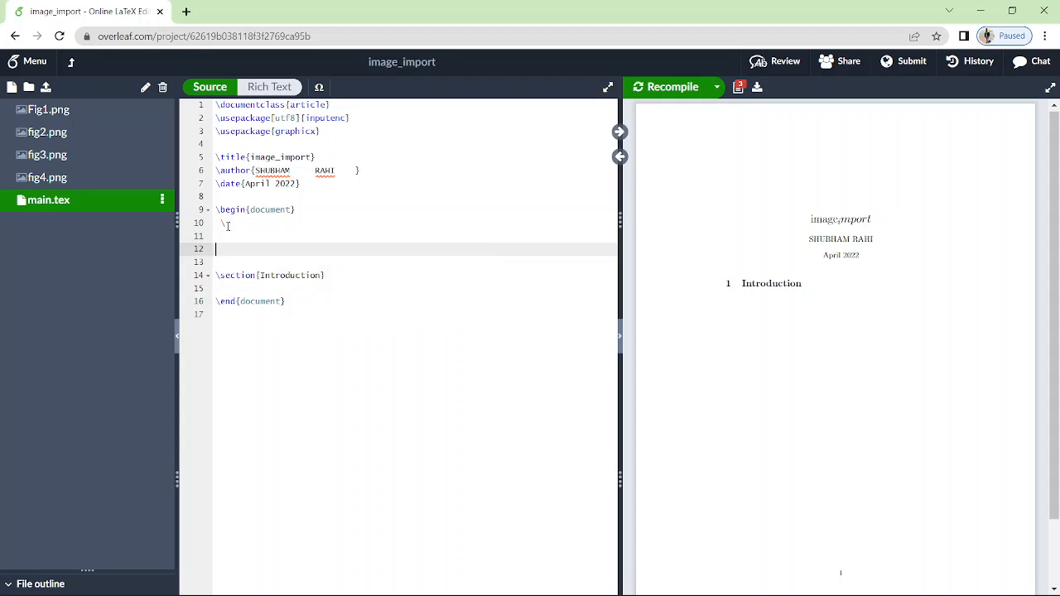
pyautogui.press('Up')
pyautogui.press('Delete')
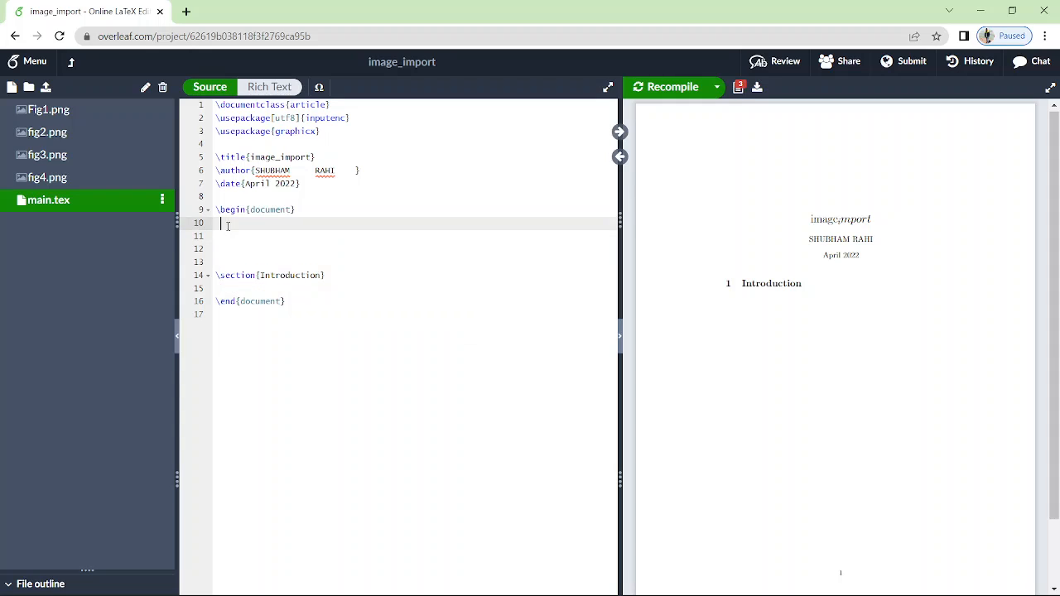
pyautogui.press('Down')
pyautogui.press('Up')
# Step: Insert a figure environment template with centering, includegraphics, caption and label lines below \begin{document}
pyautogui.press('Return')
pyautogui.write('\\')
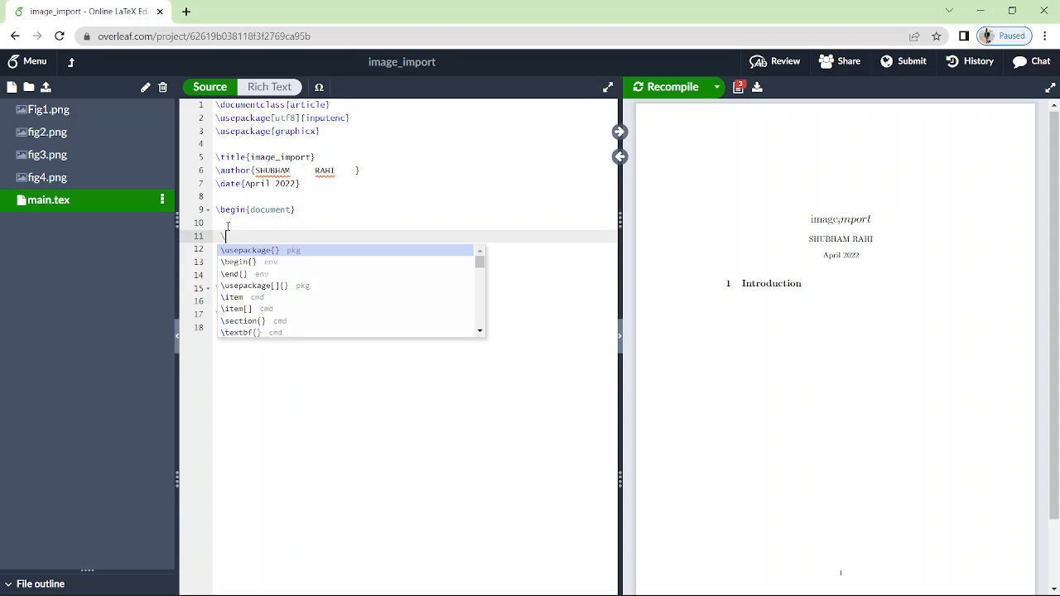
pyautogui.write('begin')
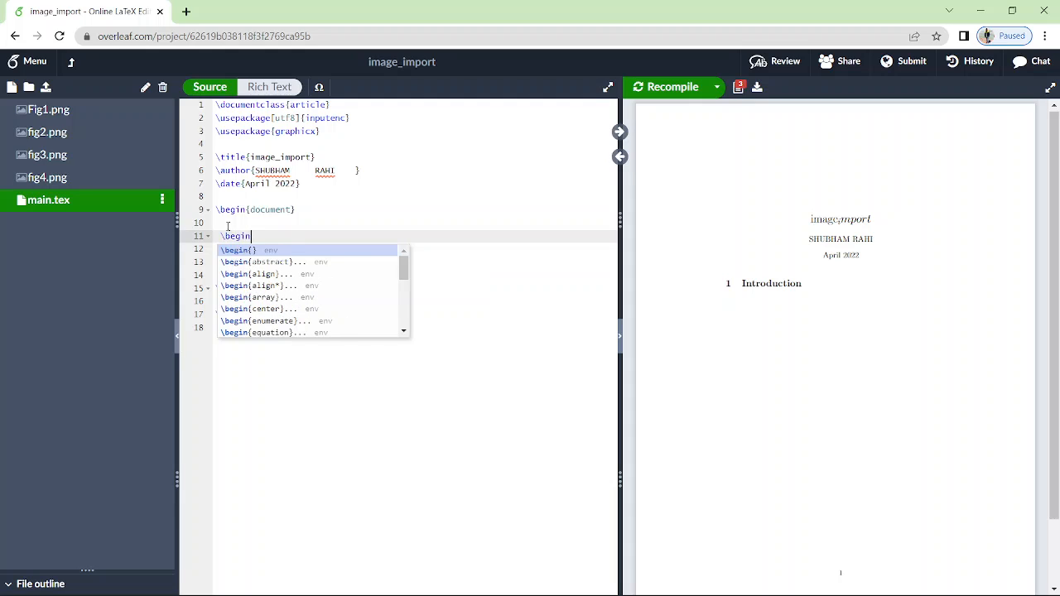
pyautogui.write('{fi')
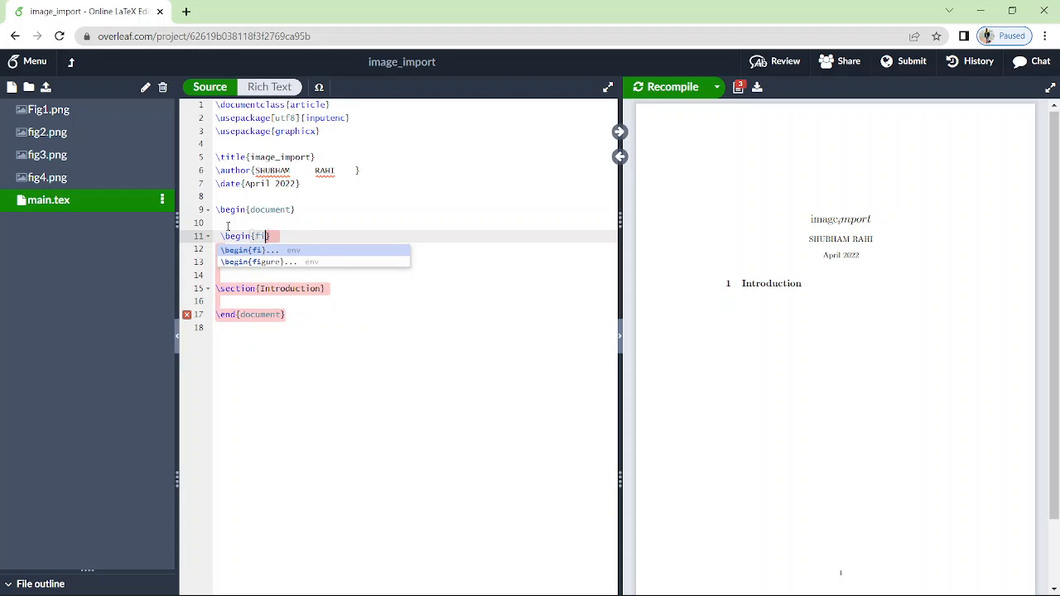
pyautogui.press('Down')
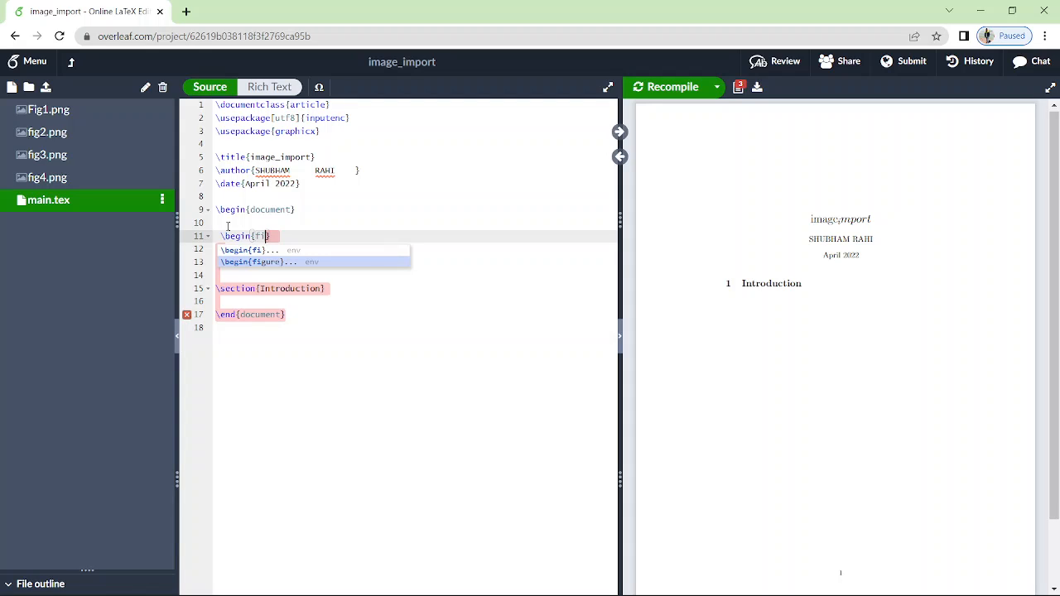
pyautogui.press('Return')
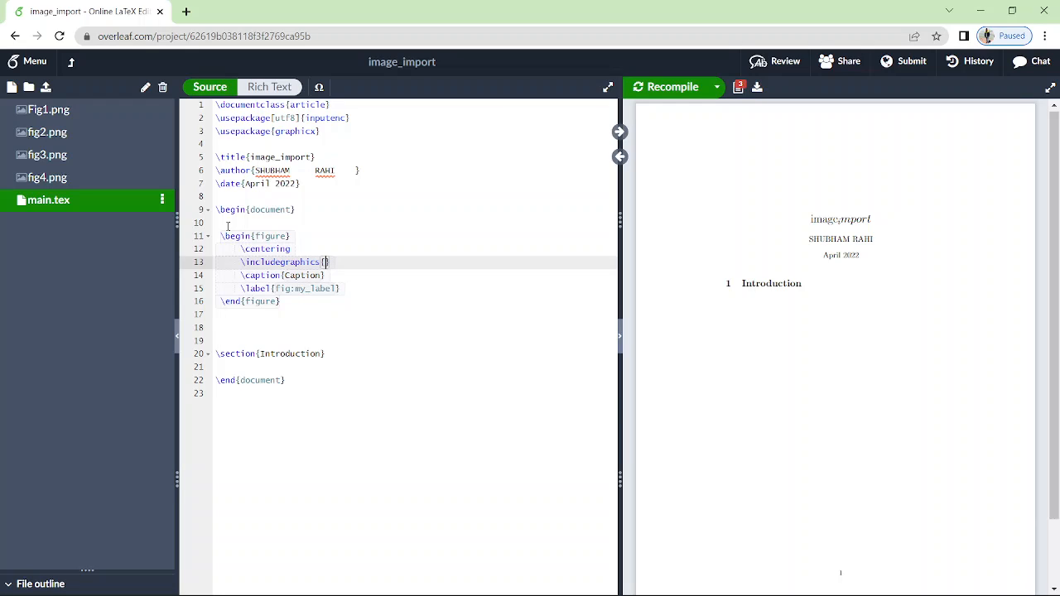
# Step: Set Fig1.png as the image of the figure environment and turn on automatic compilation
pyautogui.write('F')
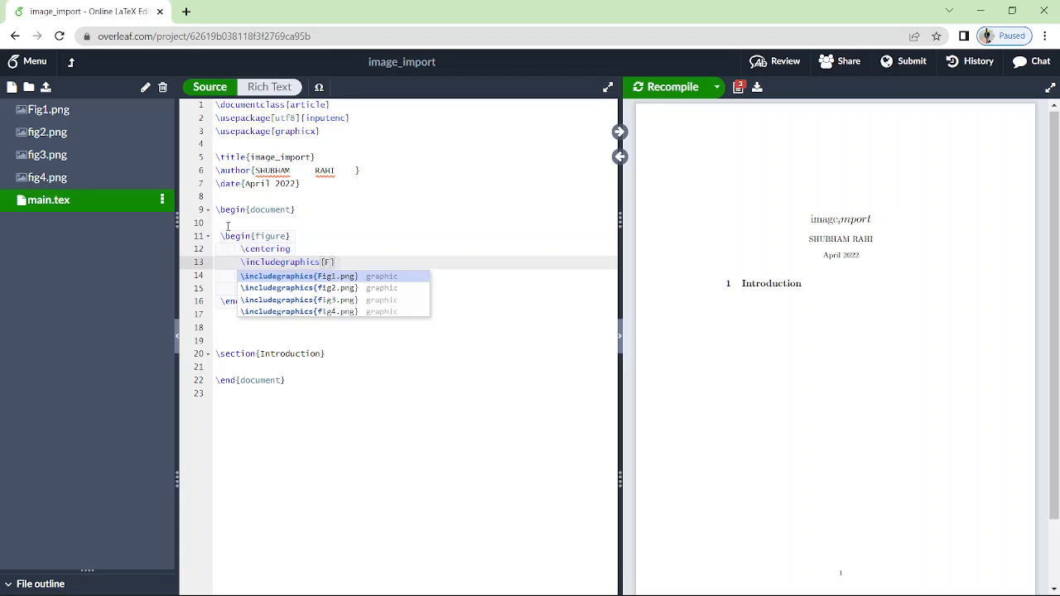
pyautogui.press('Return')
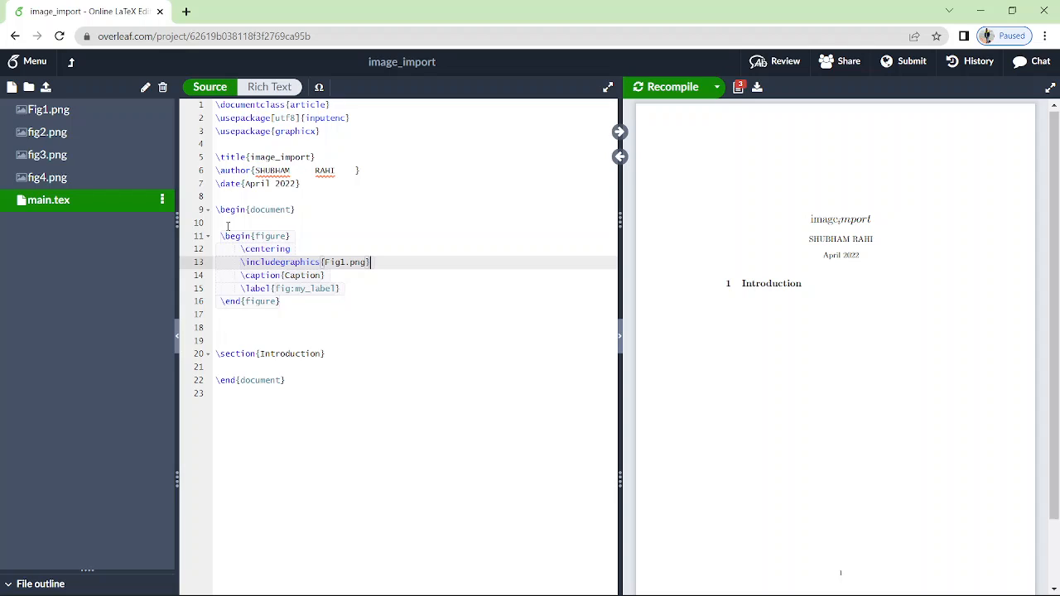
pyautogui.click(719, 88)
pyautogui.click(654, 136)
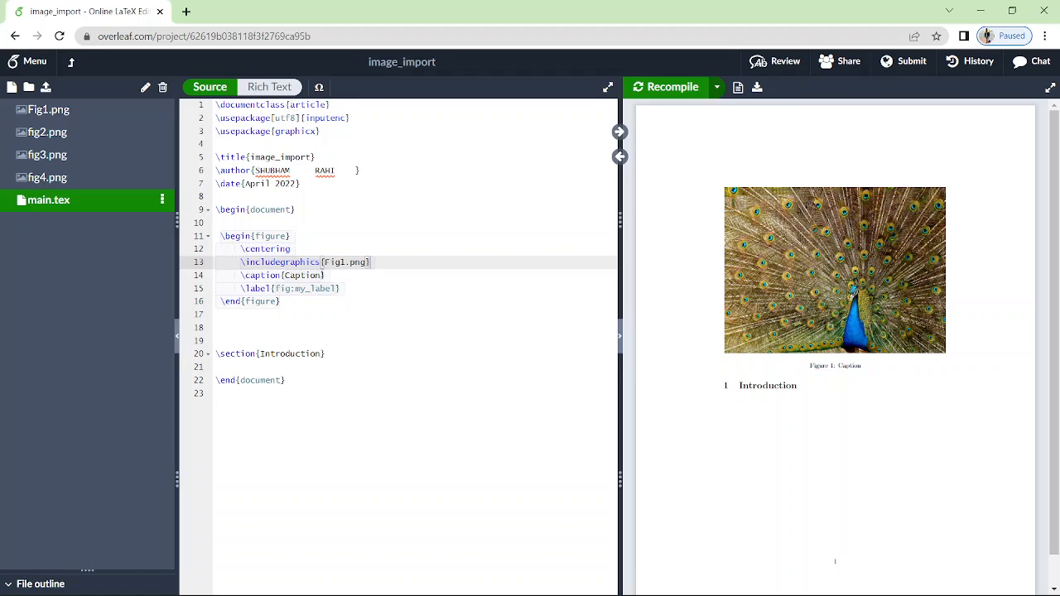
# Step: Replace the figure's placeholder caption with "Beautiful Peacock"
pyautogui.click(323, 275)
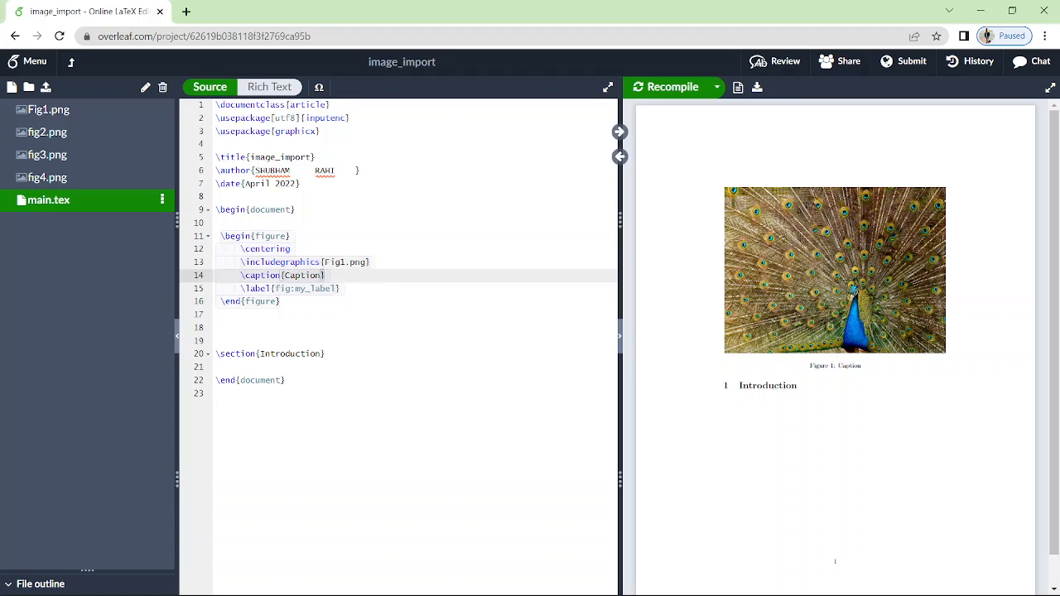
pyautogui.press('BackSpace')
pyautogui.press('BackSpace')
pyautogui.press('BackSpace')
pyautogui.press('BackSpace')
pyautogui.press('BackSpace')
pyautogui.press('BackSpace')
pyautogui.press('BackSpace')
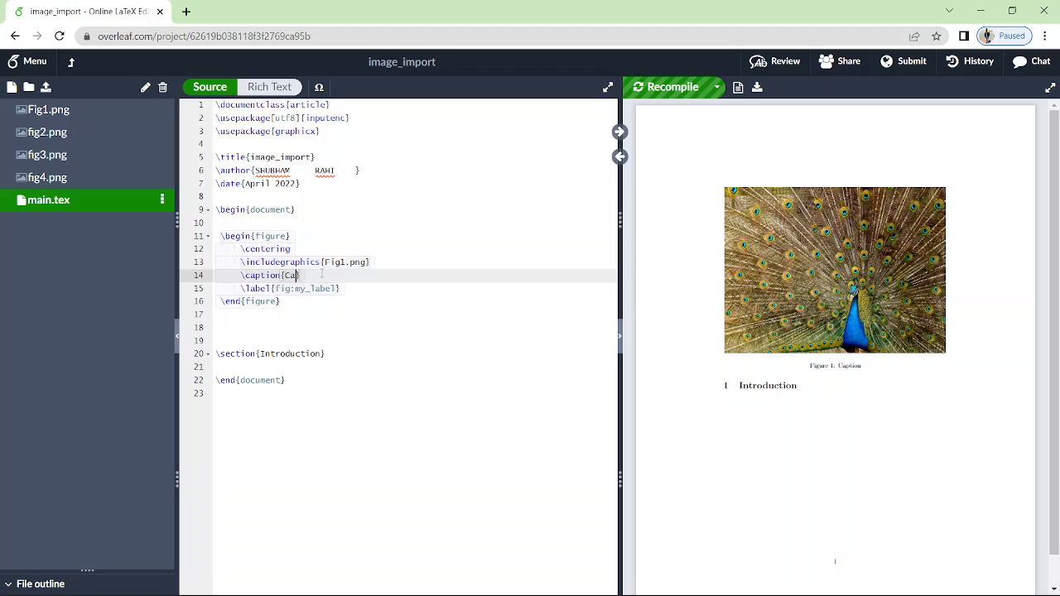
pyautogui.write('Beautiful')
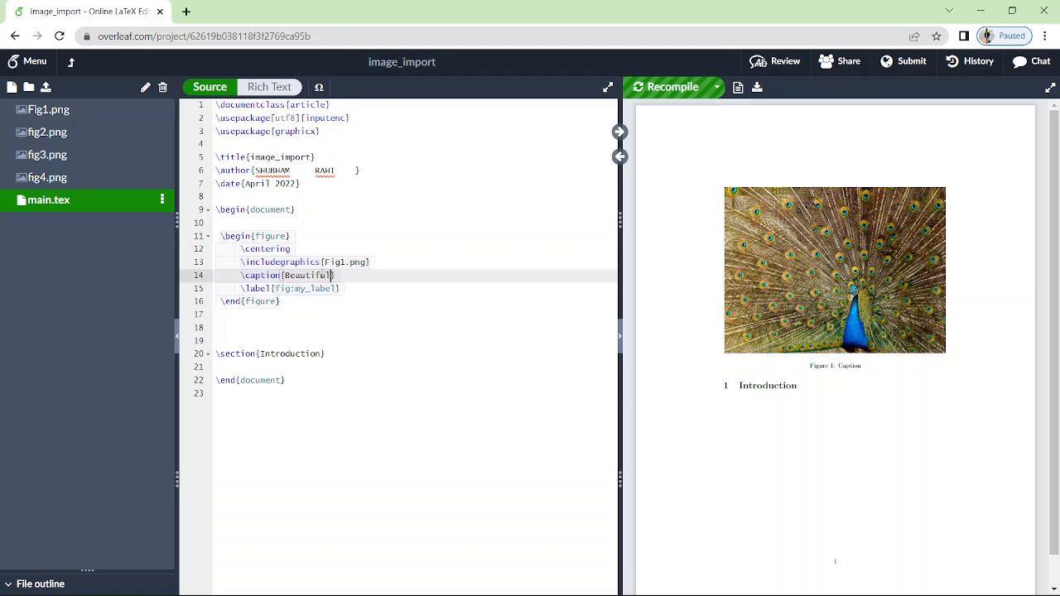
pyautogui.write(' P')
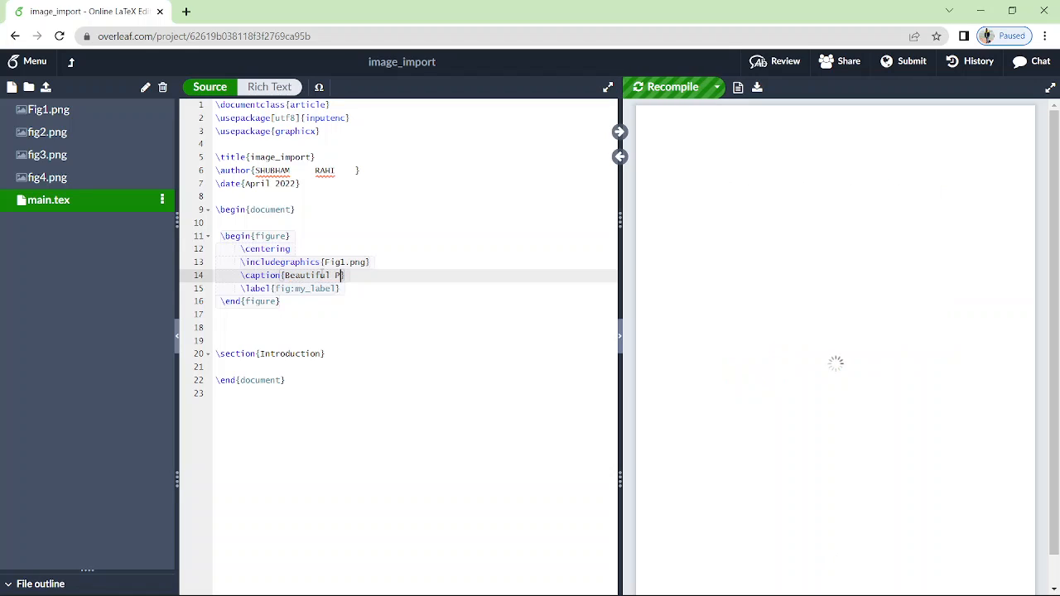
pyautogui.write('eacock')
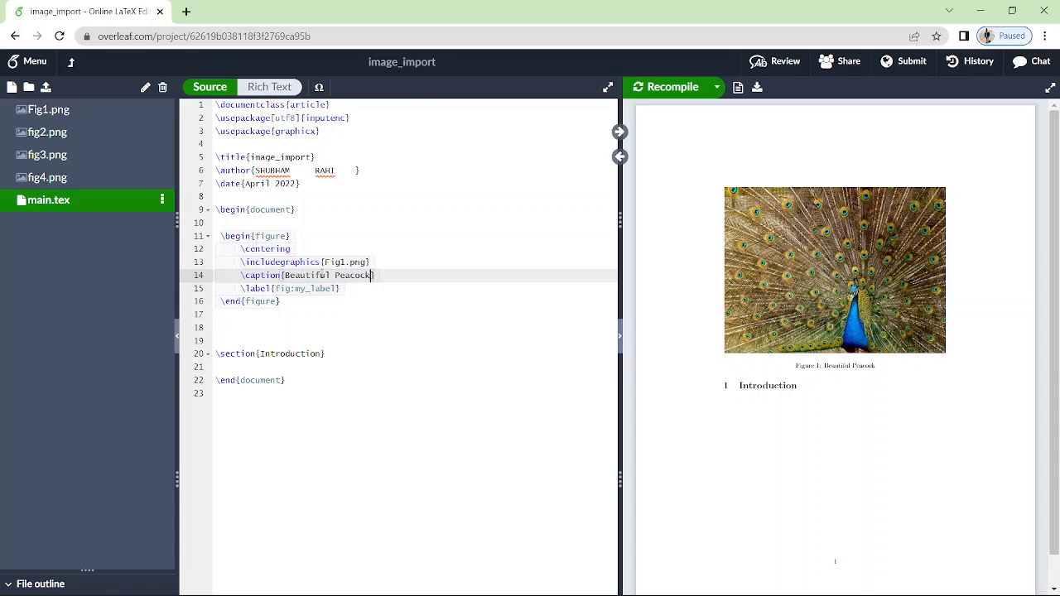
# Step: Add the option "scale = 0.5" to the \includegraphics command for Fig1.png and recompile the document
pyautogui.click(322, 262)
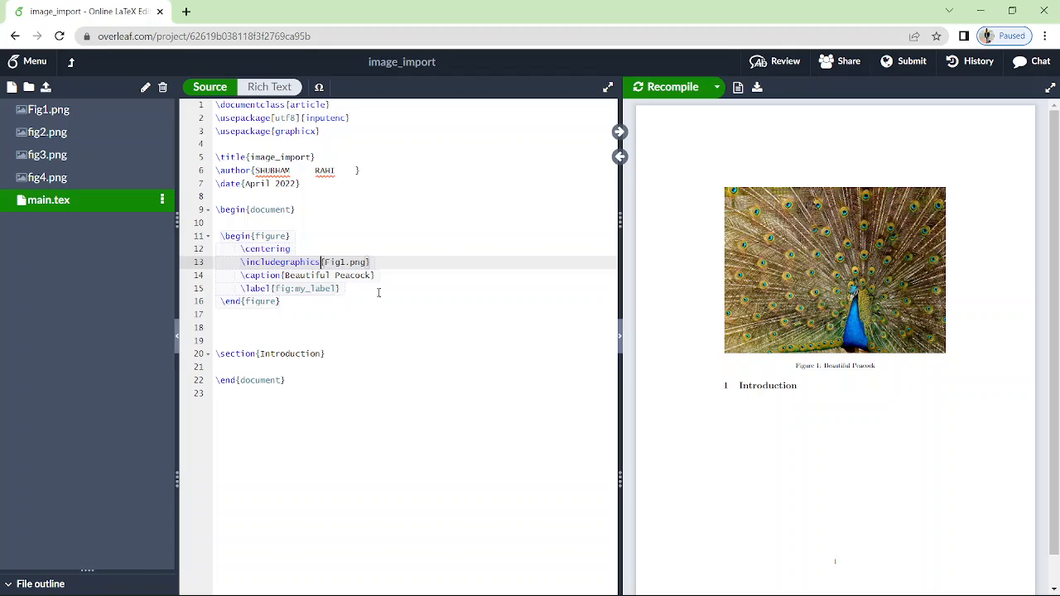
pyautogui.write('[')
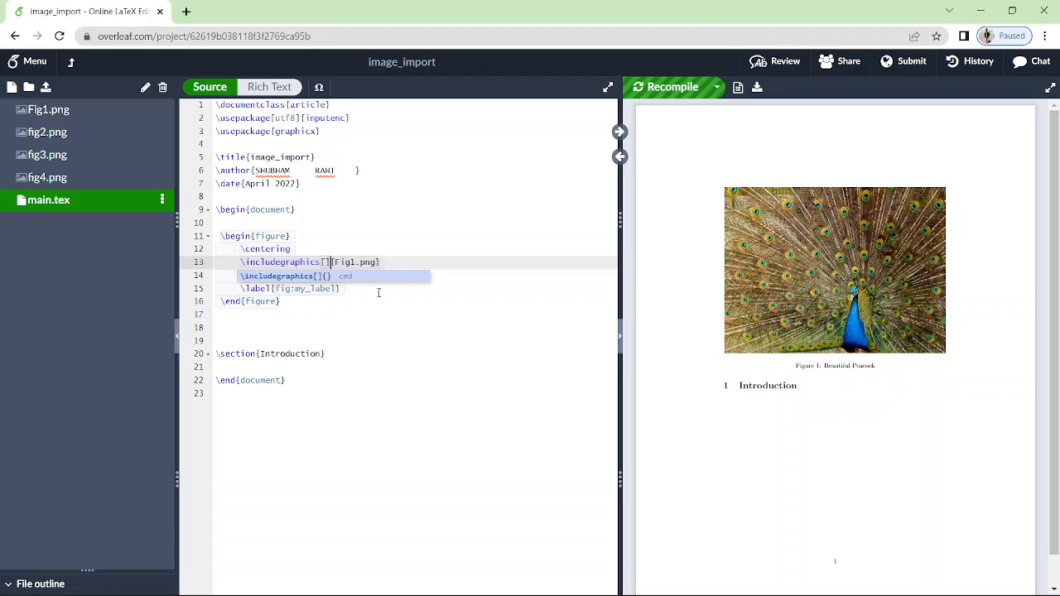
pyautogui.write('scale')
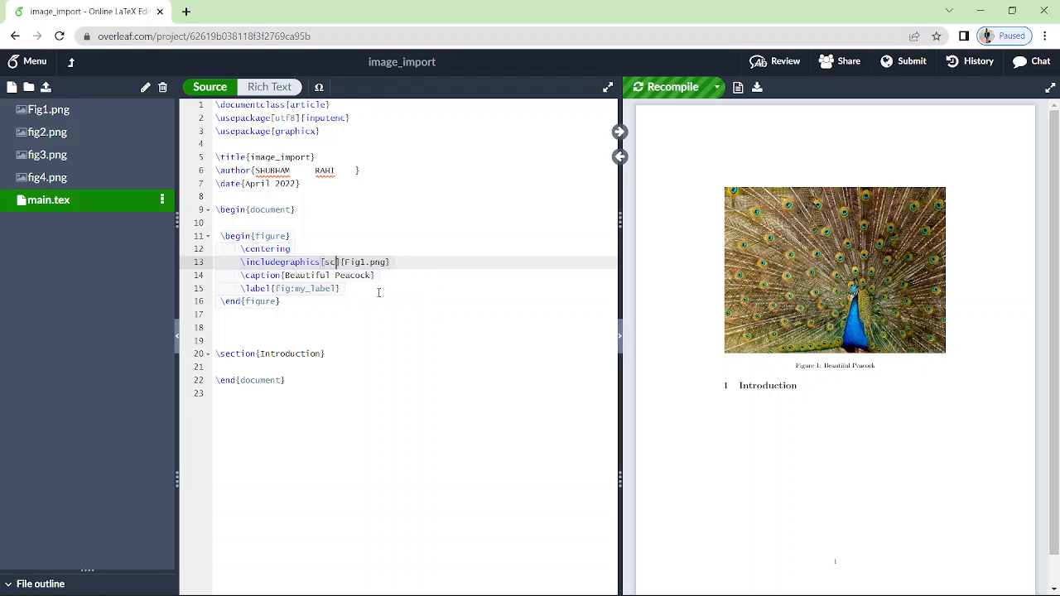
pyautogui.write(' = ')
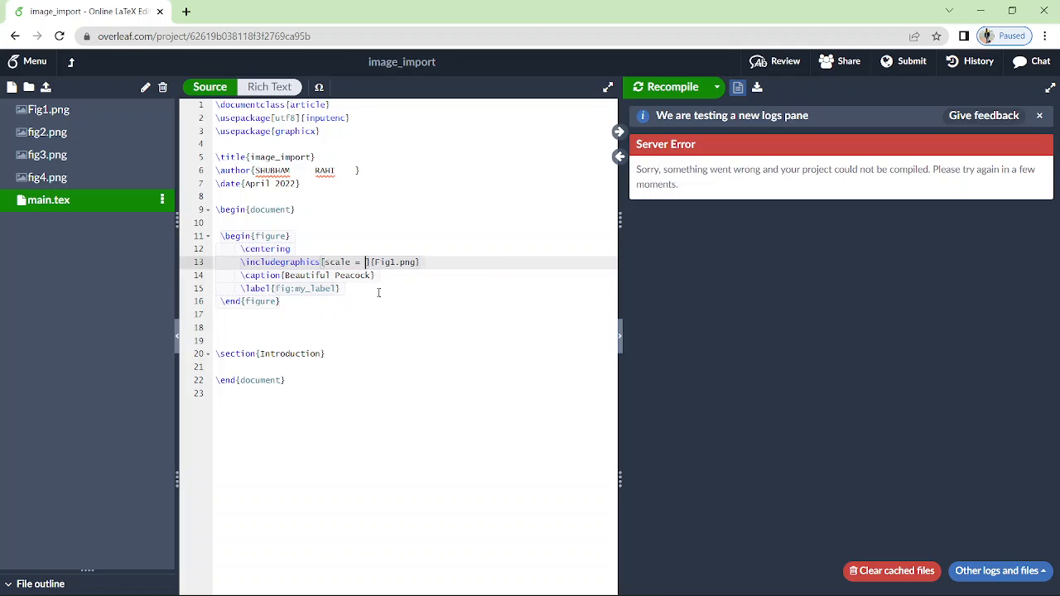
pyautogui.write('0.5')
pyautogui.click(656, 91)
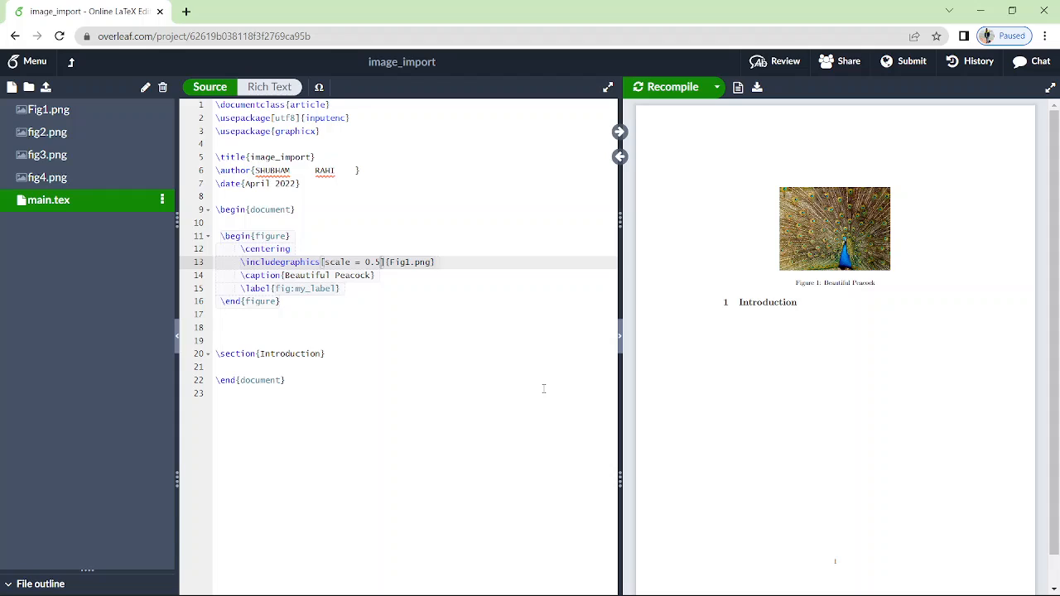
# Step: Add a second \includegraphics command without an options bracket on a new line below the Fig1.png line
pyautogui.click(441, 259)
pyautogui.press('Return')
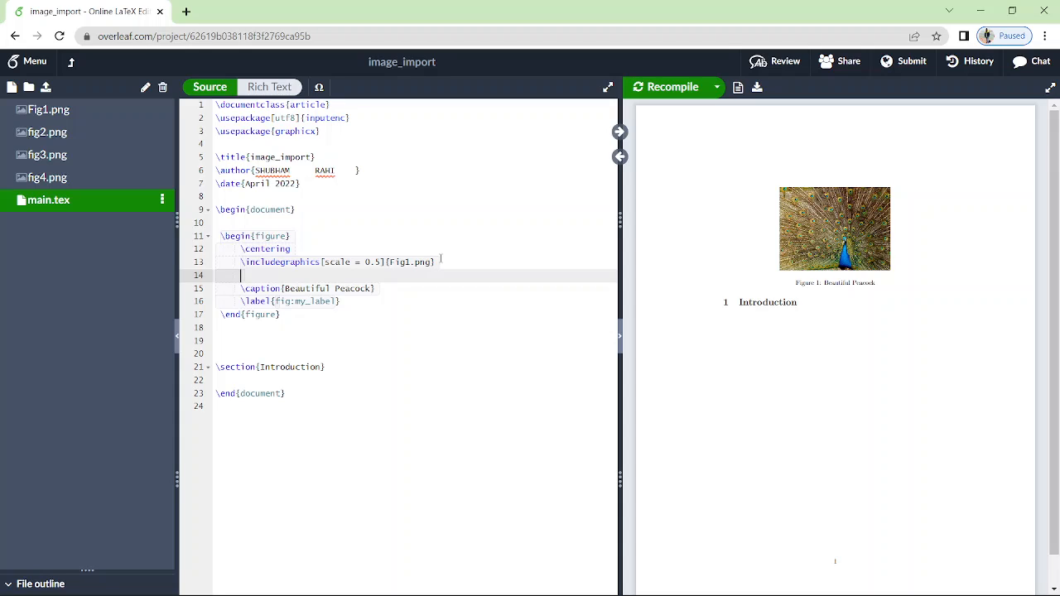
pyautogui.write('\\include')
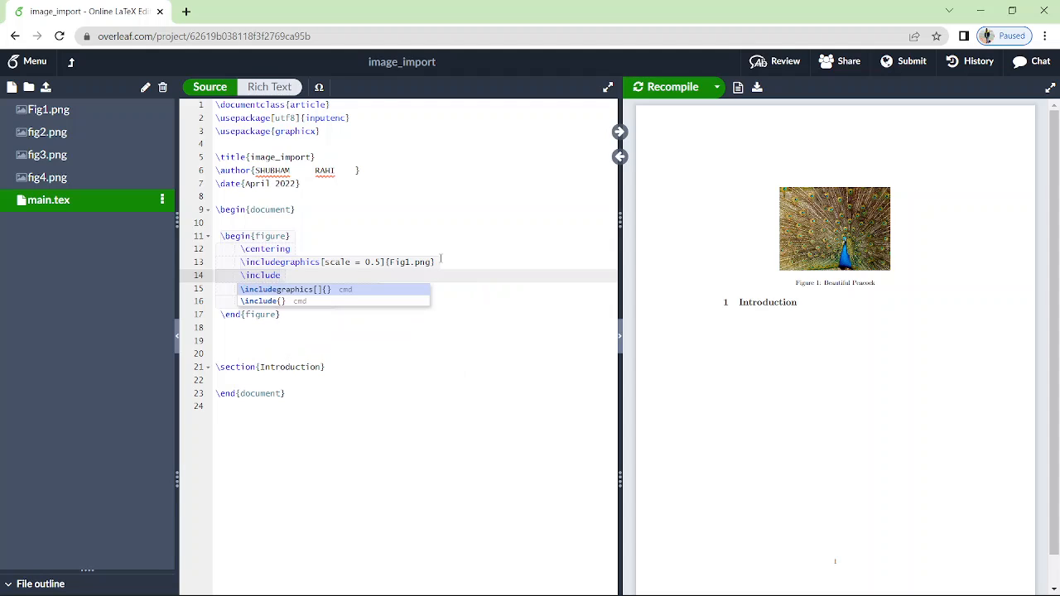
pyautogui.press('Return')
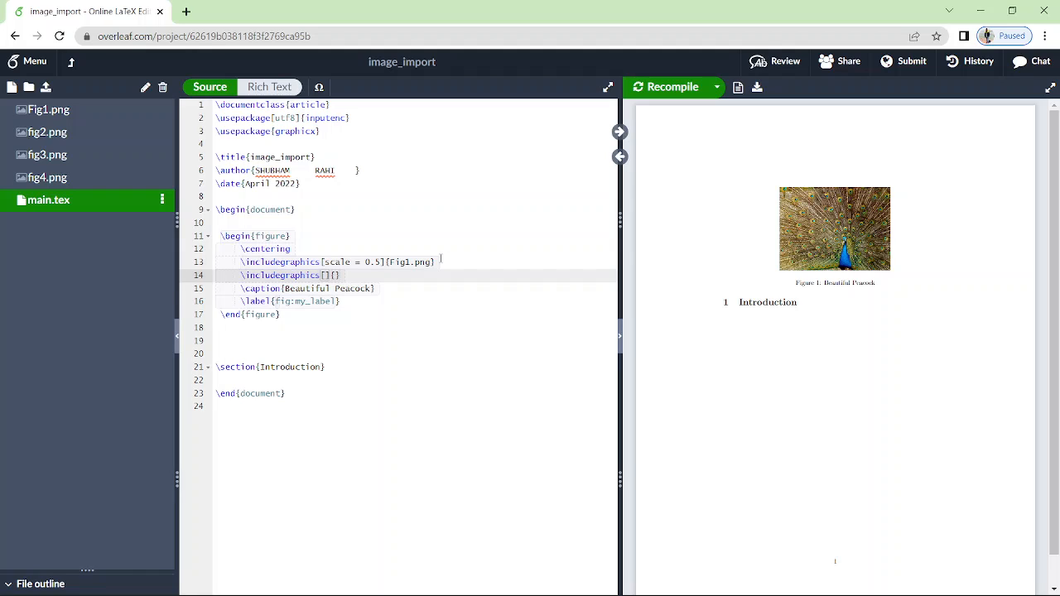
pyautogui.press('BackSpace')
pyautogui.press('Return')
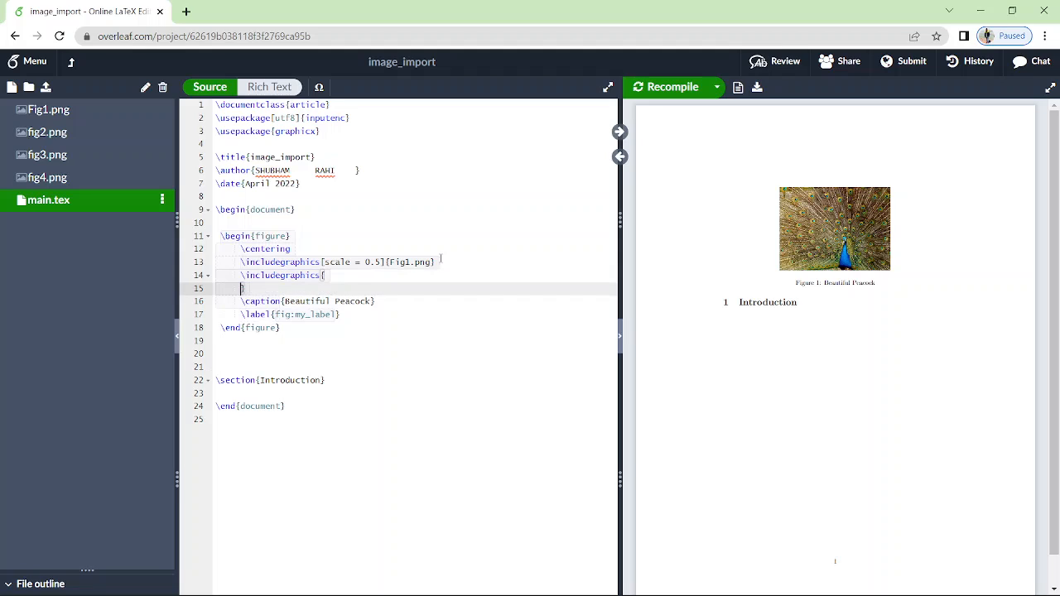
pyautogui.press('BackSpace')
pyautogui.press('BackSpace')
pyautogui.press('BackSpace')
pyautogui.press('BackSpace')
pyautogui.press('BackSpace')
pyautogui.press('BackSpace')
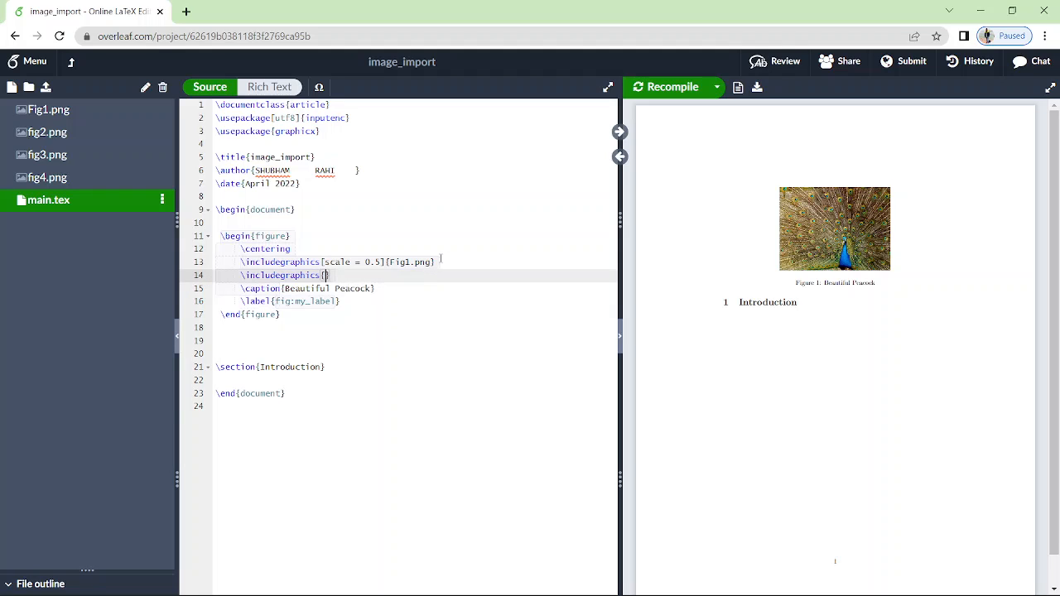
# Step: Set fig2.png as the image of the second \includegraphics command and recompile the document
pyautogui.write('fi')
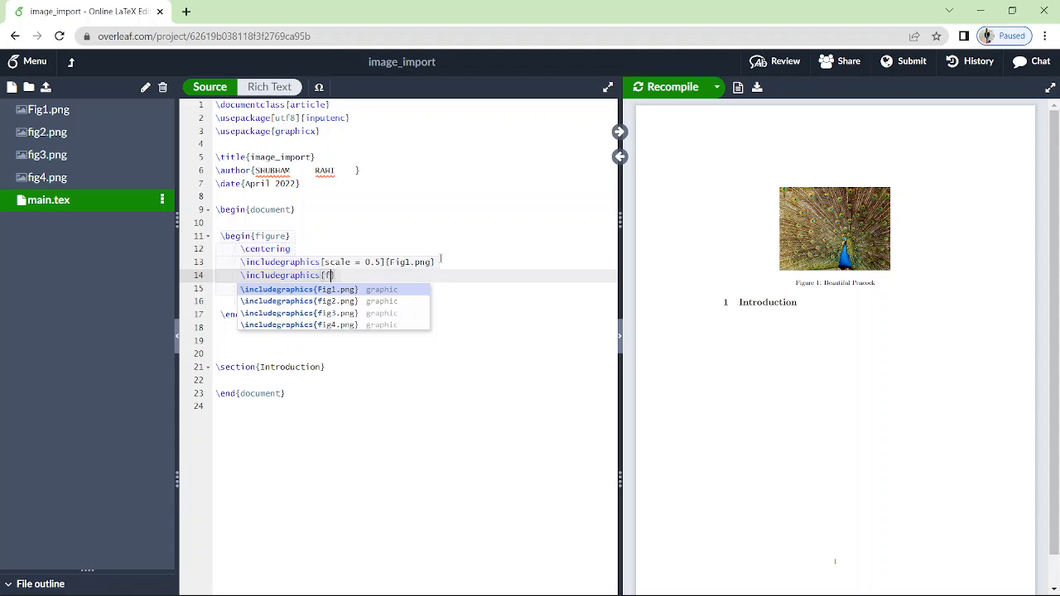
pyautogui.press('Down')
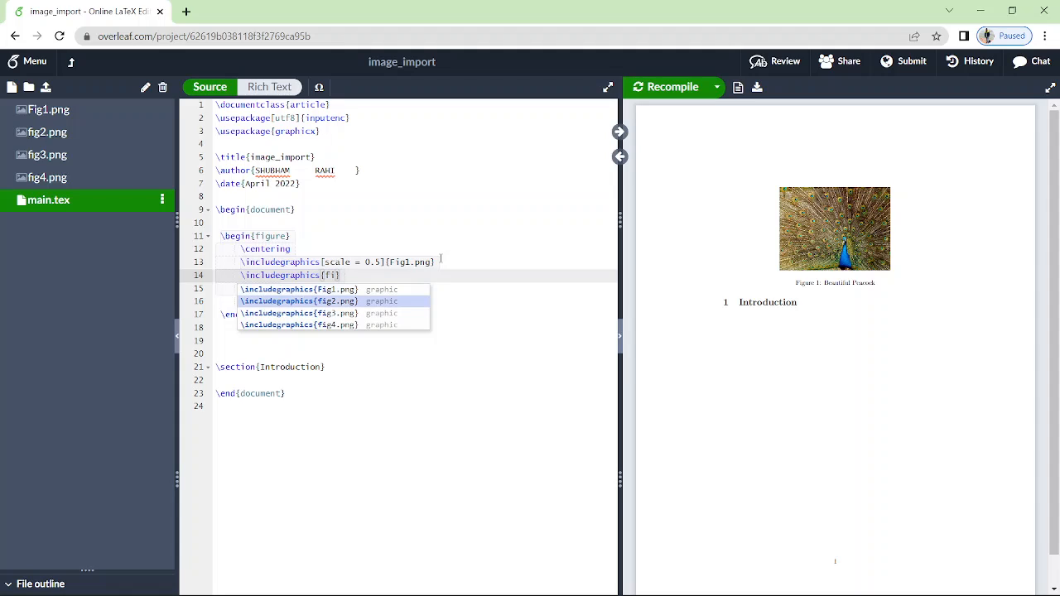
pyautogui.press('Return')
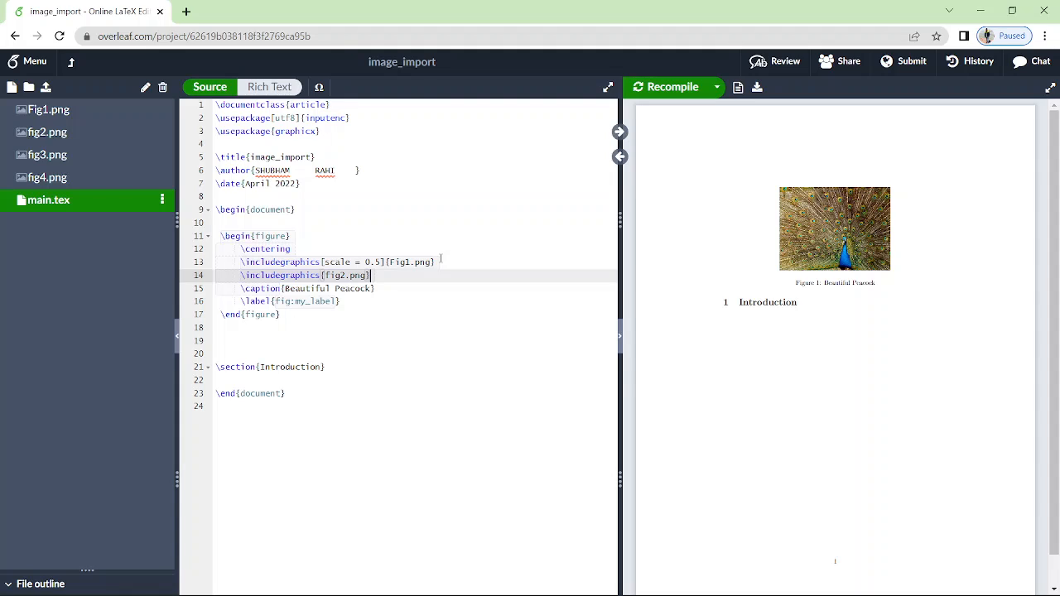
pyautogui.click(670, 88)
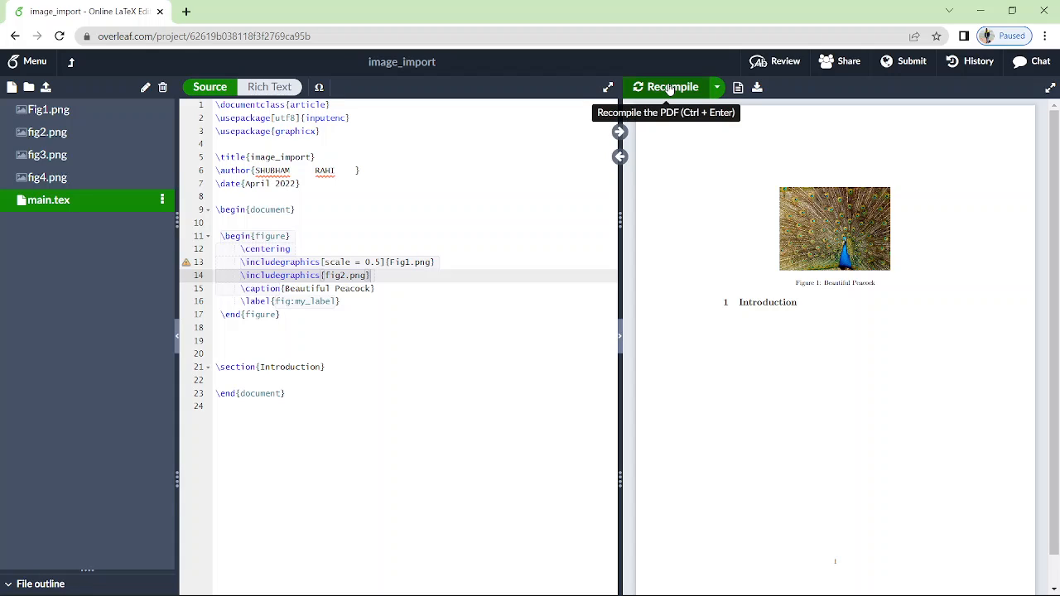
# Step: Remove the bracketed "scale = 0.5" option from the Fig1.png \includegraphics command and recompile the document
pyautogui.click(669, 88)
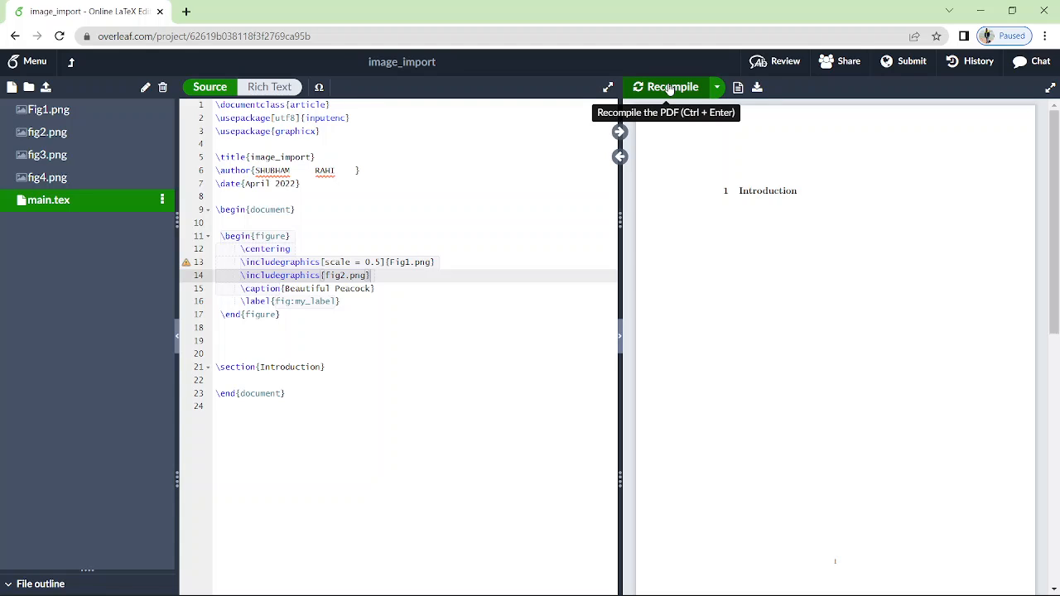
pyautogui.scroll(-6, 764, 463)
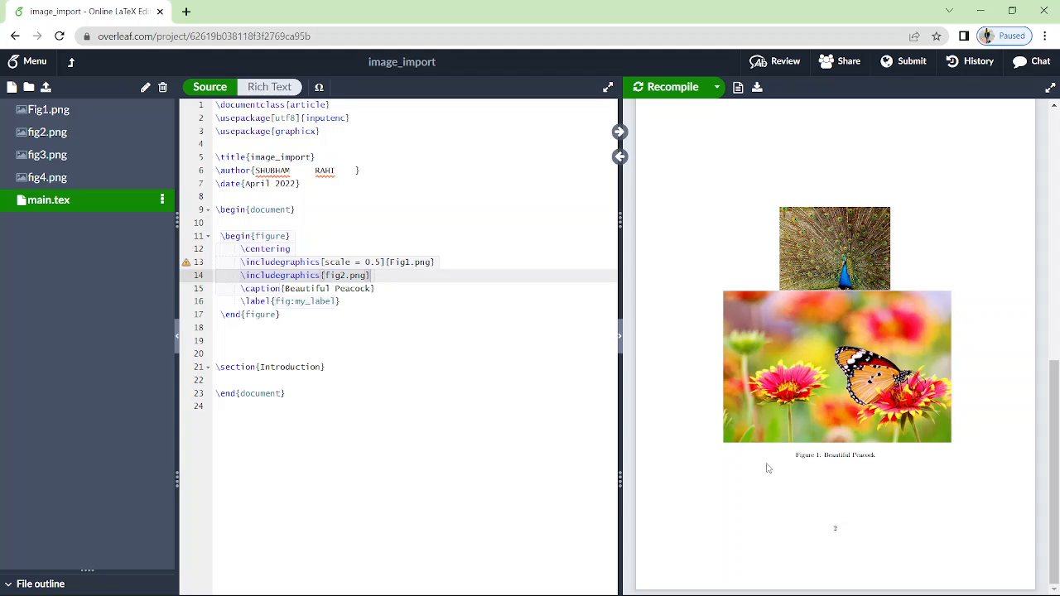
pyautogui.click(384, 263)
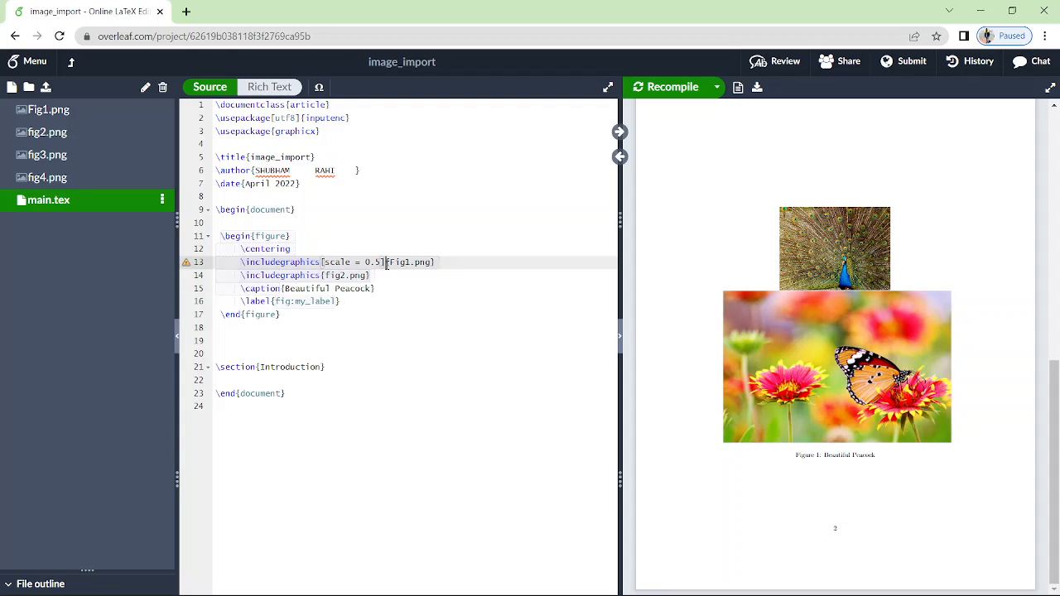
pyautogui.press('BackSpace')
pyautogui.press('BackSpace')
pyautogui.press('BackSpace')
pyautogui.press('BackSpace')
pyautogui.press('BackSpace')
pyautogui.press('BackSpace')
pyautogui.press('BackSpace')
pyautogui.press('BackSpace')
pyautogui.press('BackSpace')
pyautogui.press('BackSpace')
pyautogui.press('BackSpace')
pyautogui.press('BackSpace')
pyautogui.press('BackSpace')
pyautogui.click(672, 88)
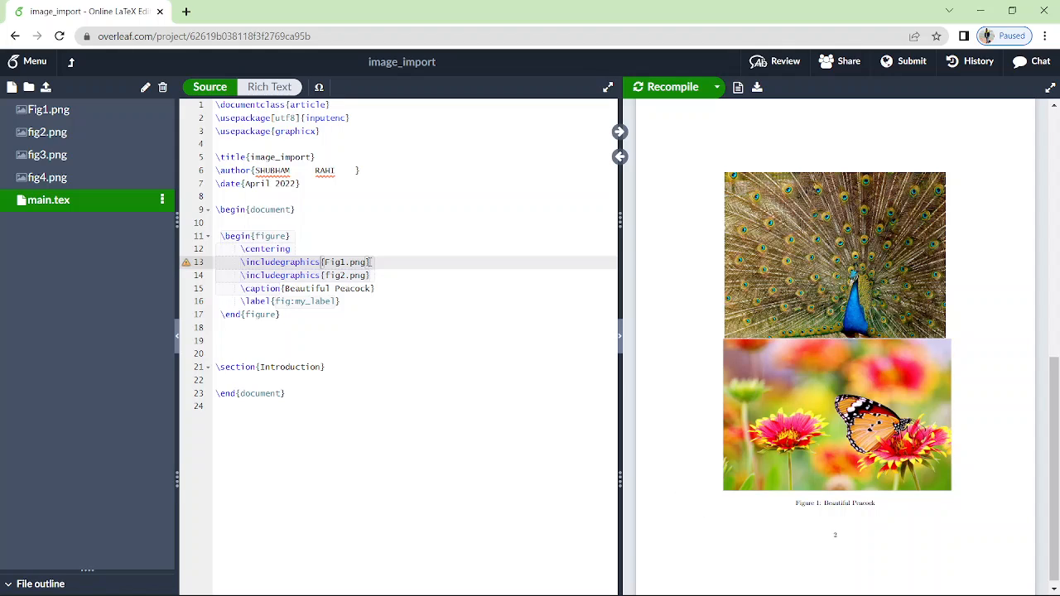
# Step: Insert a blank line between the Fig1.png and fig2.png \includegraphics commands and recompile the document
pyautogui.press('Return')
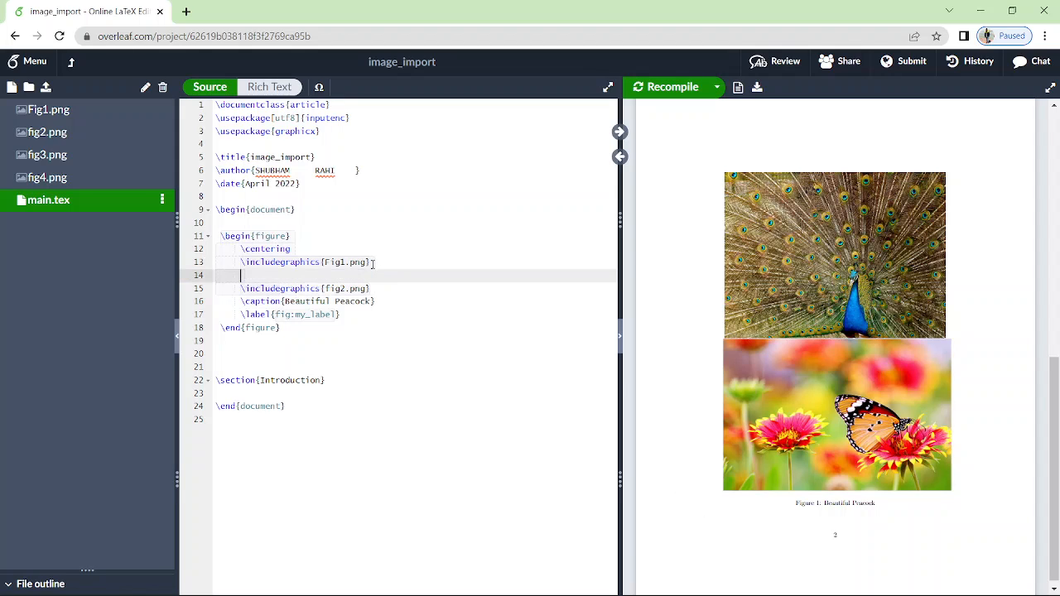
pyautogui.click(664, 84)
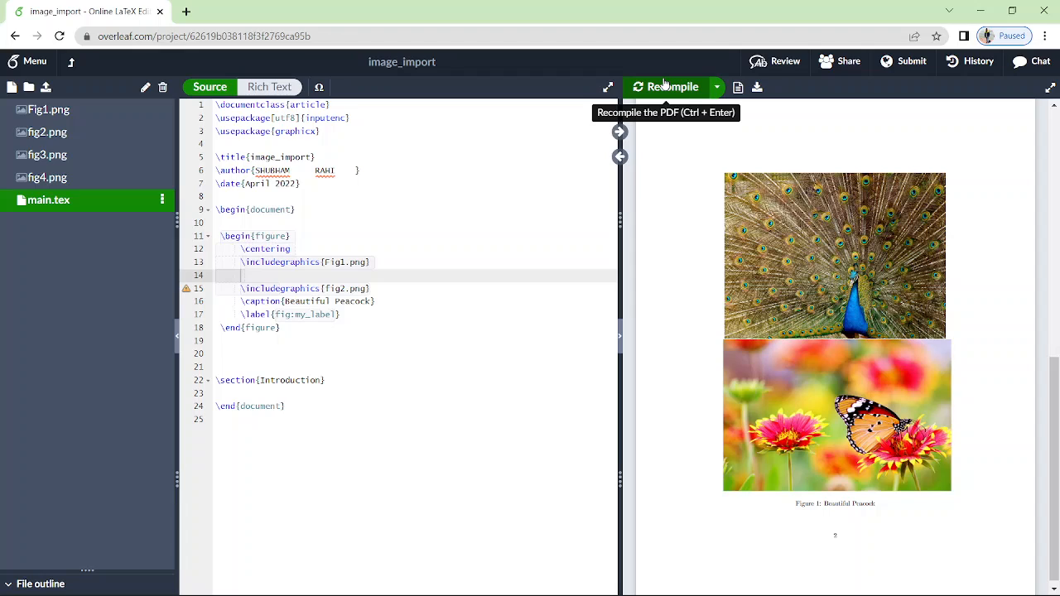
# Step: Add the bracketed option "scale =0.4" to the \includegraphics command for Fig1.png
pyautogui.click(322, 262)
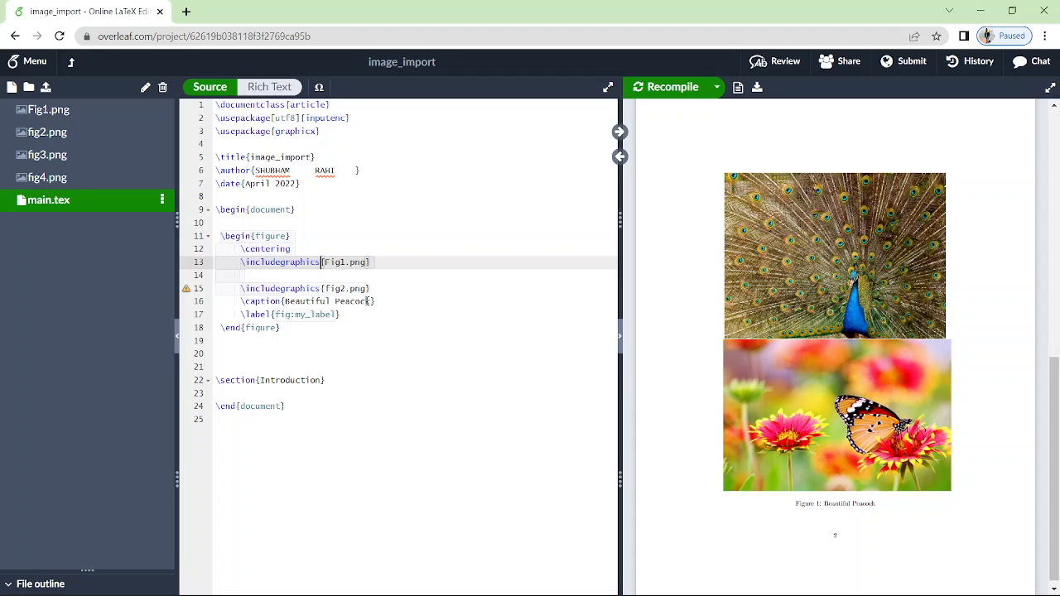
pyautogui.write('[')
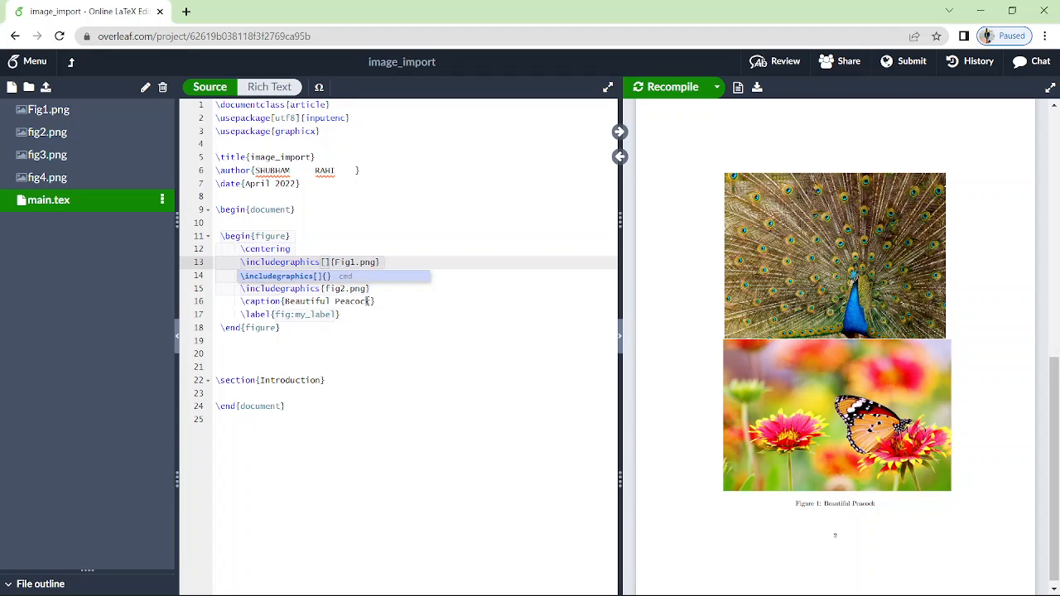
pyautogui.press('Escape')
pyautogui.write('scale ')
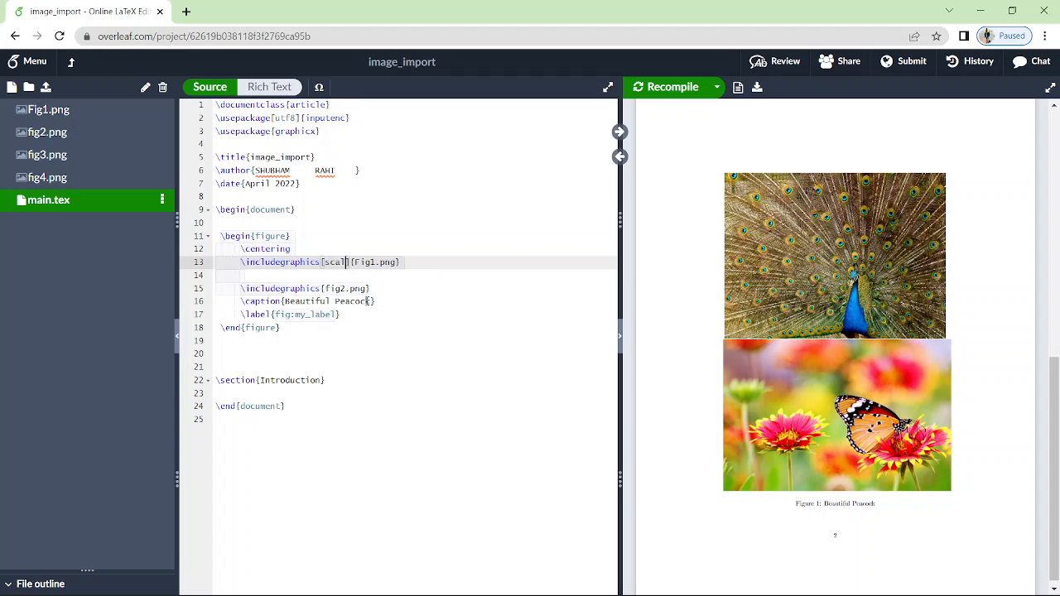
pyautogui.write('=0.')
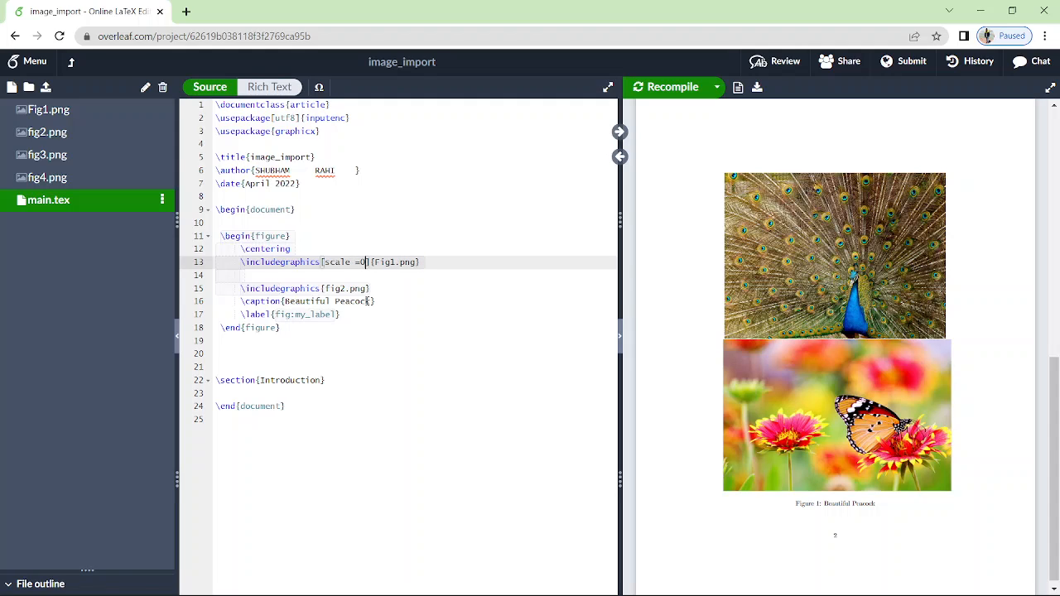
pyautogui.write('4')
# Step: Add the bracketed option "scale = 0.4" to the \includegraphics command for fig2.png and recompile the document
pyautogui.click(321, 288)
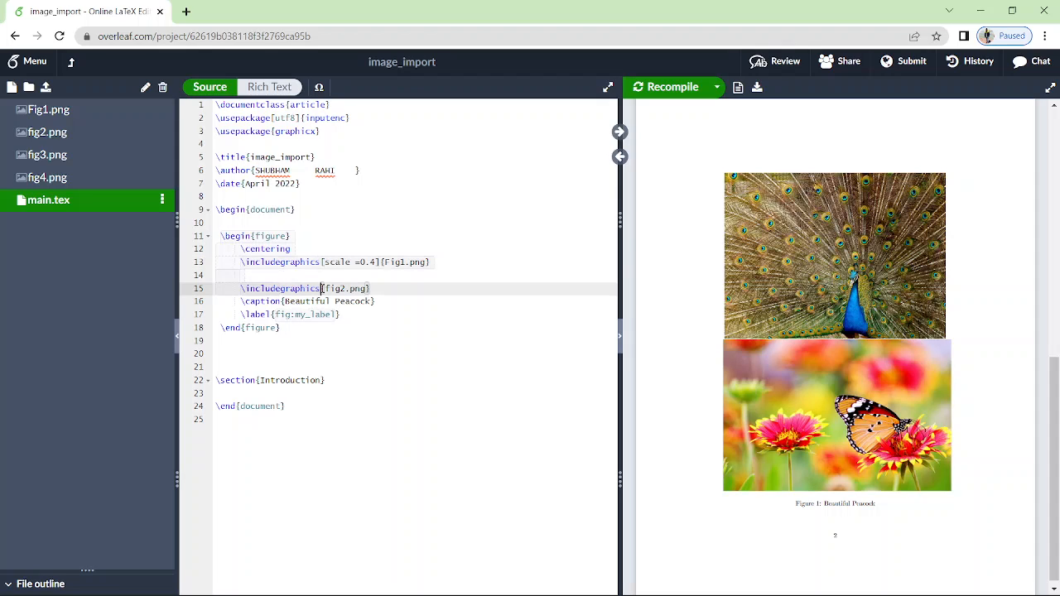
pyautogui.write('[')
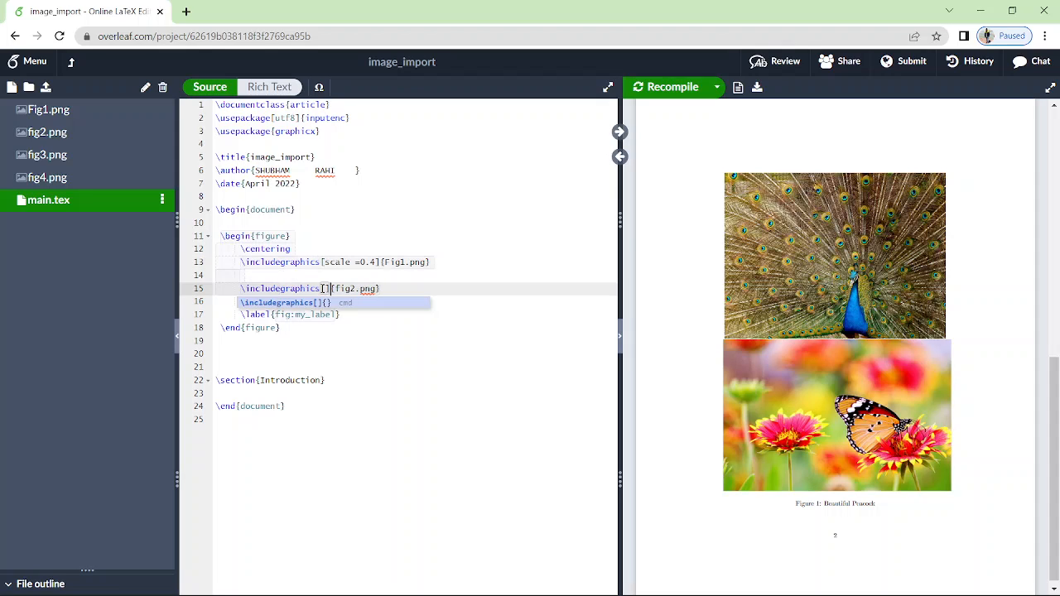
pyautogui.write('scale ')
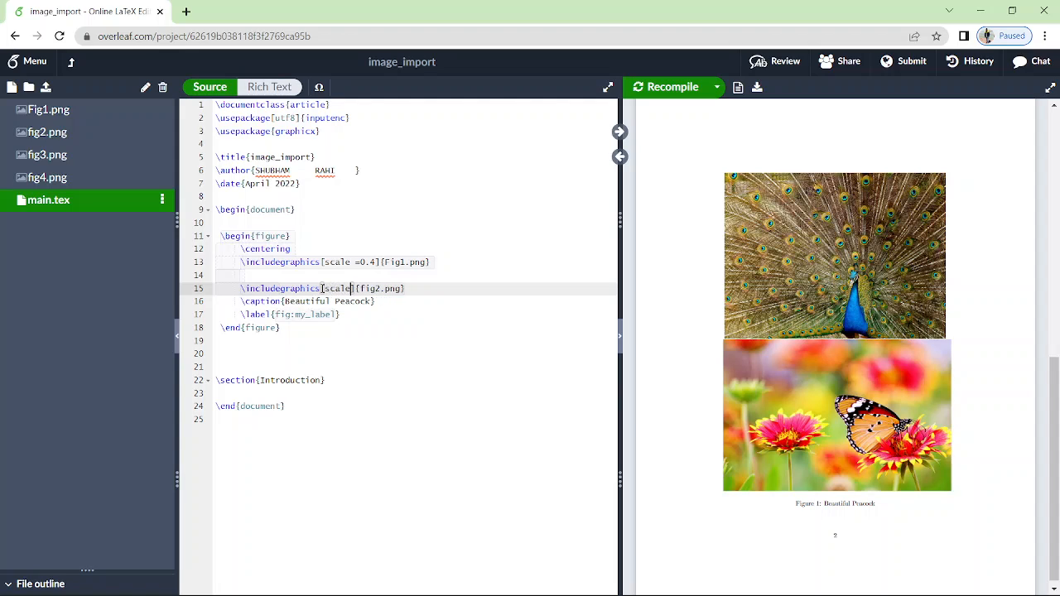
pyautogui.write('= 0.4')
pyautogui.click(662, 93)
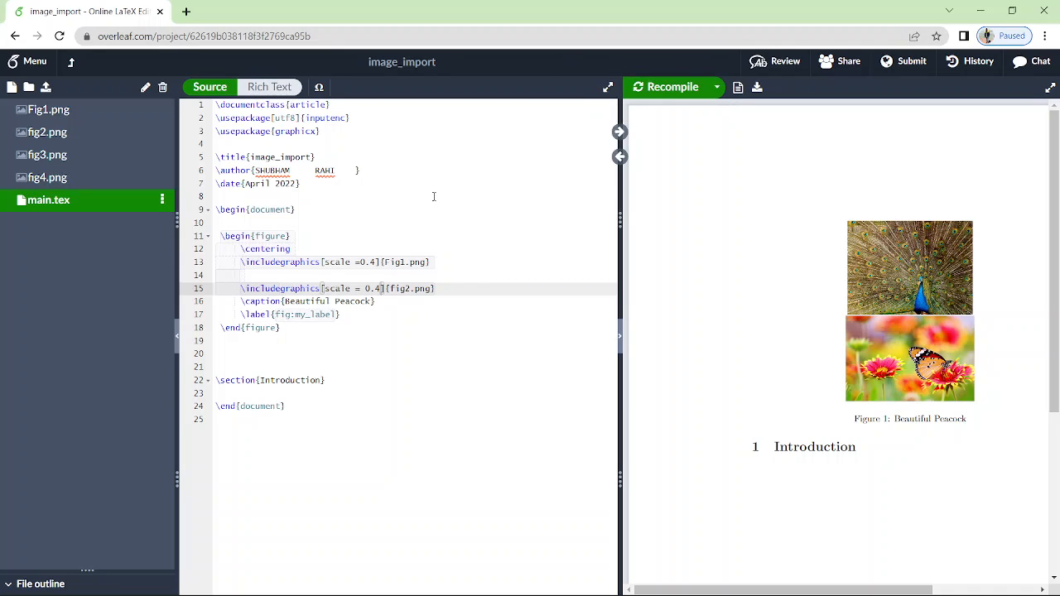
# Step: Replace the scale option of the Fig1.png \includegraphics command with "width = 2in"
pyautogui.click(376, 261)
pyautogui.press('BackSpace')
pyautogui.press('BackSpace')
pyautogui.press('BackSpace')
pyautogui.press('BackSpace')
pyautogui.press('BackSpace')
pyautogui.press('BackSpace')
pyautogui.press('BackSpace')
pyautogui.press('BackSpace')
pyautogui.press('BackSpace')
pyautogui.press('BackSpace')
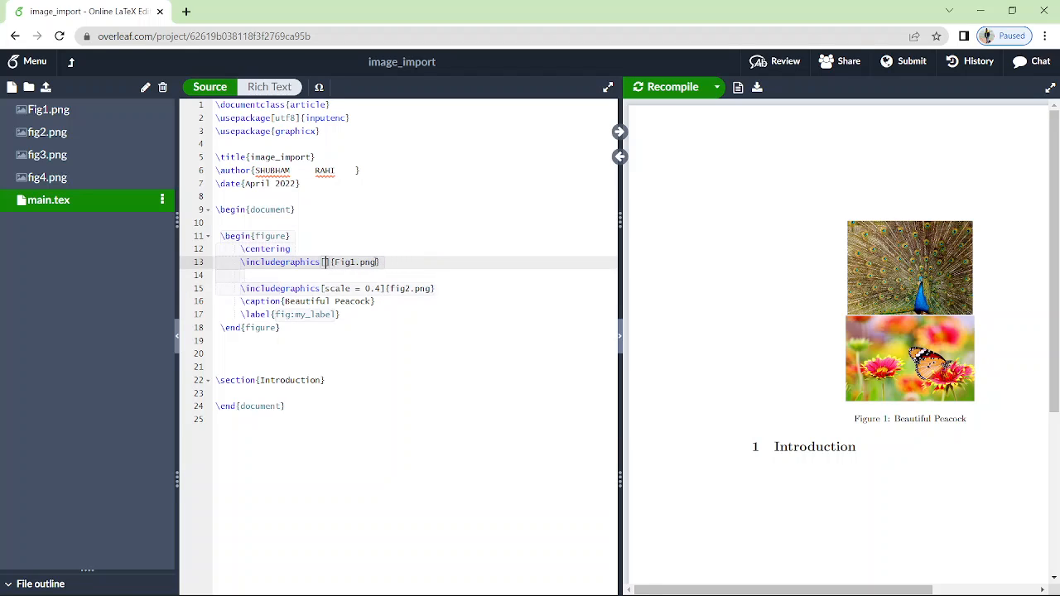
pyautogui.write('width ')
pyautogui.write('= 2i')
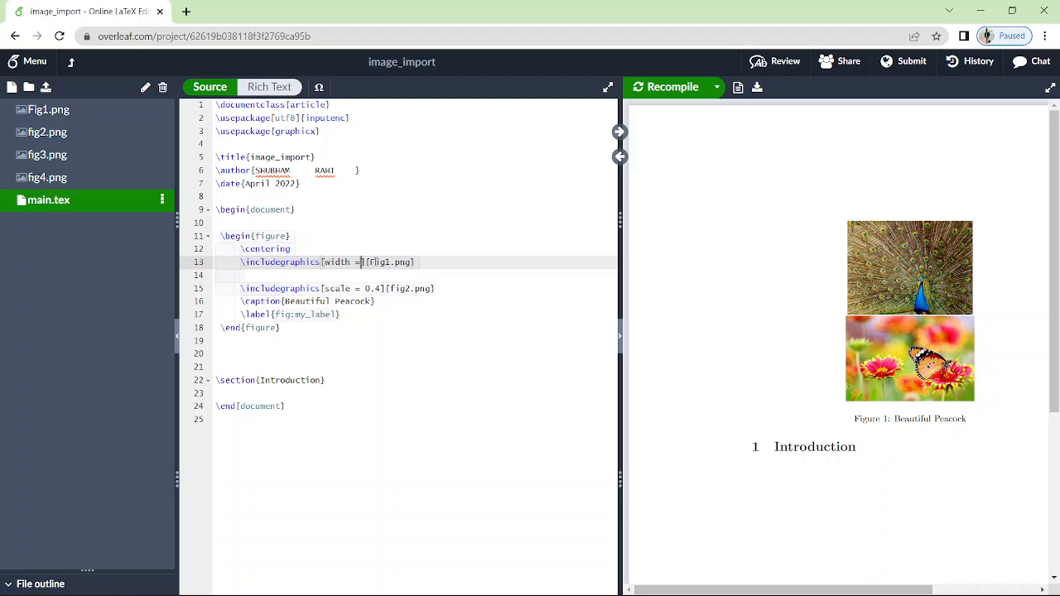
pyautogui.write('n')
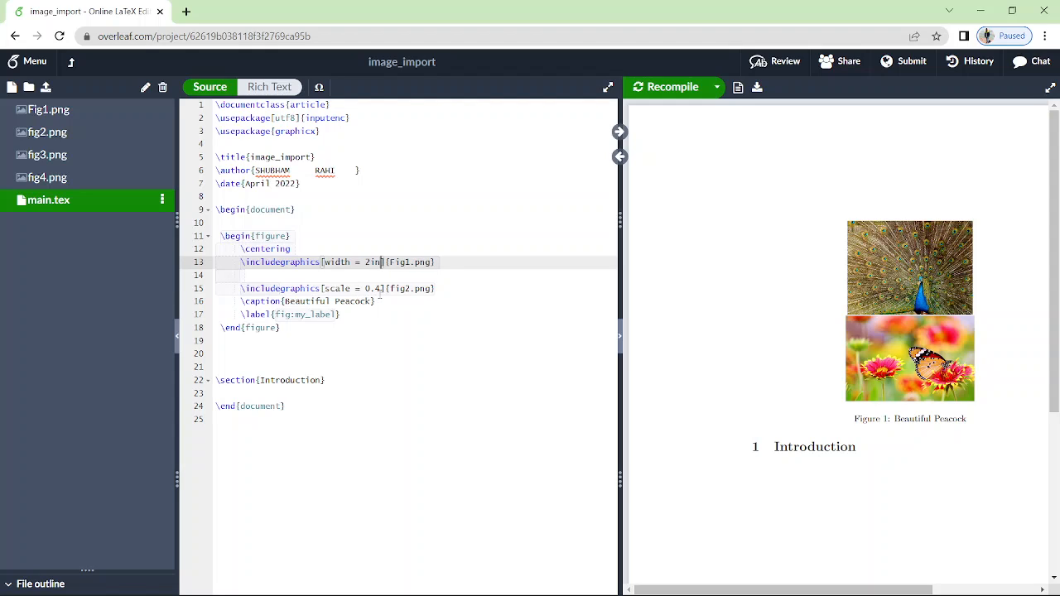
# Step: Replace the scale option of the fig2.png \includegraphics command with "width = 2in" and recompile the document
pyautogui.click(379, 290)
pyautogui.press('BackSpace')
pyautogui.press('BackSpace')
pyautogui.press('BackSpace')
pyautogui.press('BackSpace')
pyautogui.press('BackSpace')
pyautogui.press('BackSpace')
pyautogui.press('BackSpace')
pyautogui.press('BackSpace')
pyautogui.press('BackSpace')
pyautogui.press('BackSpace')
pyautogui.press('BackSpace')
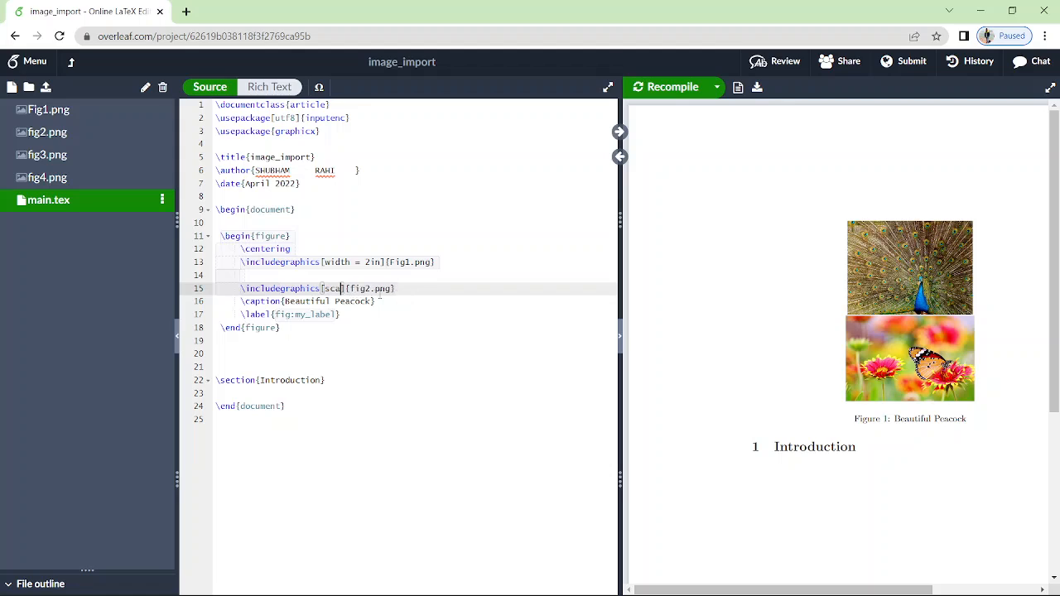
pyautogui.write('width = 2in')
pyautogui.click(672, 87)
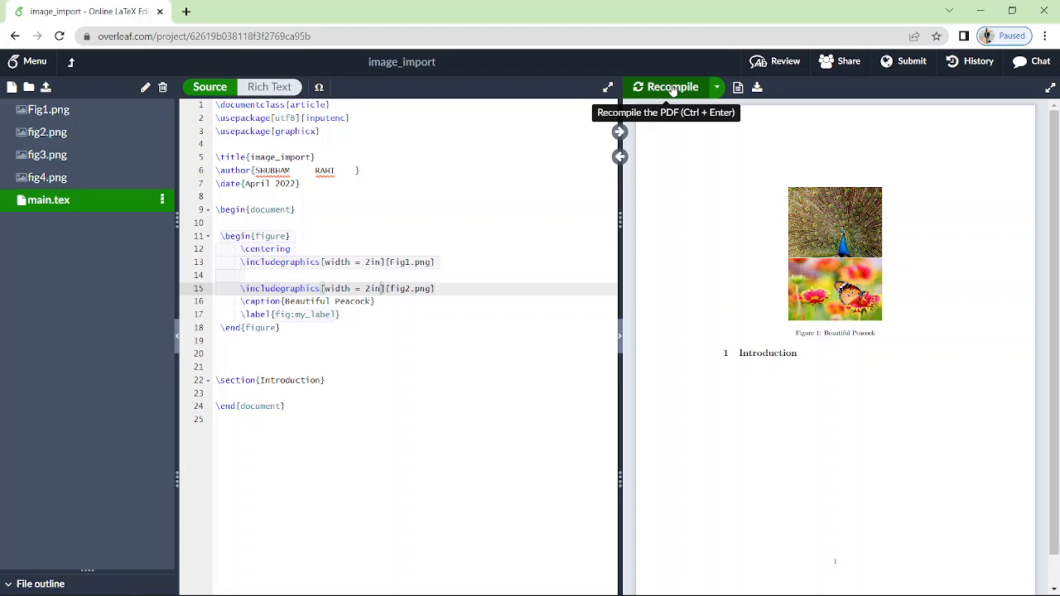
# Step: Remove the blank line between the Fig1.png and fig2.png \includegraphics commands
pyautogui.click(242, 288)
pyautogui.click(239, 288)
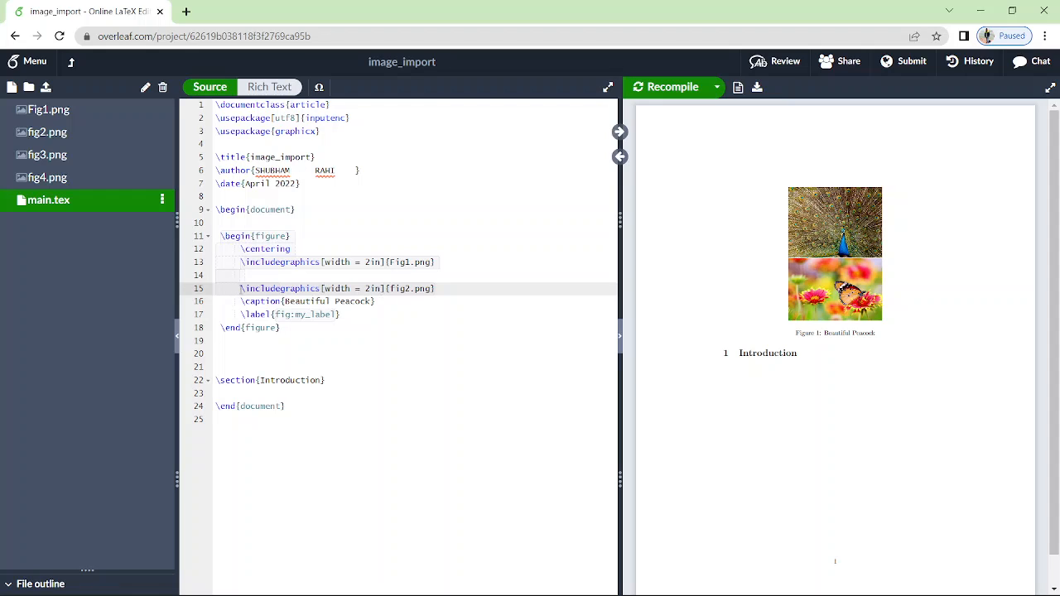
pyautogui.press('BackSpace')
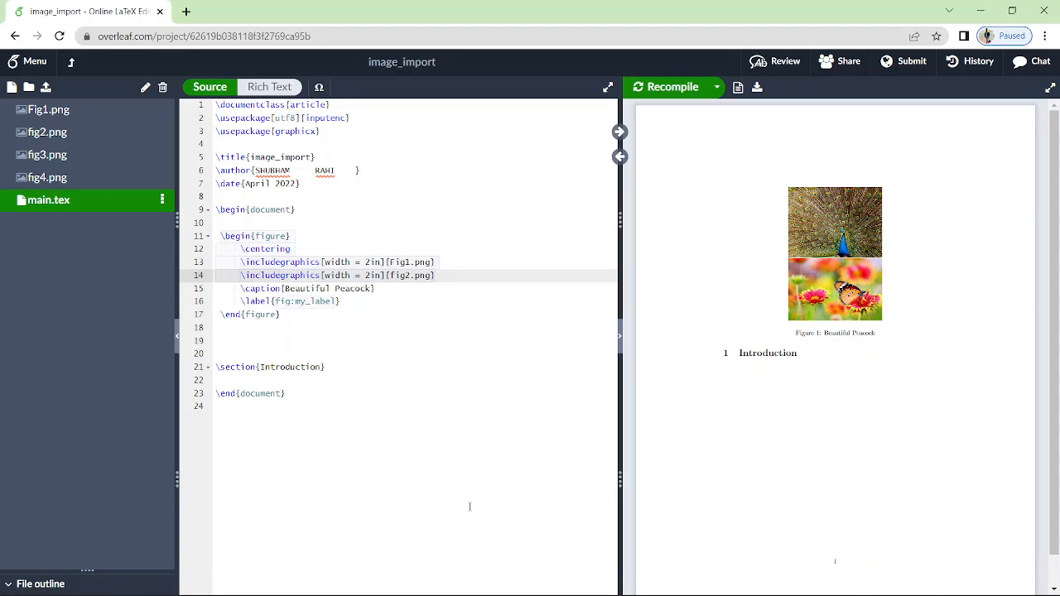
# Step: Add a third \includegraphics command with empty options and image brackets on a new line below the fig2.png line
pyautogui.click(442, 277)
pyautogui.press('Return')
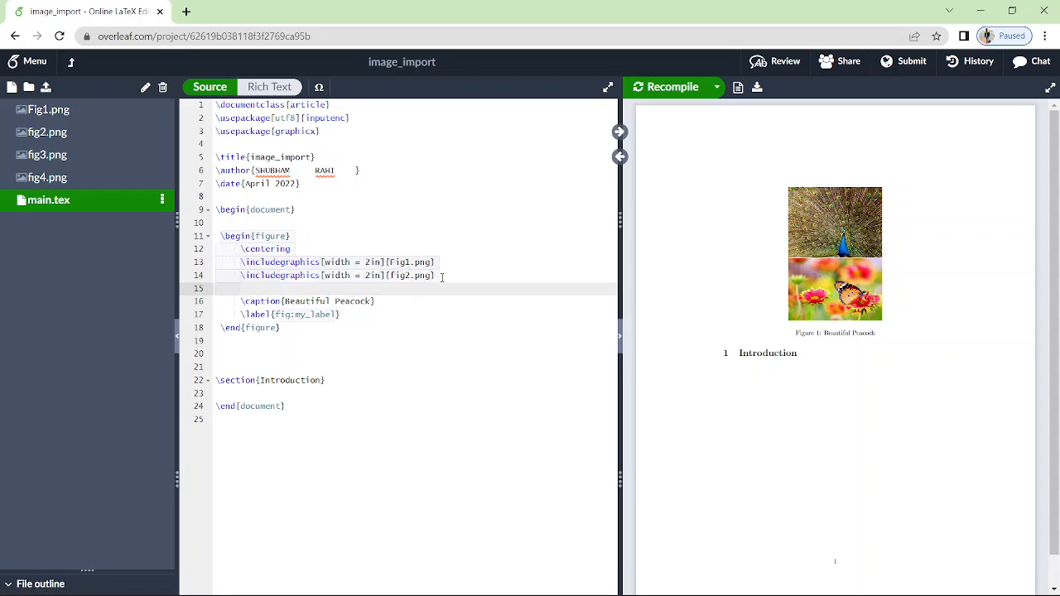
pyautogui.write('in')
pyautogui.press('BackSpace')
pyautogui.press('BackSpace')
pyautogui.write('\\')
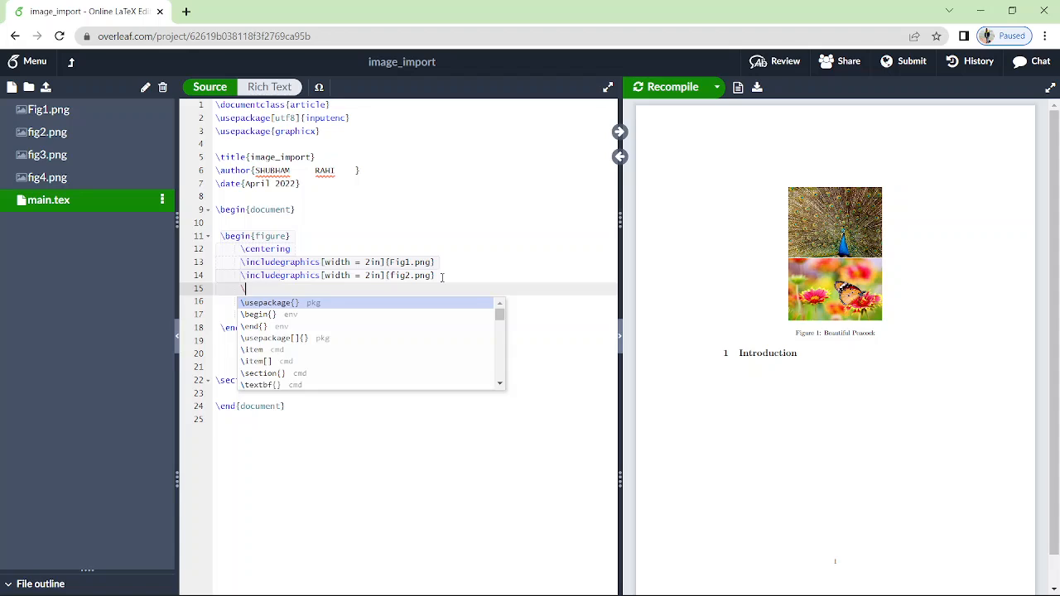
pyautogui.write('in')
pyautogui.press('Return')
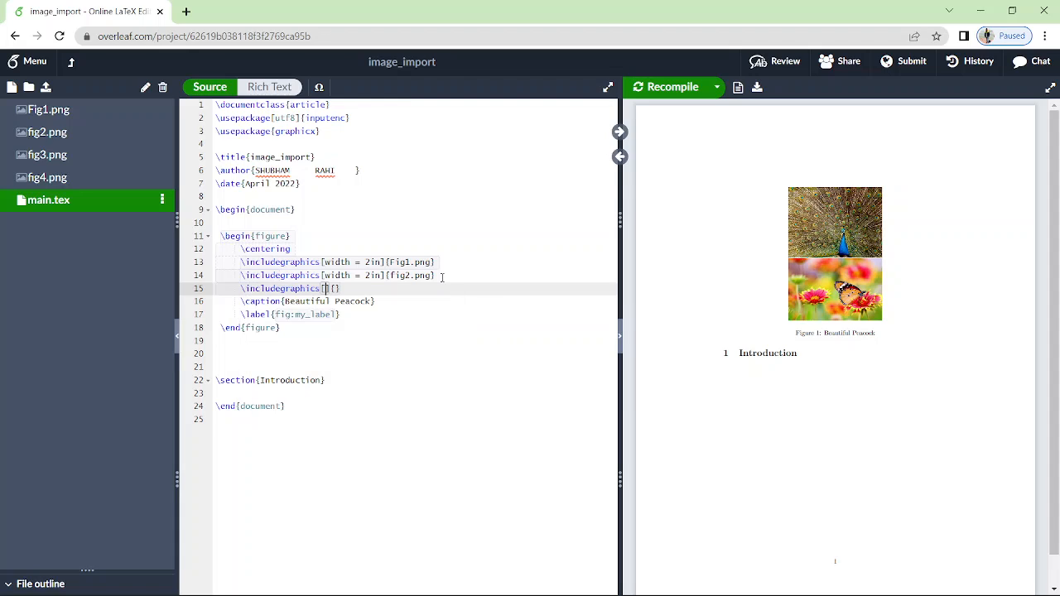
# Step: Give the third \includegraphics command the option "width = 2in" and the image fig3.png
pyautogui.write('width = 2')
pyautogui.press('BackSpace')
pyautogui.write('in')
pyautogui.press('Right')
pyautogui.press('Right')
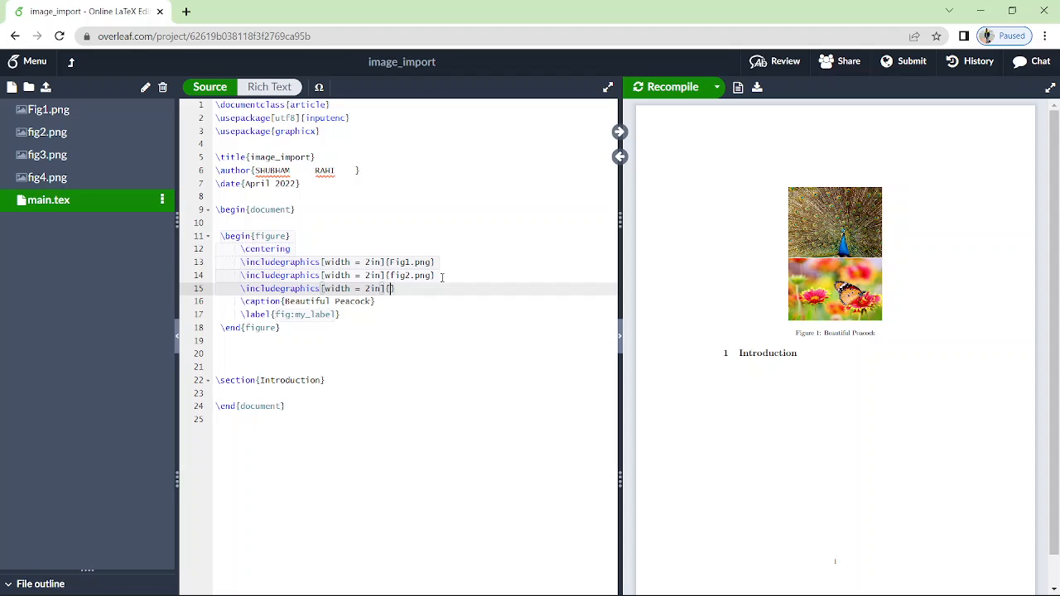
pyautogui.write('fi')
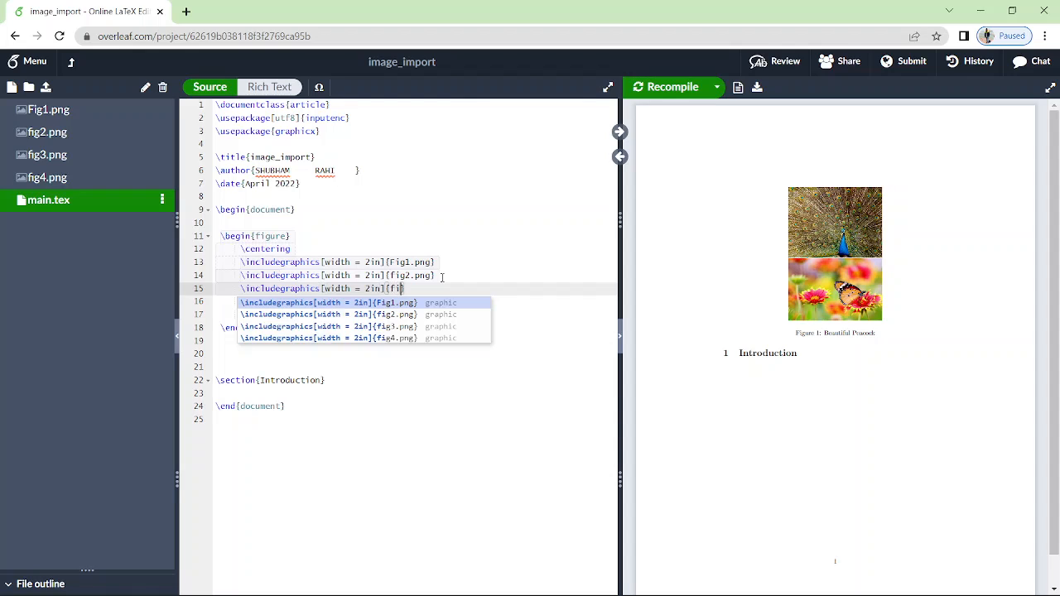
pyautogui.press('Down')
pyautogui.press('Down')
pyautogui.press('Return')
pyautogui.press('Right')
pyautogui.press('Up')
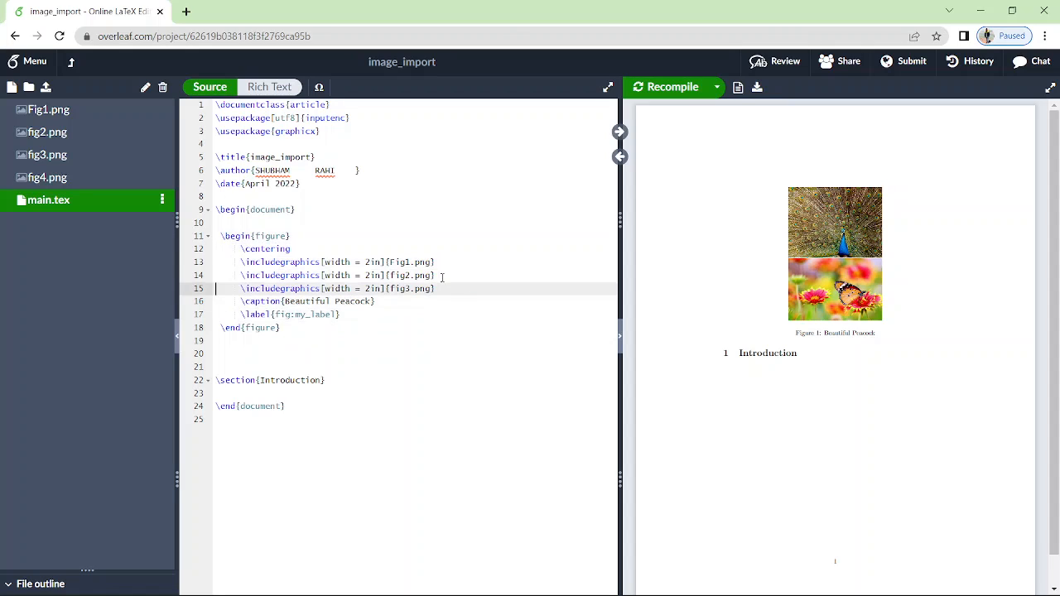
pyautogui.press('Right')
pyautogui.press('Right')
pyautogui.press('Right')
pyautogui.press('Right')
pyautogui.press('Right')
pyautogui.press('Right')
pyautogui.press('Right')
pyautogui.press('Right')
pyautogui.press('Right')
pyautogui.press('Right')
pyautogui.press('Right')
pyautogui.press('Right')
pyautogui.press('Right')
pyautogui.press('Right')
pyautogui.press('Right')
pyautogui.press('Right')
pyautogui.press('Right')
pyautogui.press('Right')
pyautogui.press('Right')
pyautogui.press('Right')
pyautogui.write('\\usepackage')
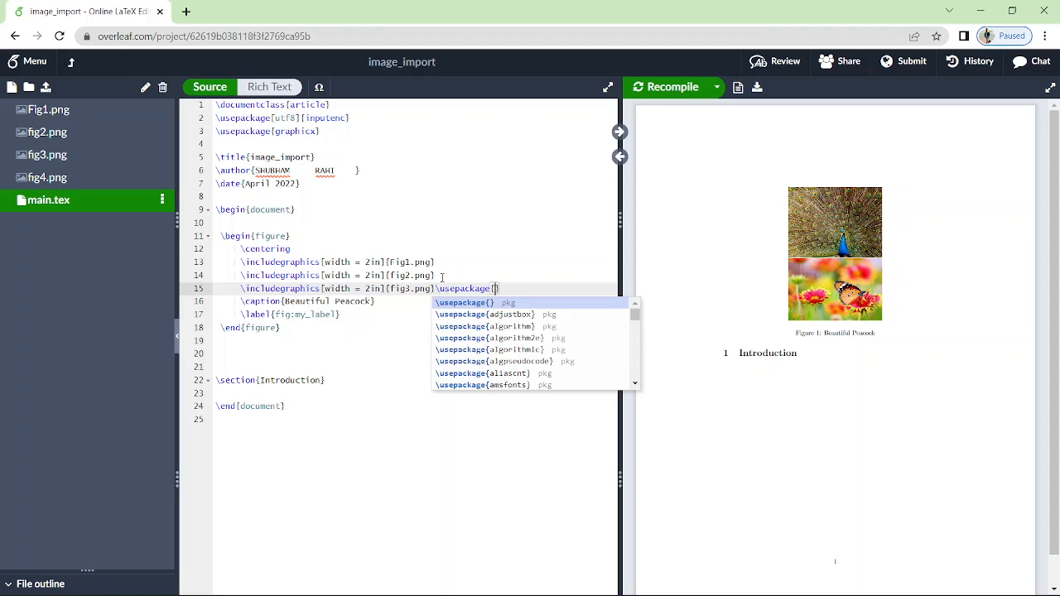
pyautogui.press('BackSpace')
pyautogui.press('BackSpace')
pyautogui.press('BackSpace')
pyautogui.press('BackSpace')
pyautogui.press('BackSpace')
pyautogui.press('BackSpace')
pyautogui.press('BackSpace')
pyautogui.press('BackSpace')
pyautogui.press('BackSpace')
pyautogui.press('BackSpace')
pyautogui.press('BackSpace')
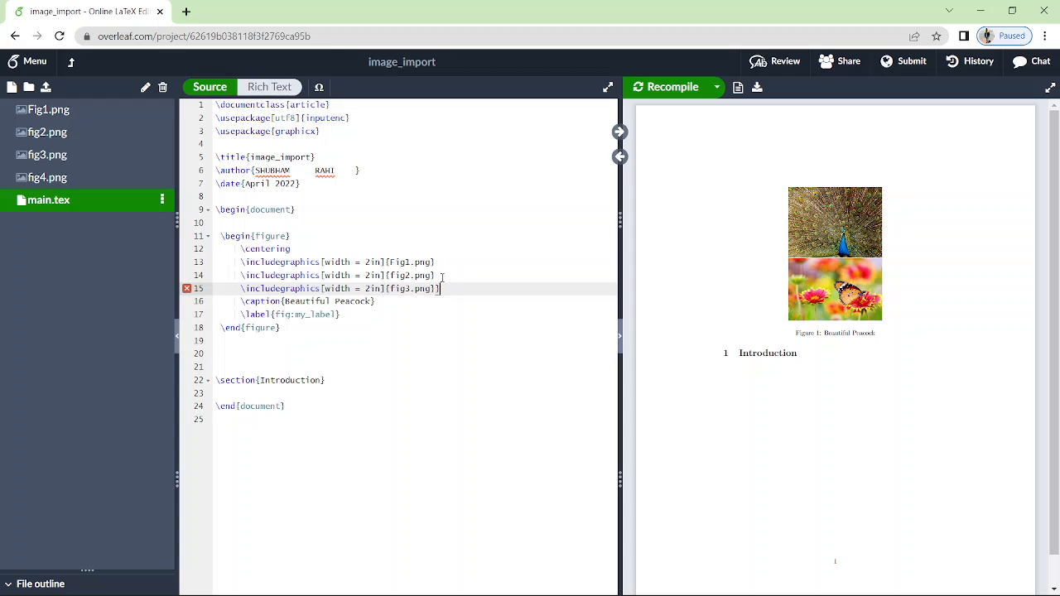
pyautogui.press('Return')
pyautogui.press('BackSpace')
pyautogui.press('BackSpace')
pyautogui.press('BackSpace')
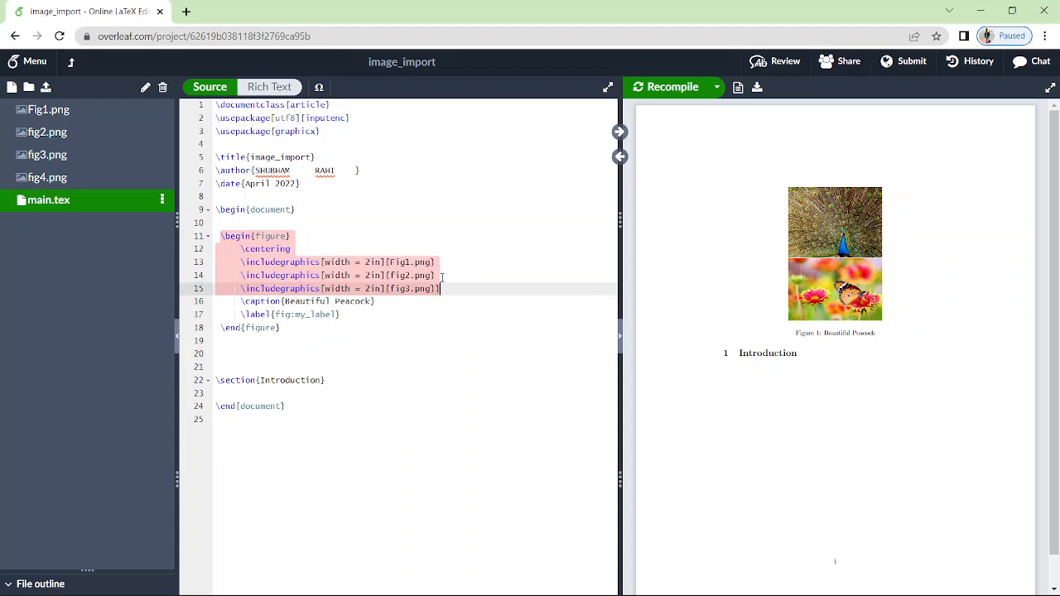
# Step: Add a fourth \includegraphics command with the option "width = 2in" on a new line below the fig3.png line
pyautogui.press('Return')
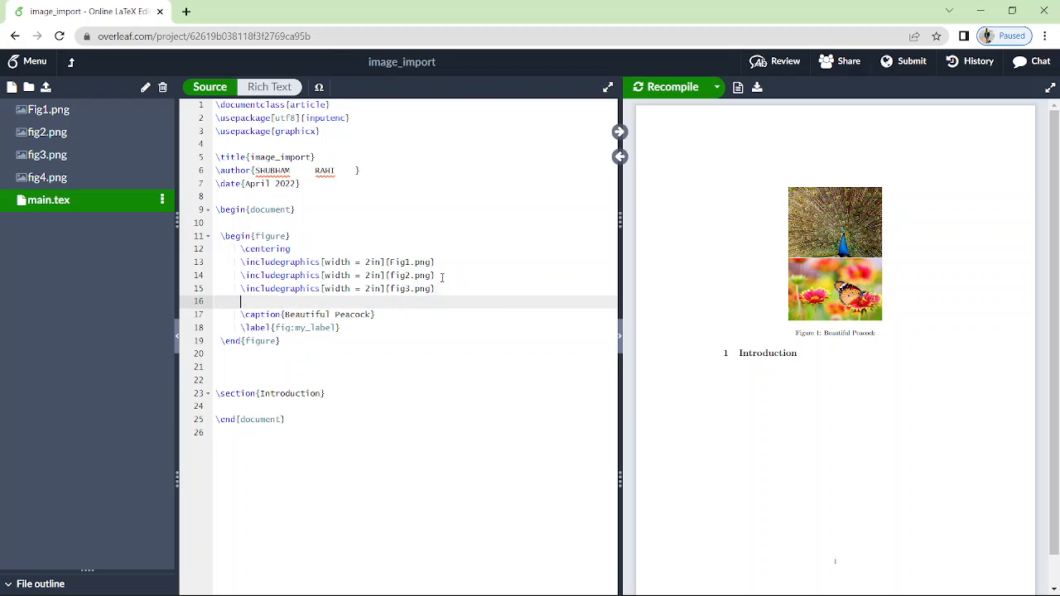
pyautogui.write('\\in')
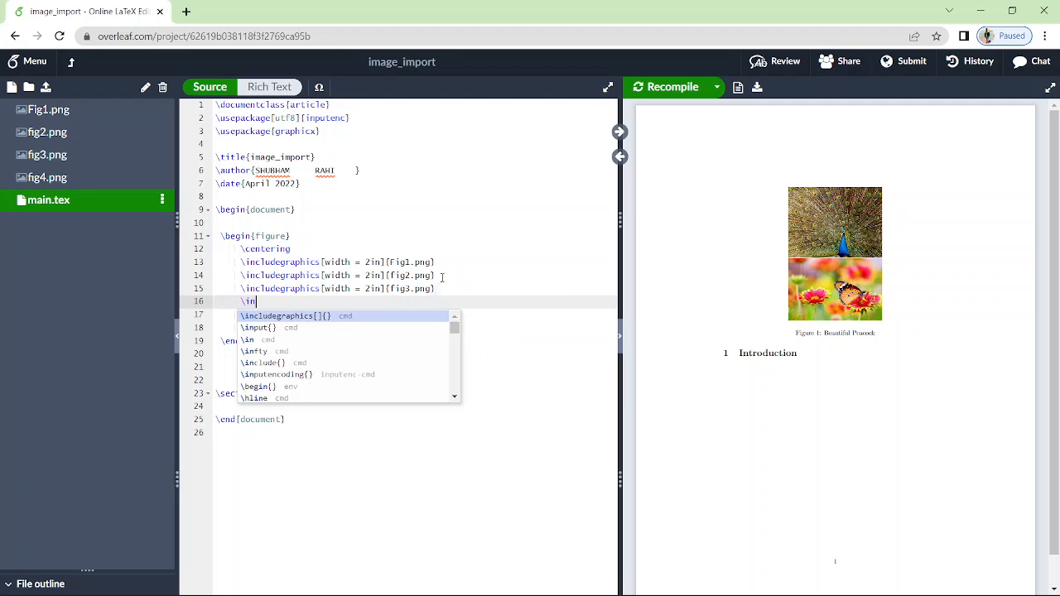
pyautogui.press('Return')
pyautogui.write('width ')
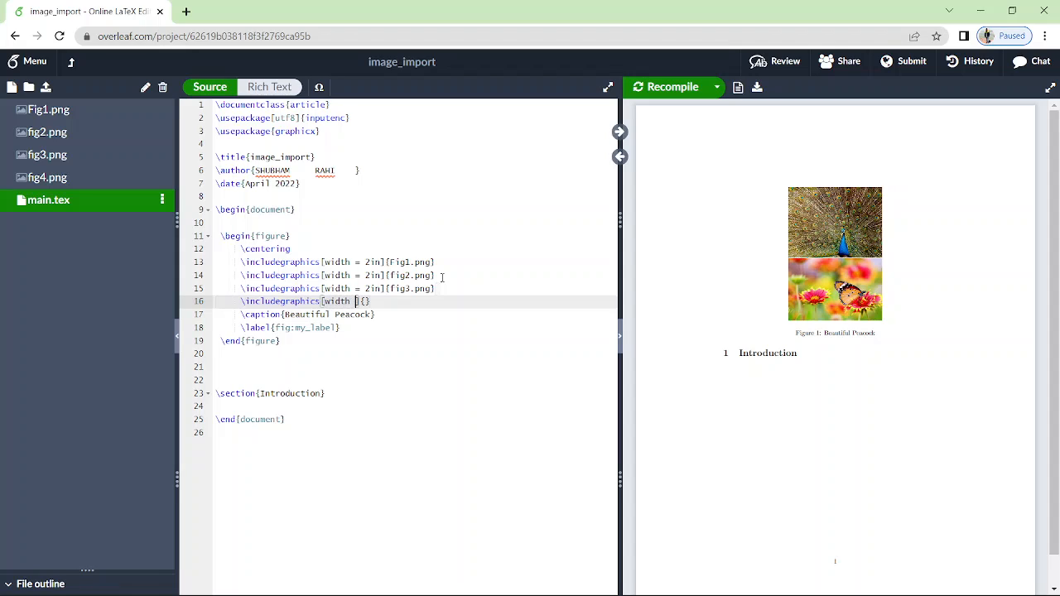
pyautogui.write('= 2in')
# Step: Set fig4.png as the image of the fourth \includegraphics command and recompile the document
pyautogui.press('Right')
pyautogui.press('Right')
pyautogui.write('fig')
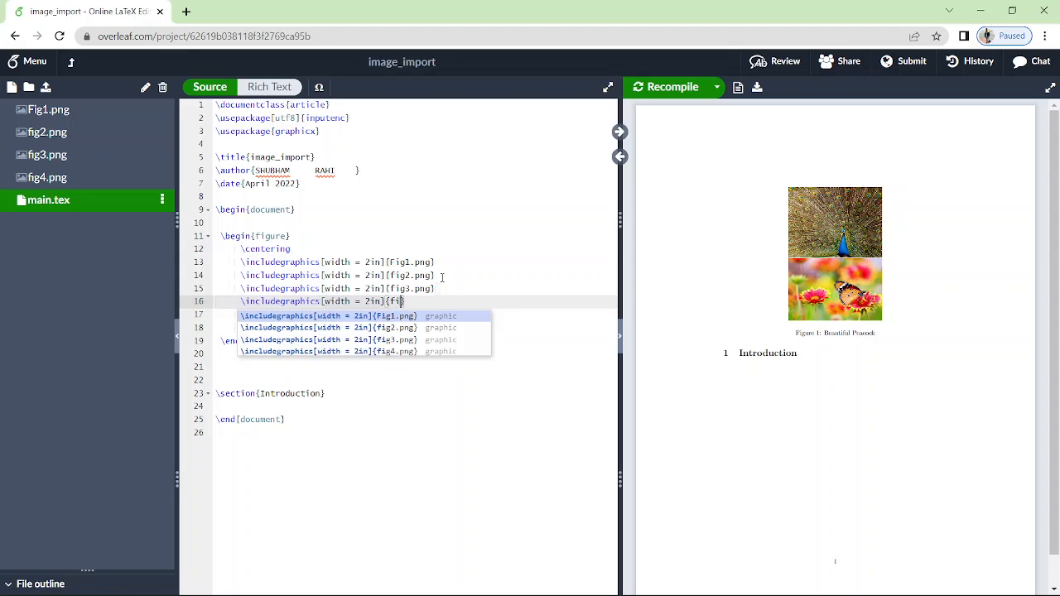
pyautogui.press('Down')
pyautogui.press('Down')
pyautogui.press('Down')
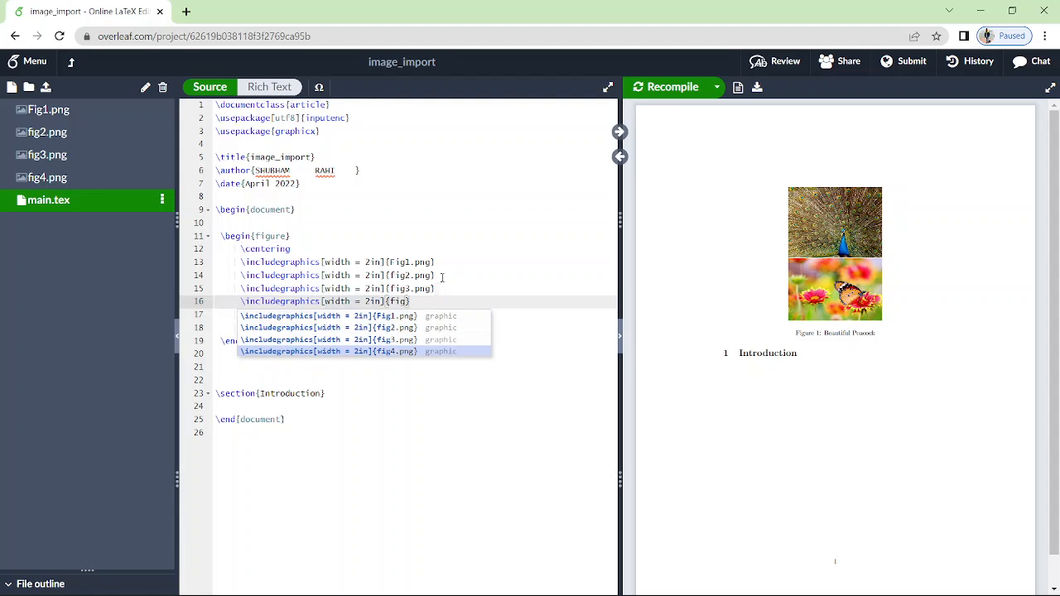
pyautogui.press('Return')
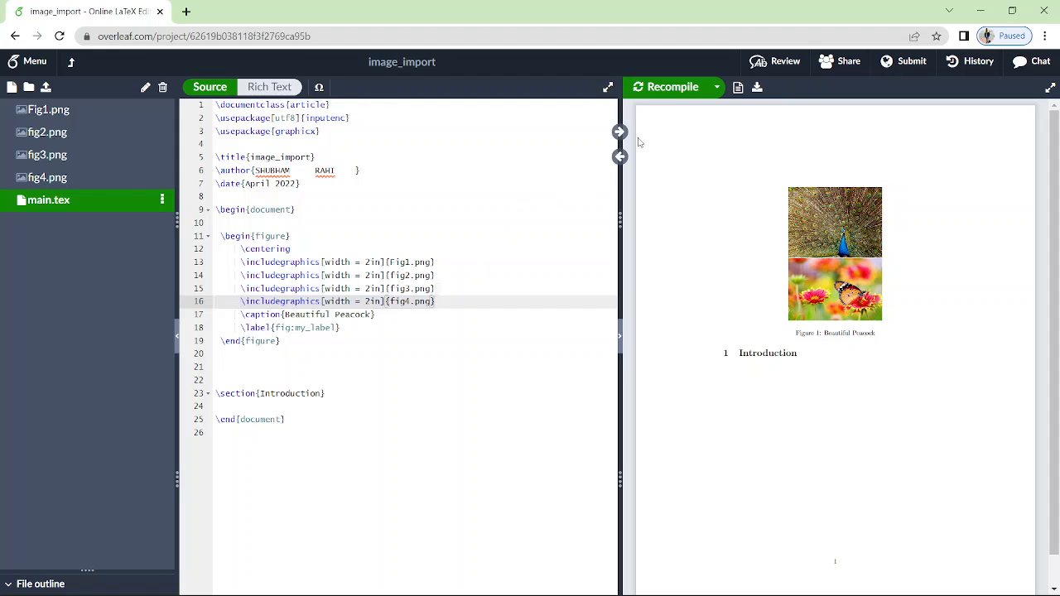
pyautogui.click(665, 88)
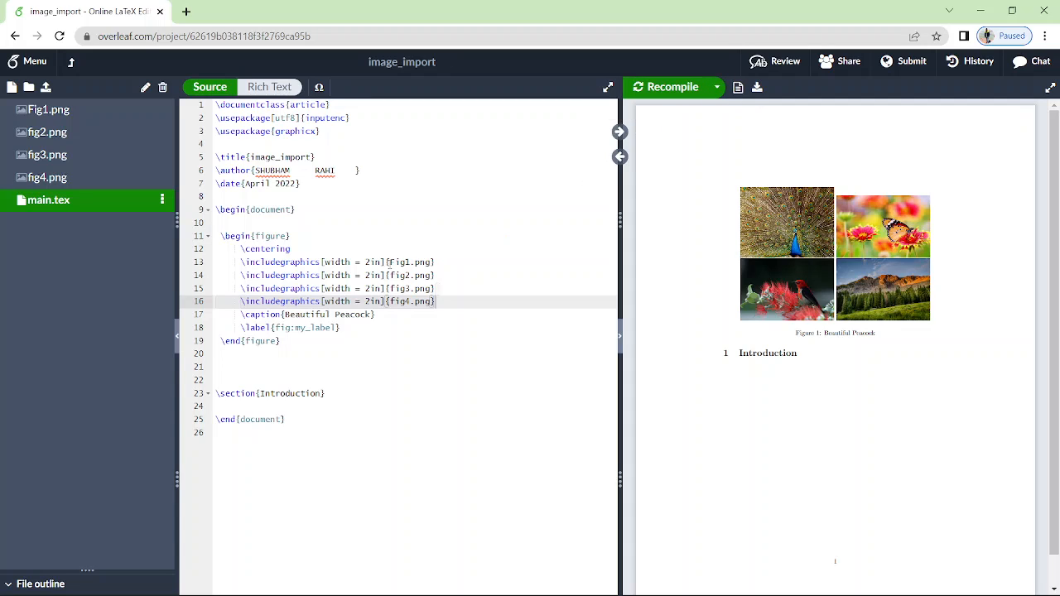
# Step: Insert two blank lines between the fig2.png and fig3.png \includegraphics commands, recompiling the document after each one
pyautogui.click(441, 275)
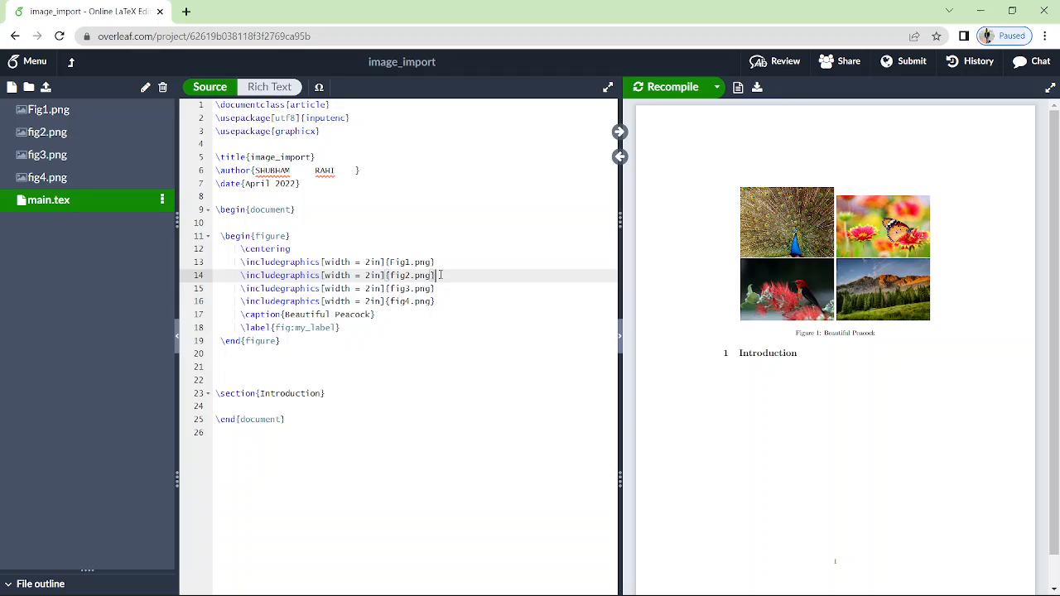
pyautogui.press('Return')
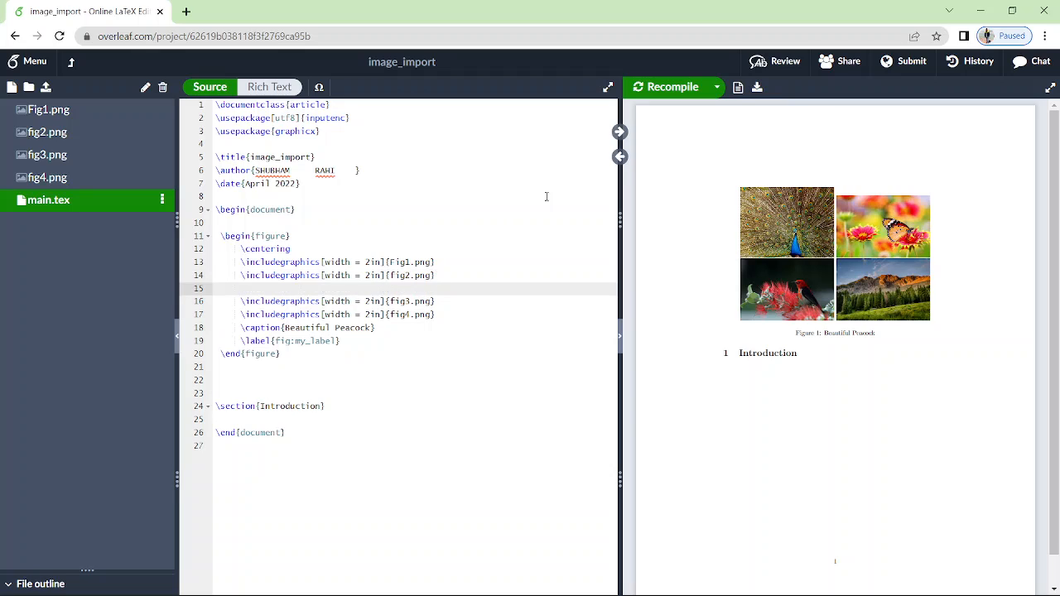
pyautogui.click(651, 88)
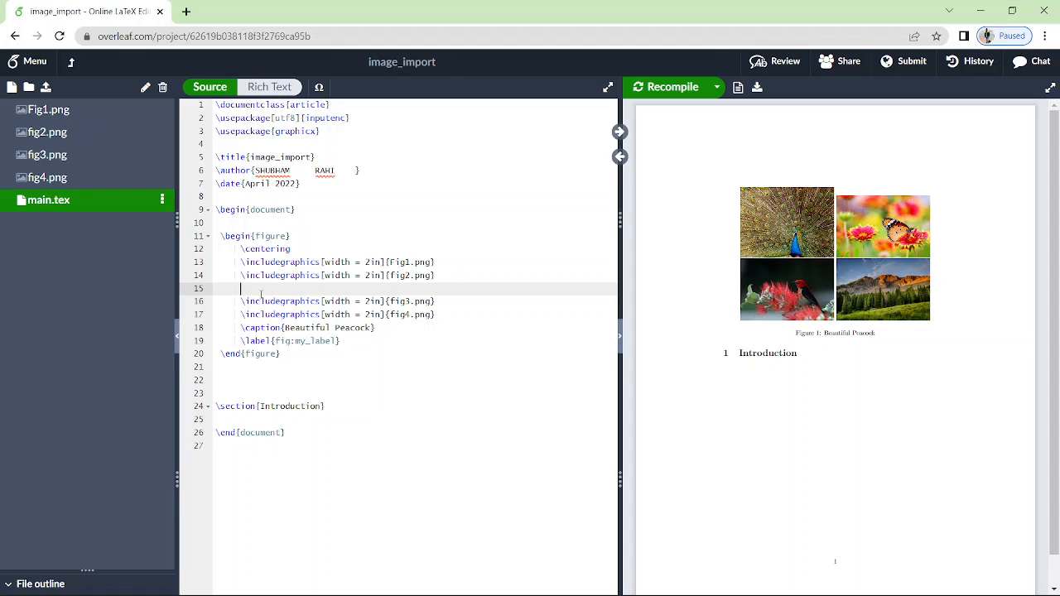
pyautogui.press('Return')
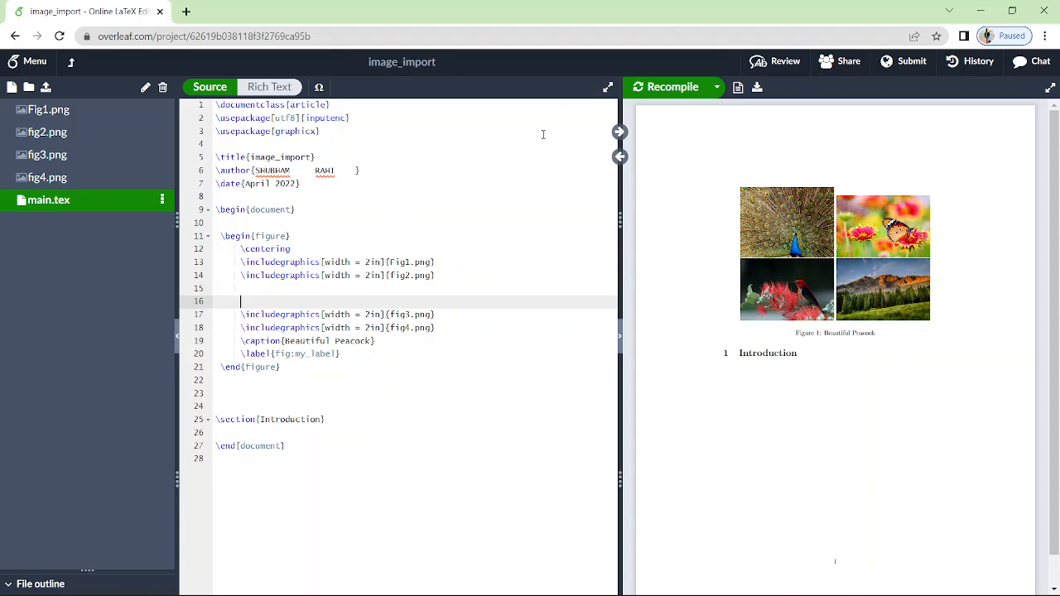
pyautogui.click(672, 90)
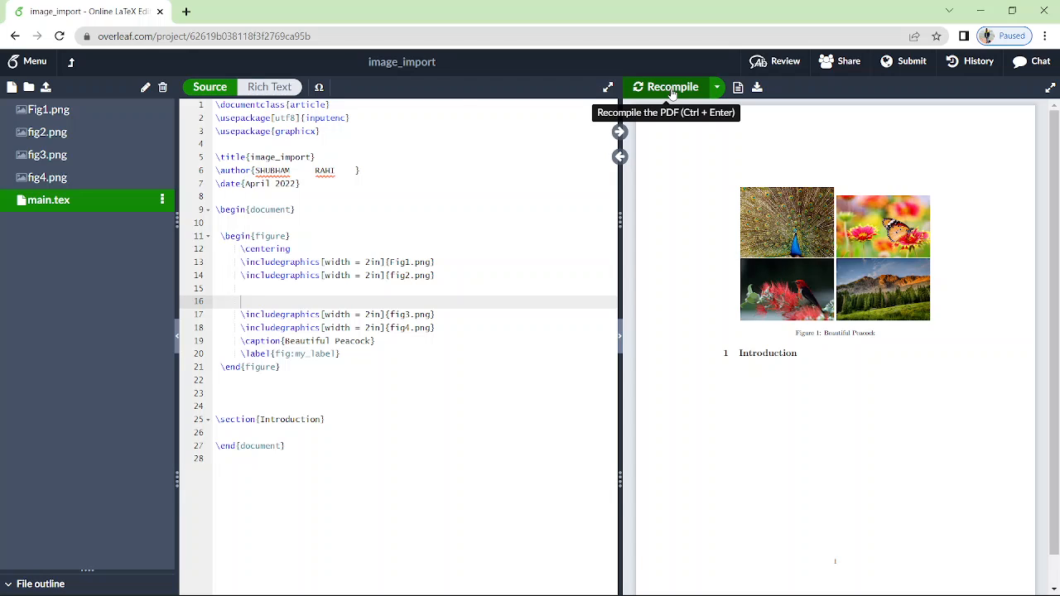
# Step: Switch to Latex_notes.pdf in Adobe Acrobat Reader and read the handwritten notes on the figure and subfigure environments
pyautogui.moveTo(658, 582)
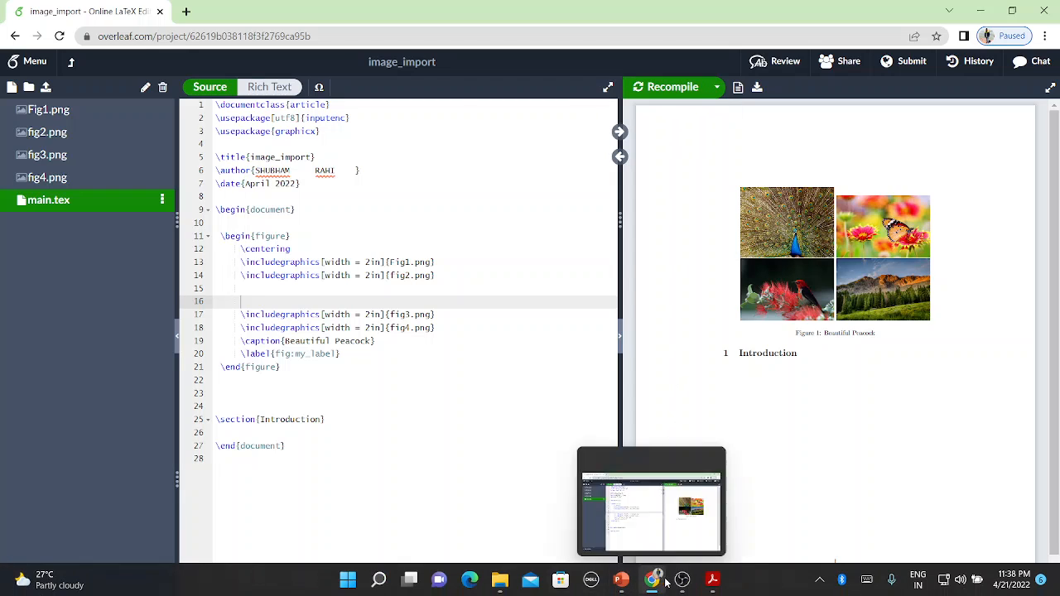
pyautogui.click(712, 579)
pyautogui.scroll(5, 392, 401)
pyautogui.scroll(-5, 392, 401)
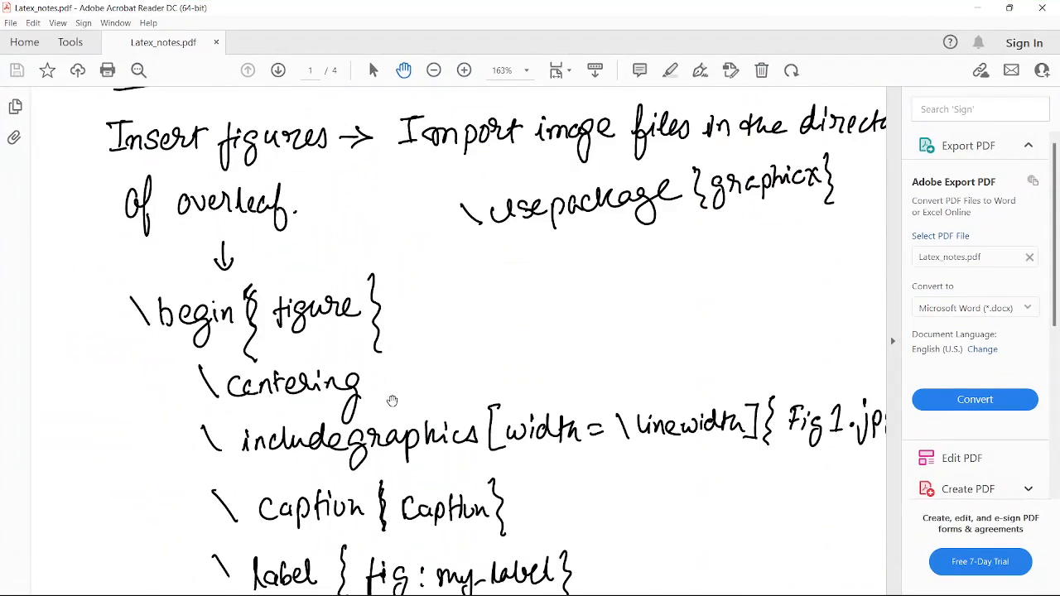
pyautogui.scroll(-5, 393, 401)
pyautogui.scroll(-1, 392, 401)
pyautogui.scroll(-2, 392, 401)
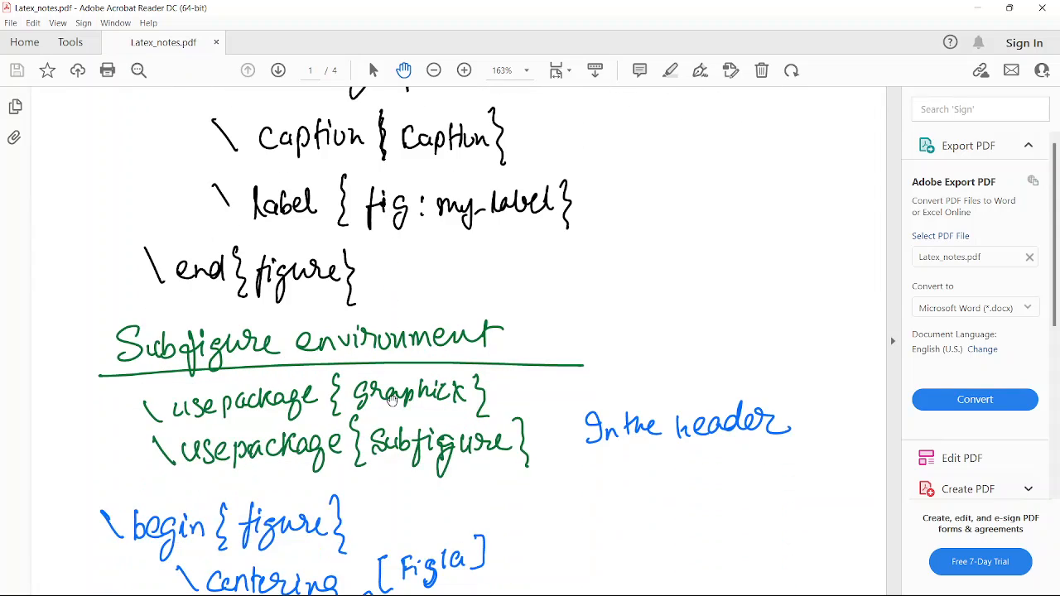
pyautogui.scroll(-3, 392, 401)
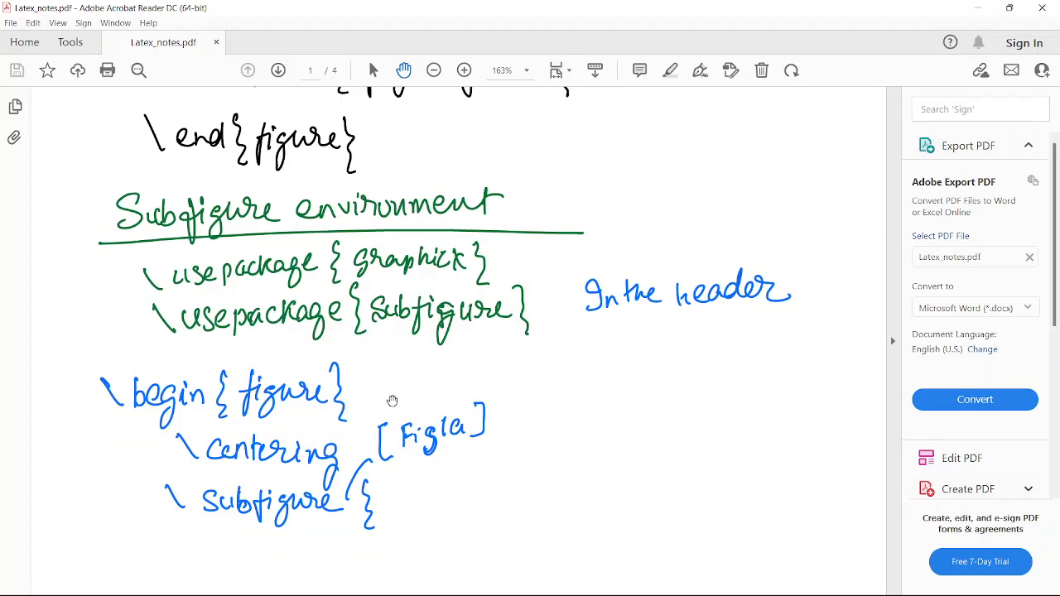
pyautogui.scroll(-3, 392, 400)
pyautogui.scroll(-8, 392, 401)
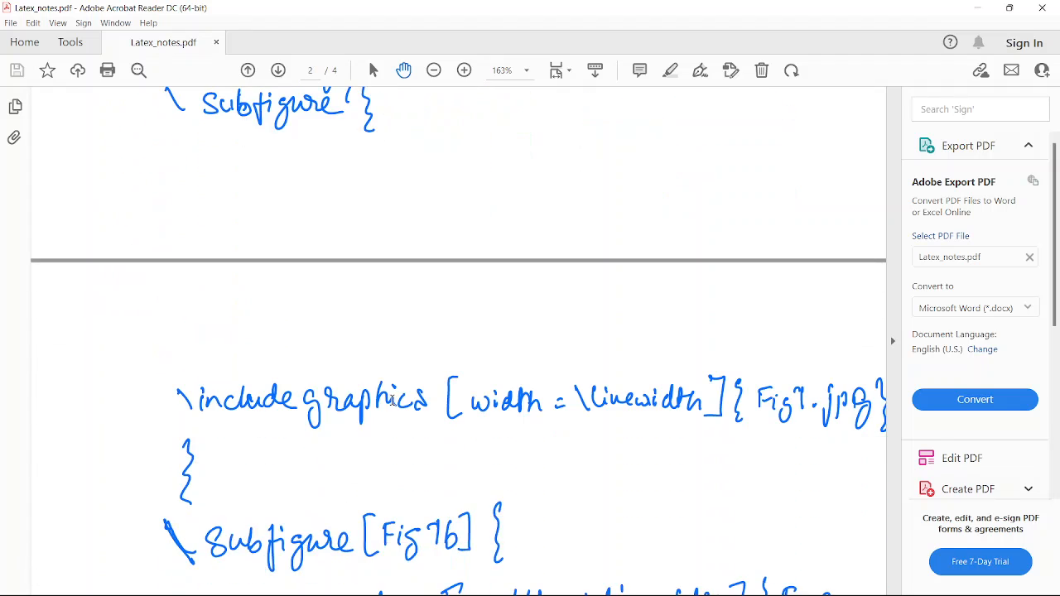
pyautogui.scroll(6, 392, 400)
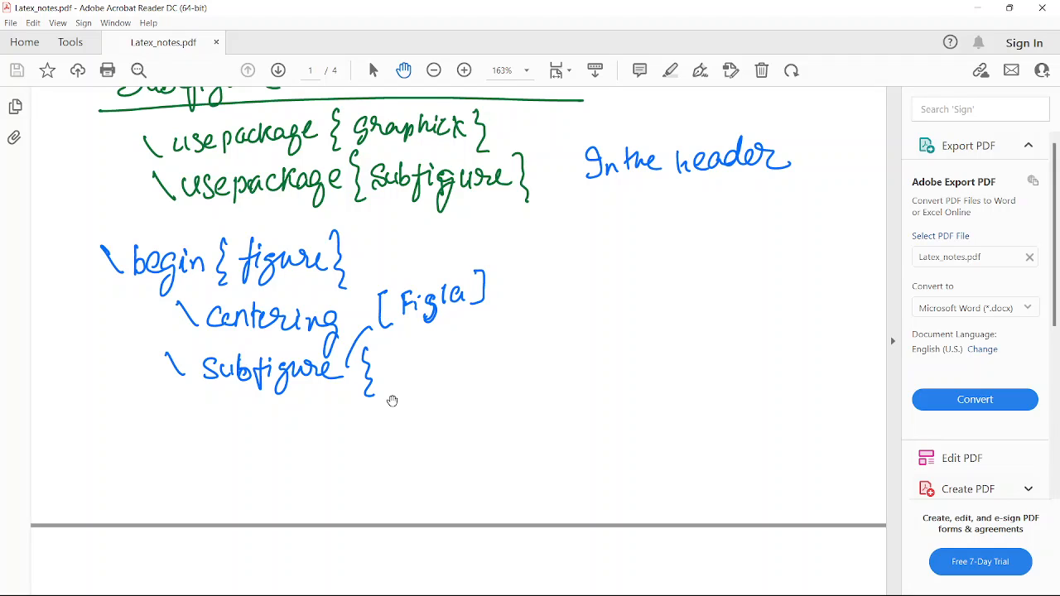
pyautogui.scroll(-5, 393, 401)
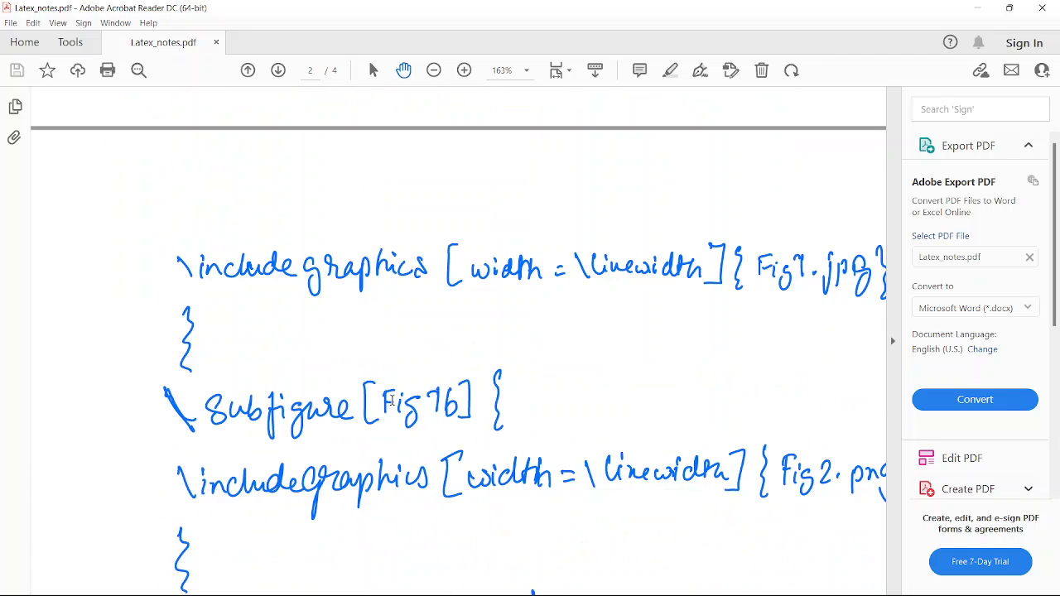
# Step: Show the notes in full screen and review the subfigure, caption and figure-import sections back to the first page's heading
pyautogui.hotkey('ctrl', 'l')
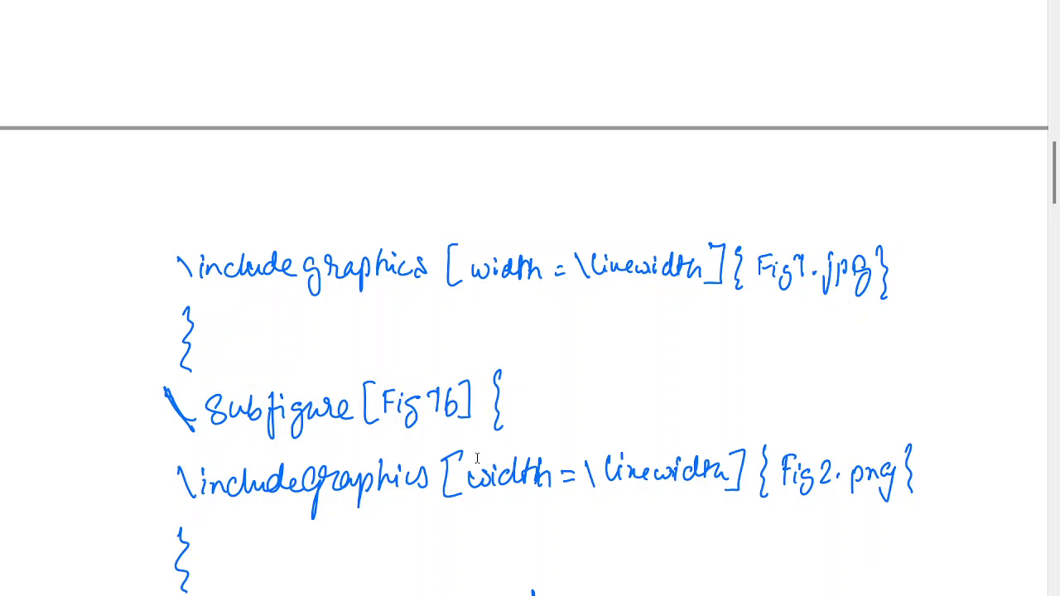
pyautogui.scroll(-5, 477, 458)
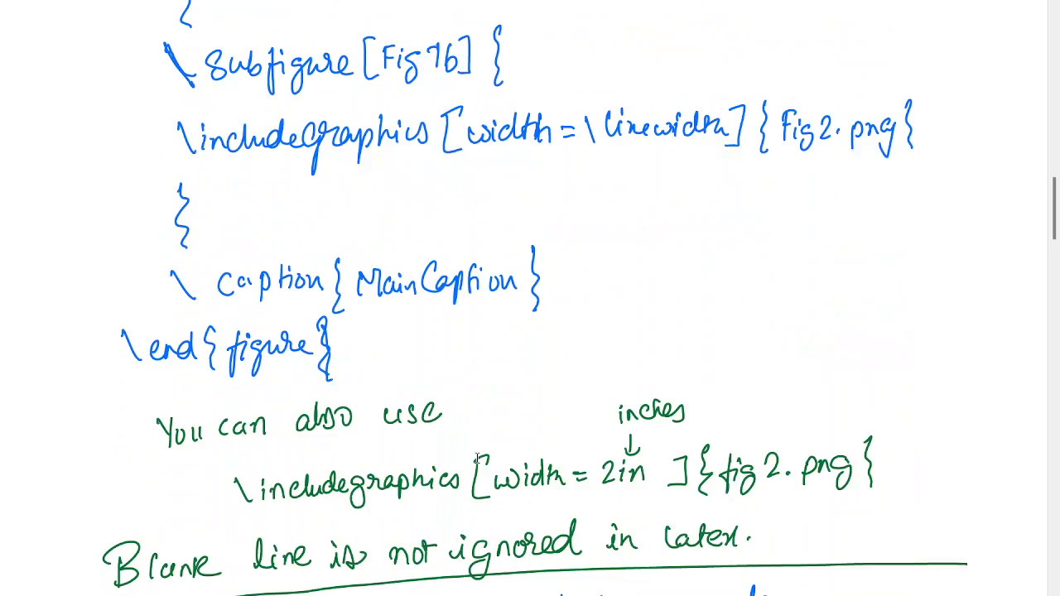
pyautogui.scroll(15, 477, 458)
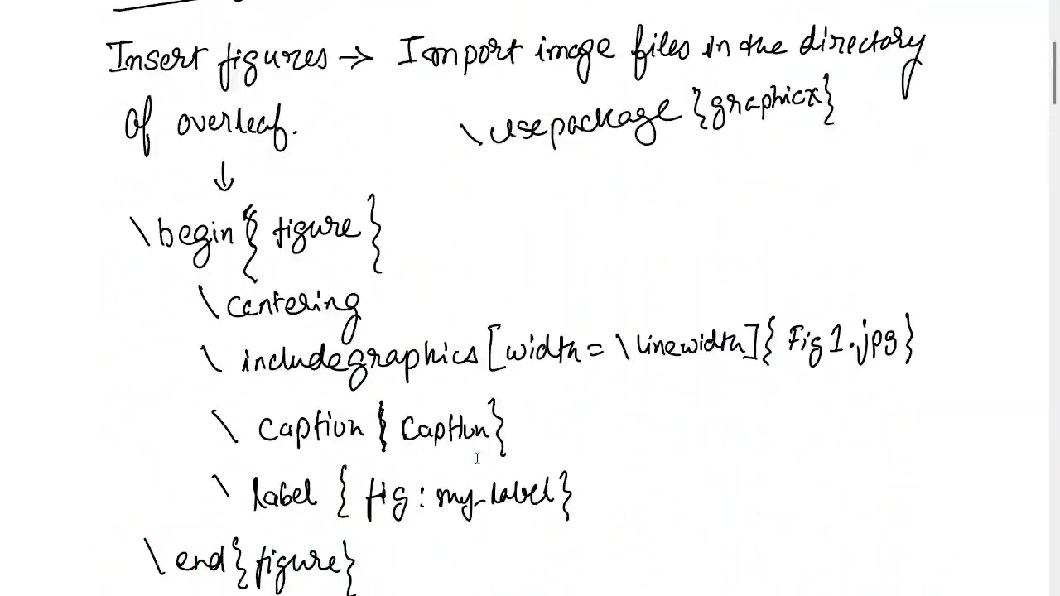
pyautogui.scroll(4, 477, 458)
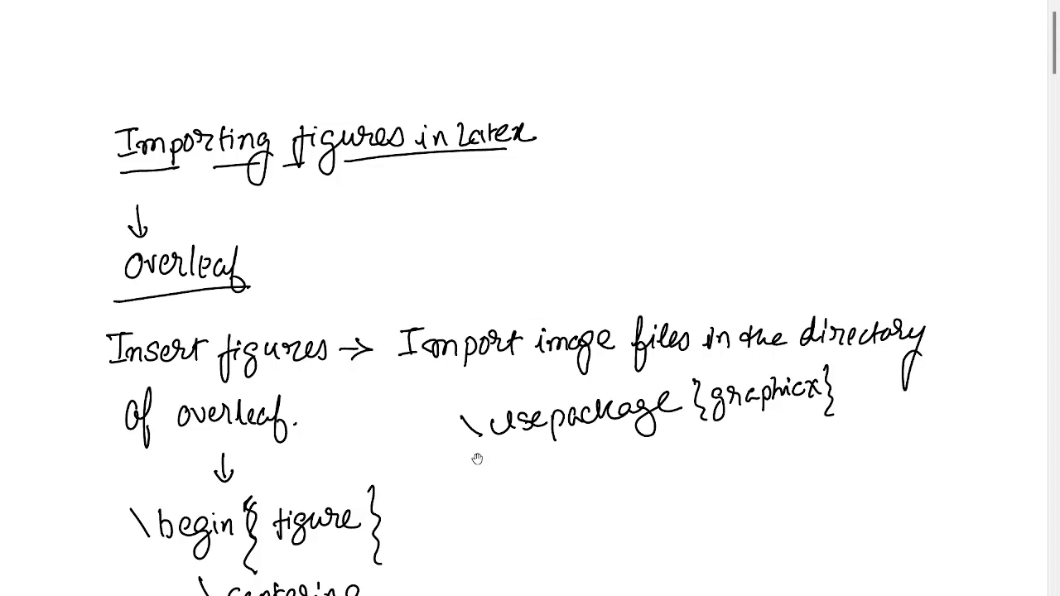
# Step: Return to the Overleaf project and add an empty \usepackage{} command on a new line below \usepackage{graphicx}
pyautogui.hotkey('alt', 'Tab')
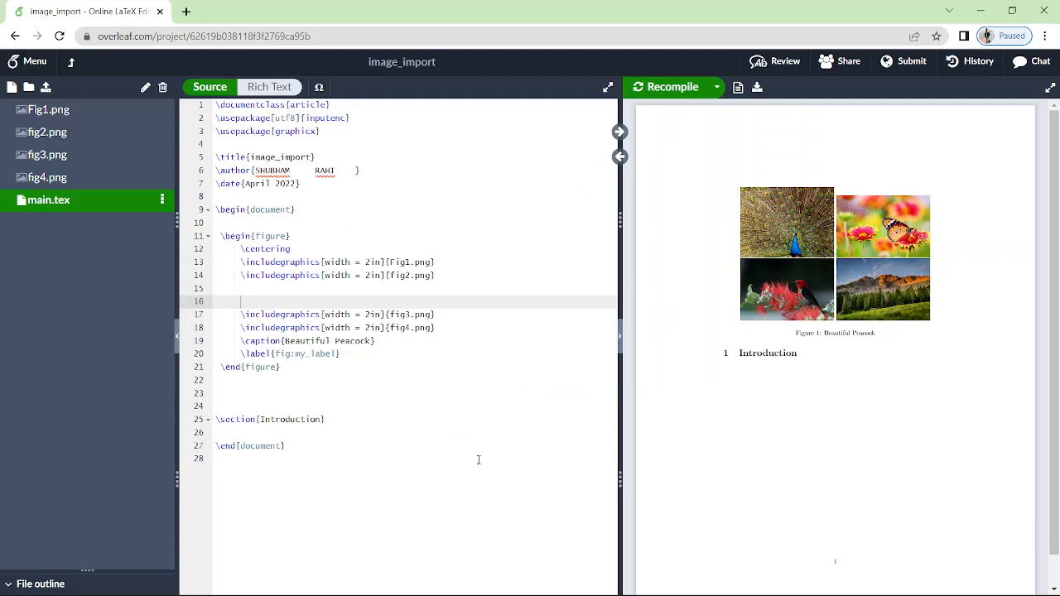
pyautogui.click(328, 132)
pyautogui.press('Return')
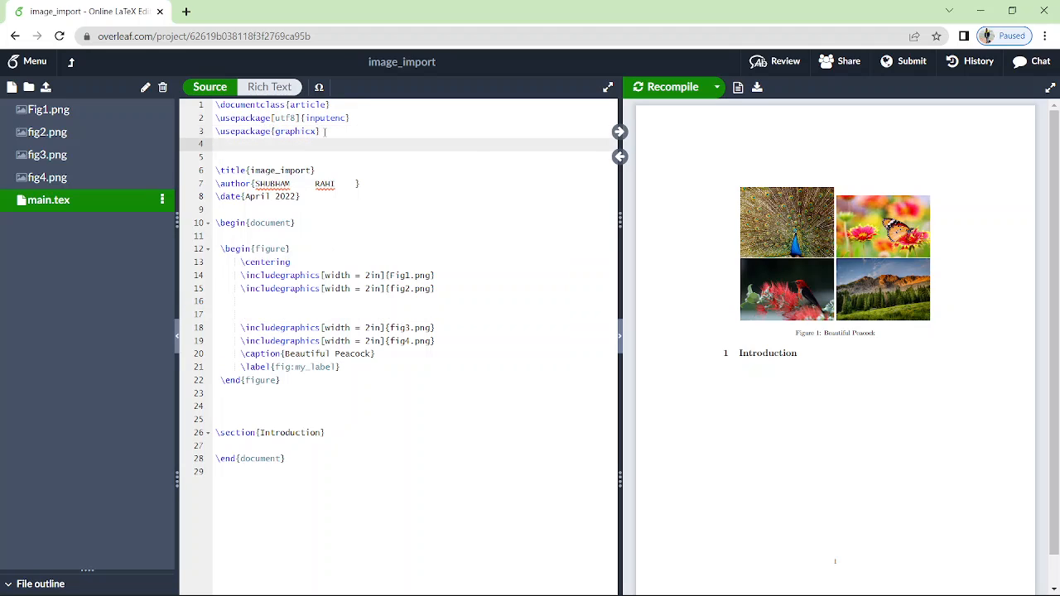
pyautogui.write('\\use')
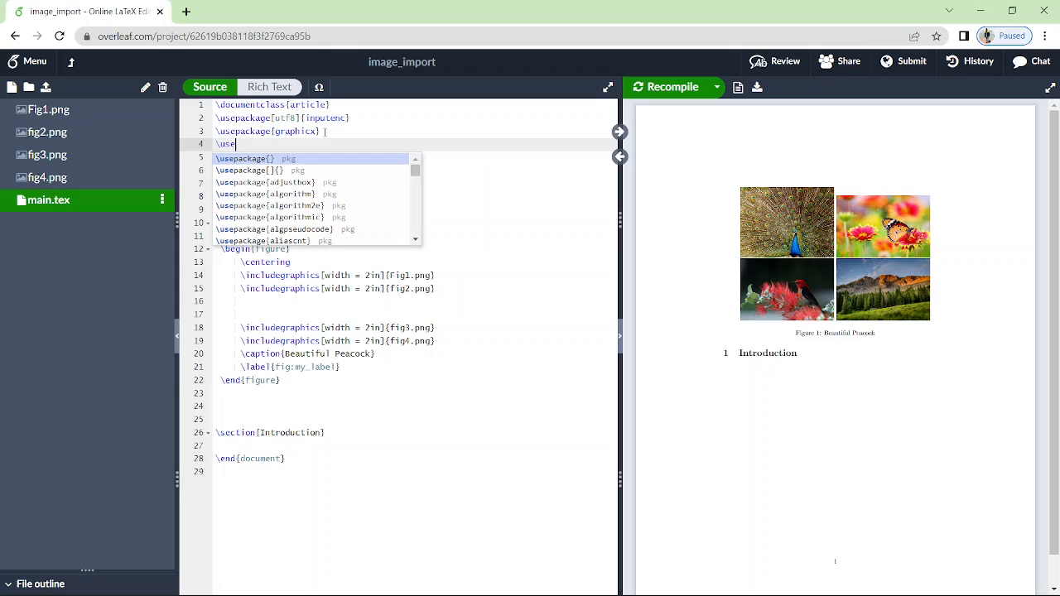
pyautogui.write('p')
pyautogui.press('Escape')
pyautogui.press('Down')
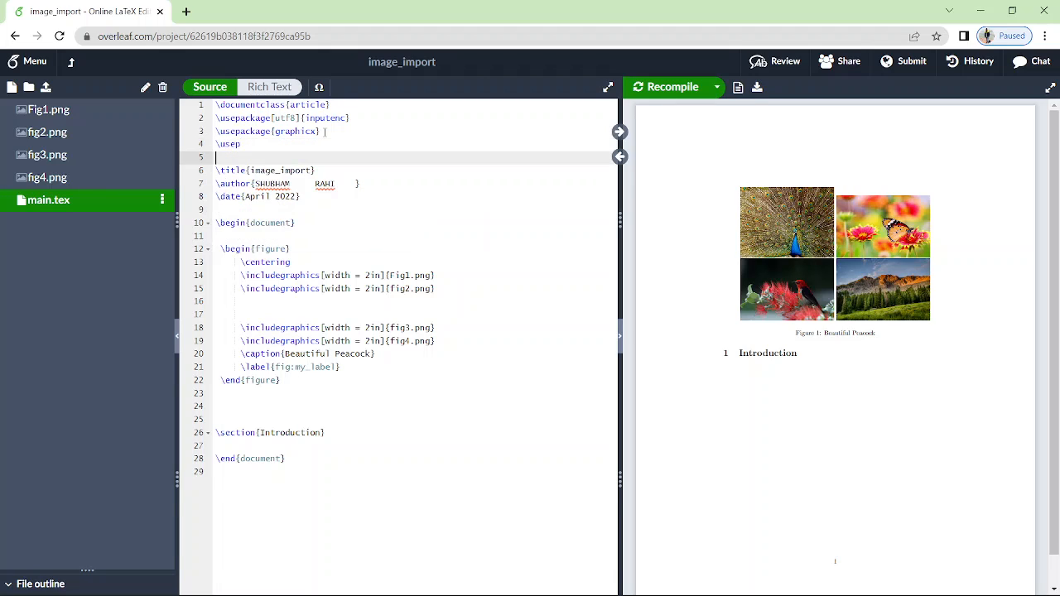
pyautogui.press('BackSpace')
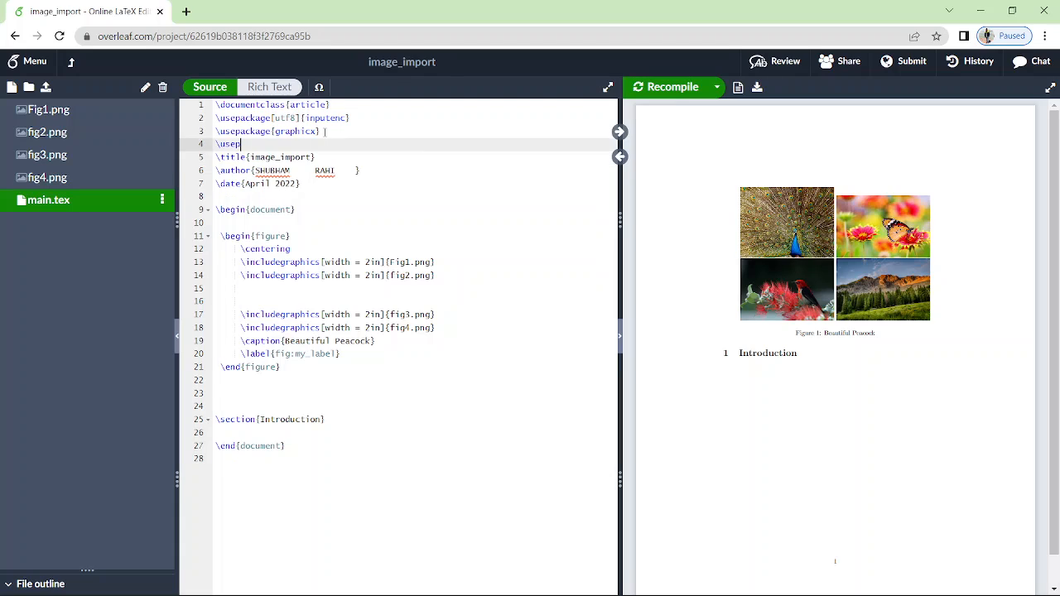
pyautogui.write('ac')
pyautogui.press('Return')
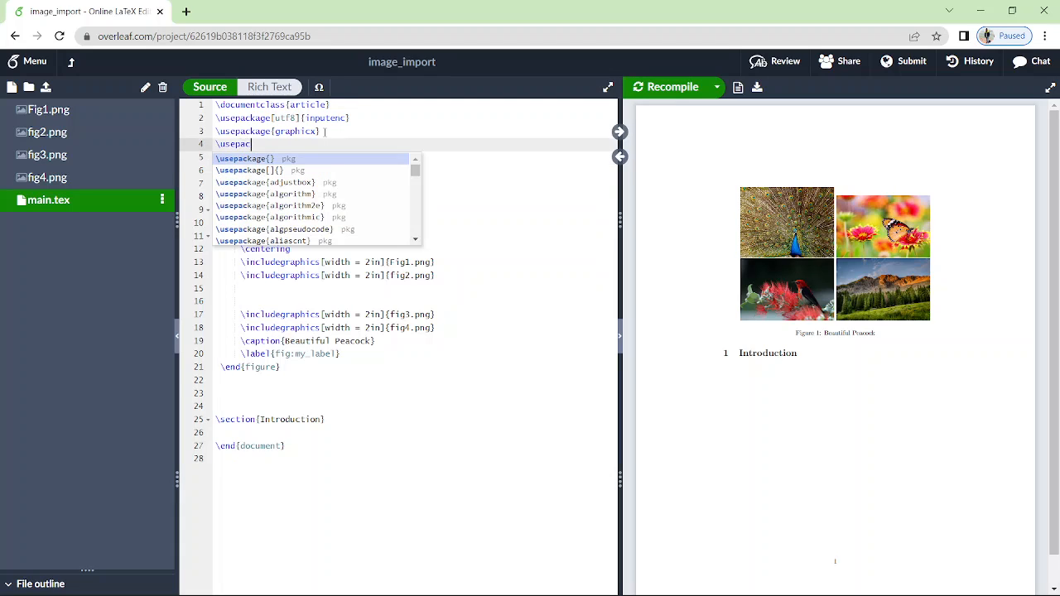
# Step: Complete the new \usepackage command with the subfigure package and leave a blank line before \title
pyautogui.write('sub')
pyautogui.press('Down')
pyautogui.press('Down')
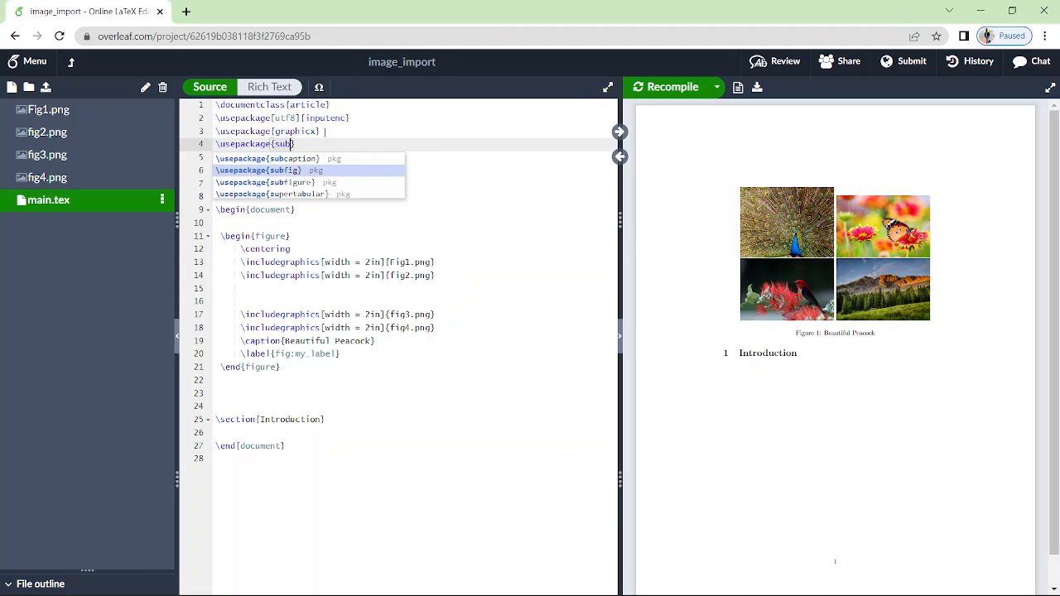
pyautogui.press('Return')
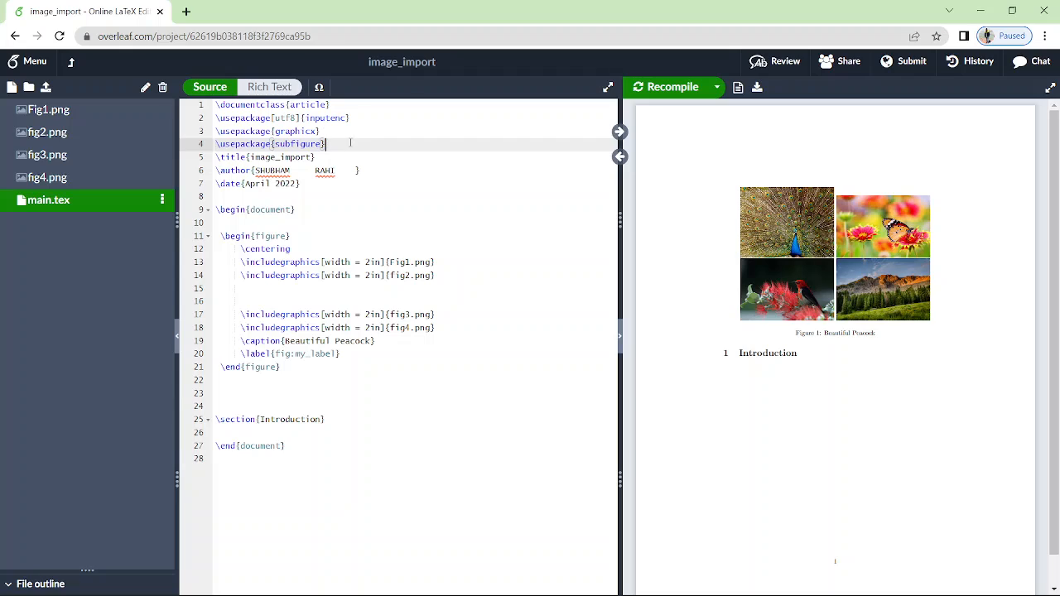
pyautogui.press('Return')
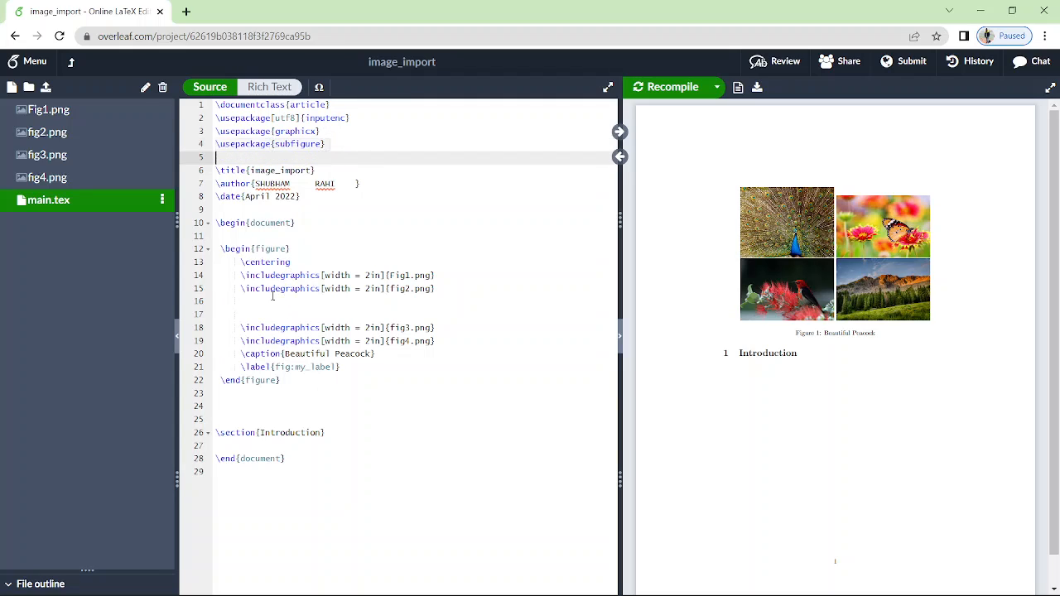
# Step: Replace the four \includegraphics lines between \centering and \caption in the figure environment with a \subfigure command
pyautogui.click(442, 343)
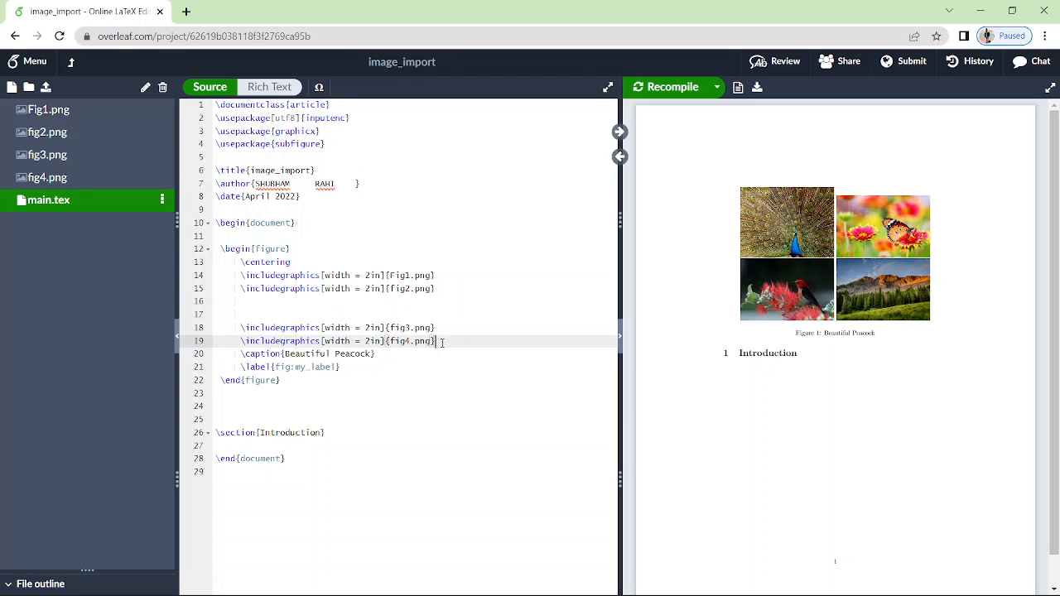
pyautogui.press('BackSpace')
pyautogui.press('BackSpace')
pyautogui.press('BackSpace')
pyautogui.press('BackSpace')
pyautogui.press('BackSpace')
pyautogui.press('BackSpace')
pyautogui.press('BackSpace')
pyautogui.press('BackSpace')
pyautogui.press('BackSpace')
pyautogui.press('BackSpace')
pyautogui.press('BackSpace')
pyautogui.press('BackSpace')
pyautogui.press('BackSpace')
pyautogui.press('BackSpace')
pyautogui.press('BackSpace')
pyautogui.press('BackSpace')
pyautogui.press('BackSpace')
pyautogui.press('BackSpace')
pyautogui.press('BackSpace')
pyautogui.press('BackSpace')
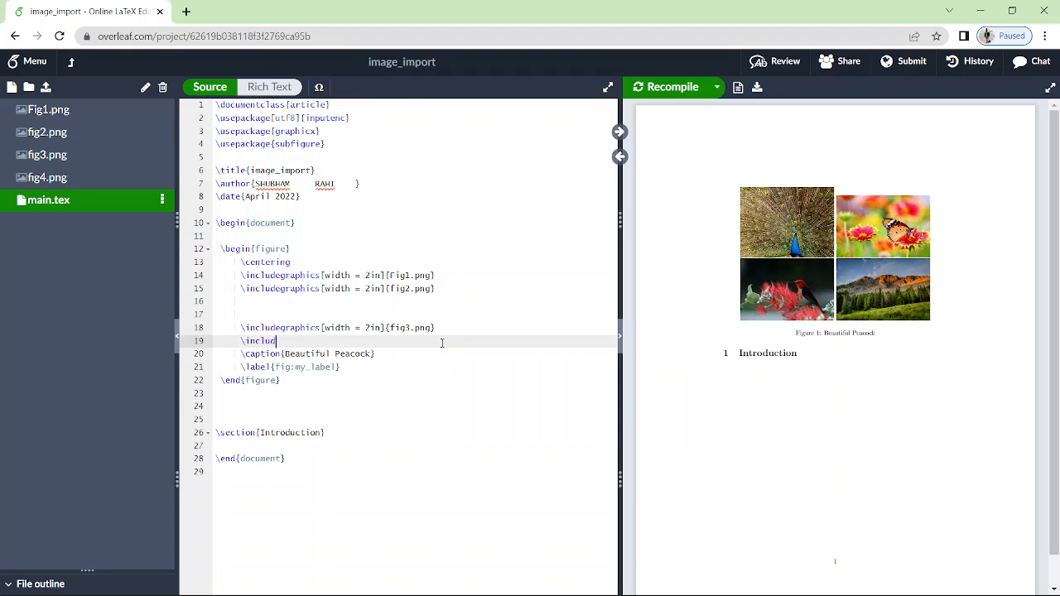
pyautogui.press('BackSpace')
pyautogui.press('BackSpace')
pyautogui.press('BackSpace')
pyautogui.press('BackSpace')
pyautogui.press('BackSpace')
pyautogui.press('BackSpace')
pyautogui.press('BackSpace')
pyautogui.press('BackSpace')
pyautogui.press('BackSpace')
pyautogui.press('BackSpace')
pyautogui.press('BackSpace')
pyautogui.press('BackSpace')
pyautogui.press('BackSpace')
pyautogui.press('BackSpace')
pyautogui.press('BackSpace')
pyautogui.press('BackSpace')
pyautogui.press('BackSpace')
pyautogui.press('BackSpace')
pyautogui.press('BackSpace')
pyautogui.press('BackSpace')
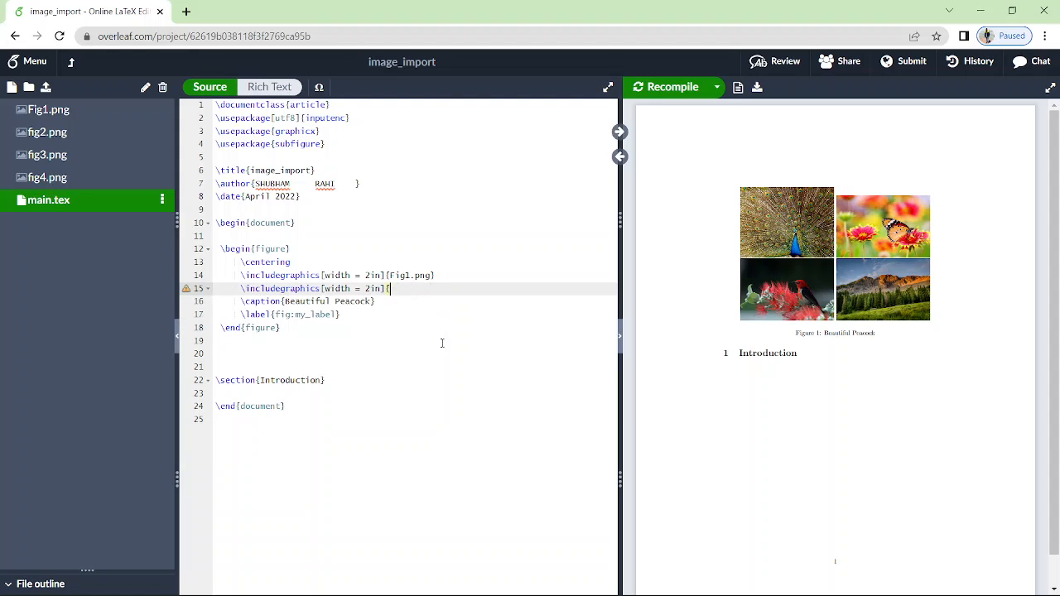
pyautogui.press('BackSpace')
pyautogui.press('BackSpace')
pyautogui.press('BackSpace')
pyautogui.press('BackSpace')
pyautogui.press('BackSpace')
pyautogui.press('BackSpace')
pyautogui.press('BackSpace')
pyautogui.press('BackSpace')
pyautogui.press('BackSpace')
pyautogui.press('BackSpace')
pyautogui.press('BackSpace')
pyautogui.press('BackSpace')
pyautogui.press('BackSpace')
pyautogui.press('BackSpace')
pyautogui.press('BackSpace')
pyautogui.press('BackSpace')
pyautogui.press('BackSpace')
pyautogui.press('BackSpace')
pyautogui.press('BackSpace')
pyautogui.press('BackSpace')
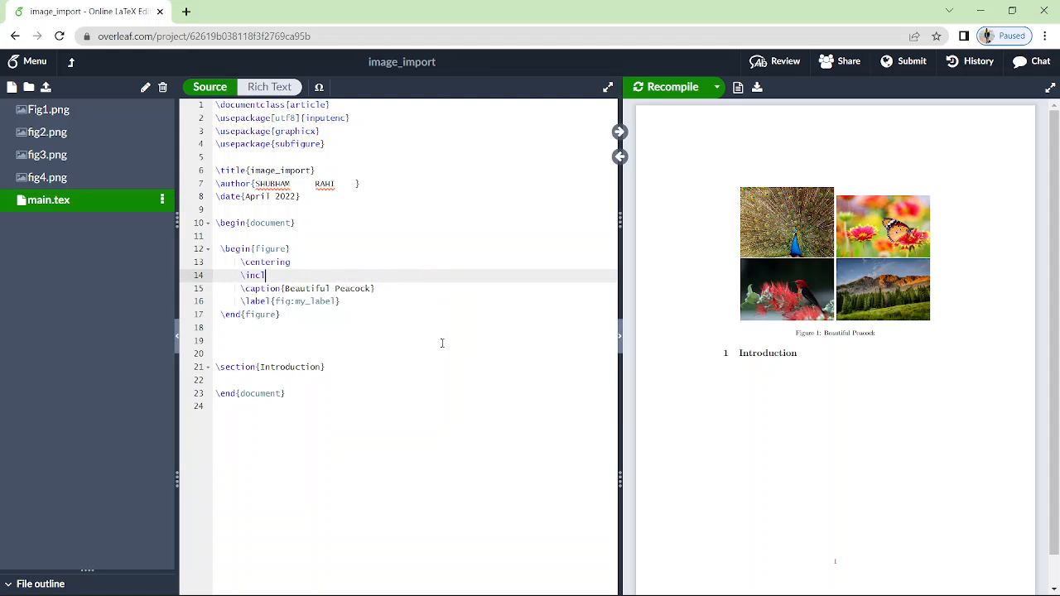
pyautogui.write('sub')
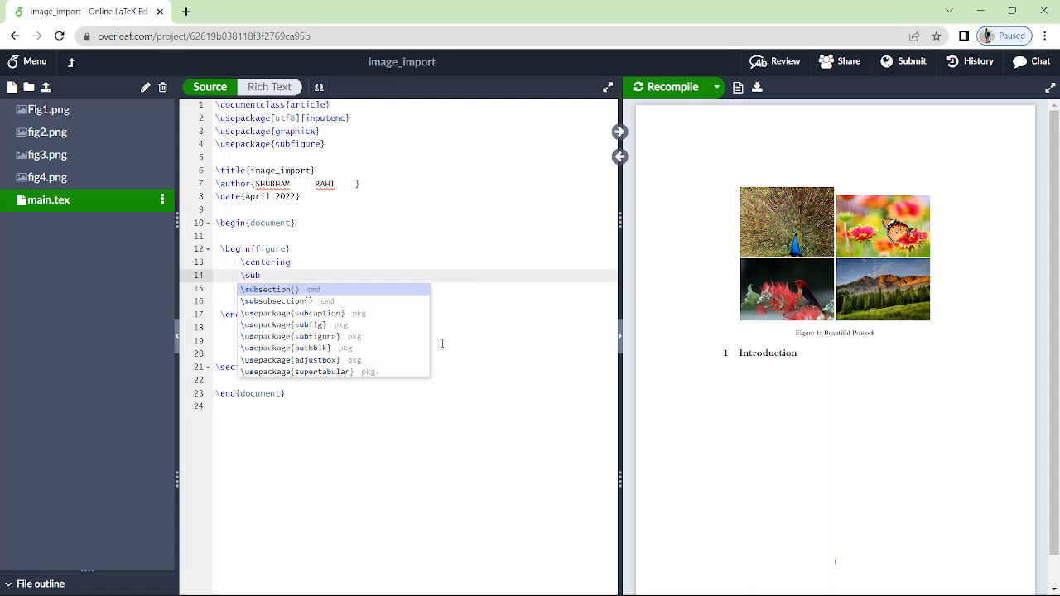
pyautogui.write('figure')
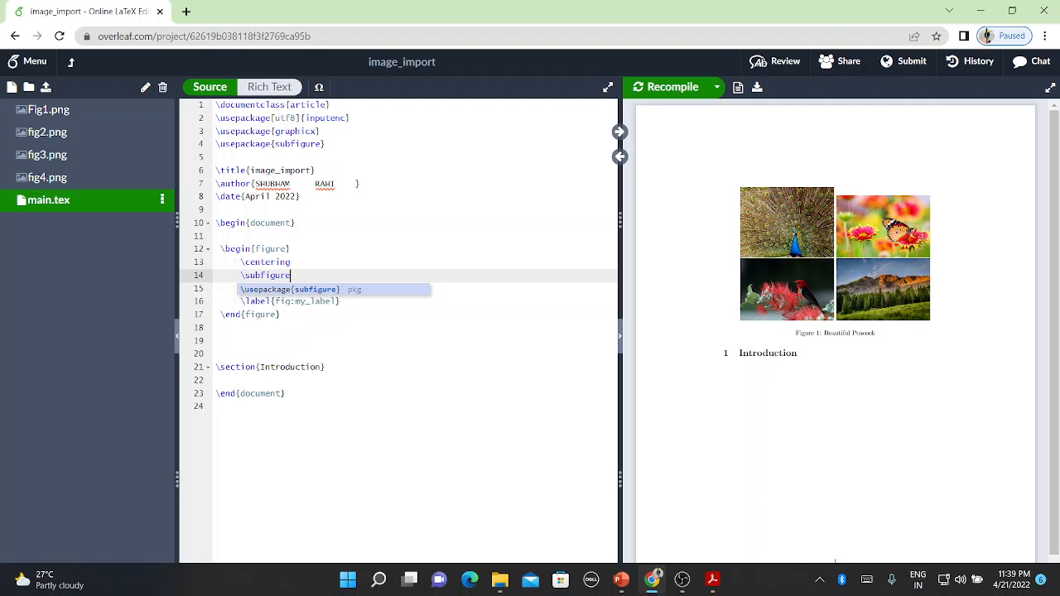
# Step: Switch to Latex_notes.pdf, review the handwritten \subfigure syntax and return to the Overleaf project
pyautogui.click(704, 579)
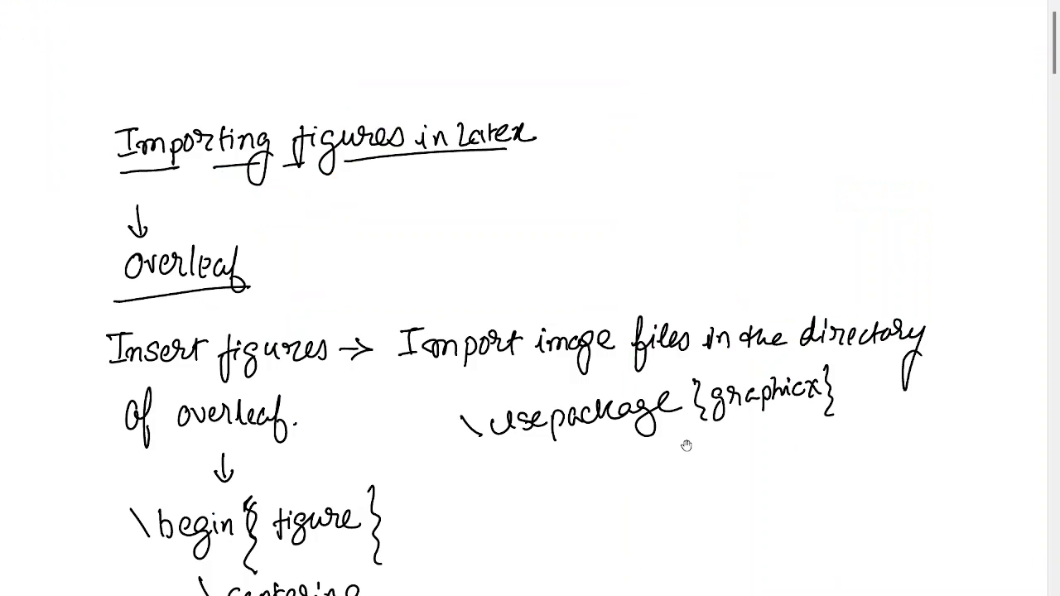
pyautogui.scroll(-3, 684, 442)
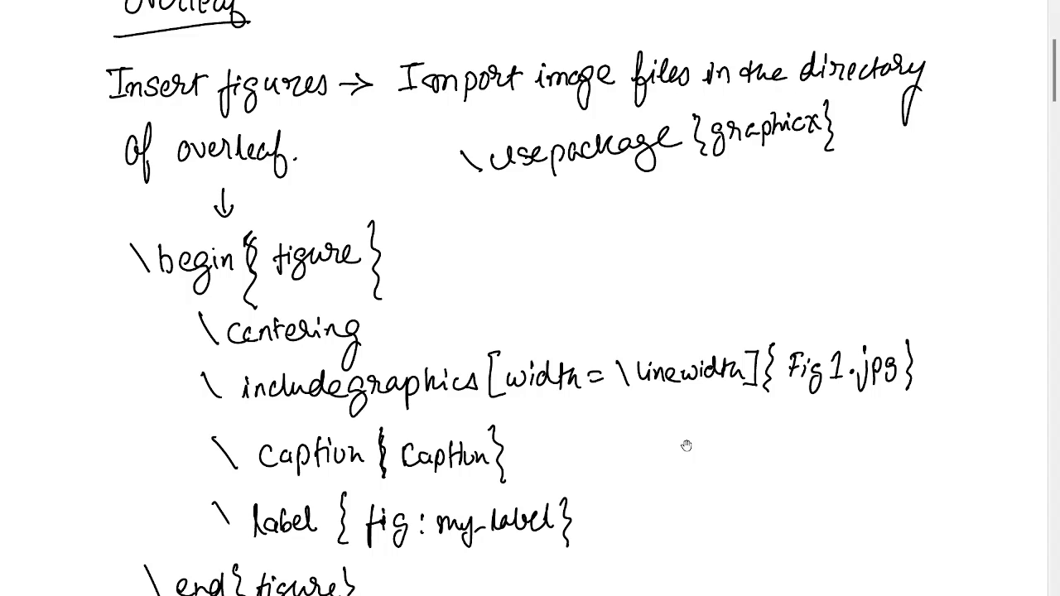
pyautogui.scroll(-10, 686, 445)
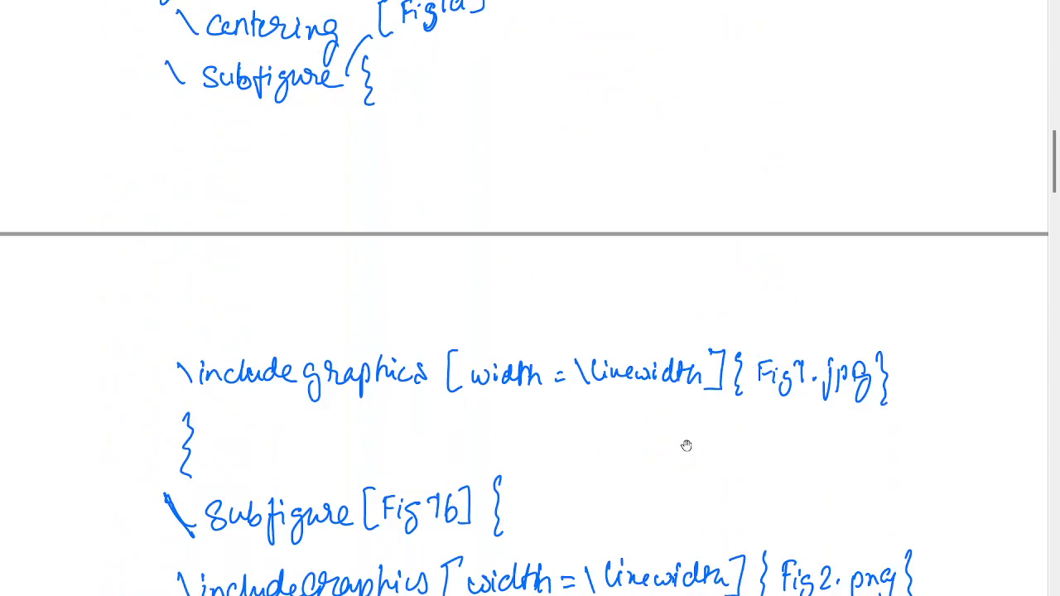
pyautogui.scroll(1, 686, 445)
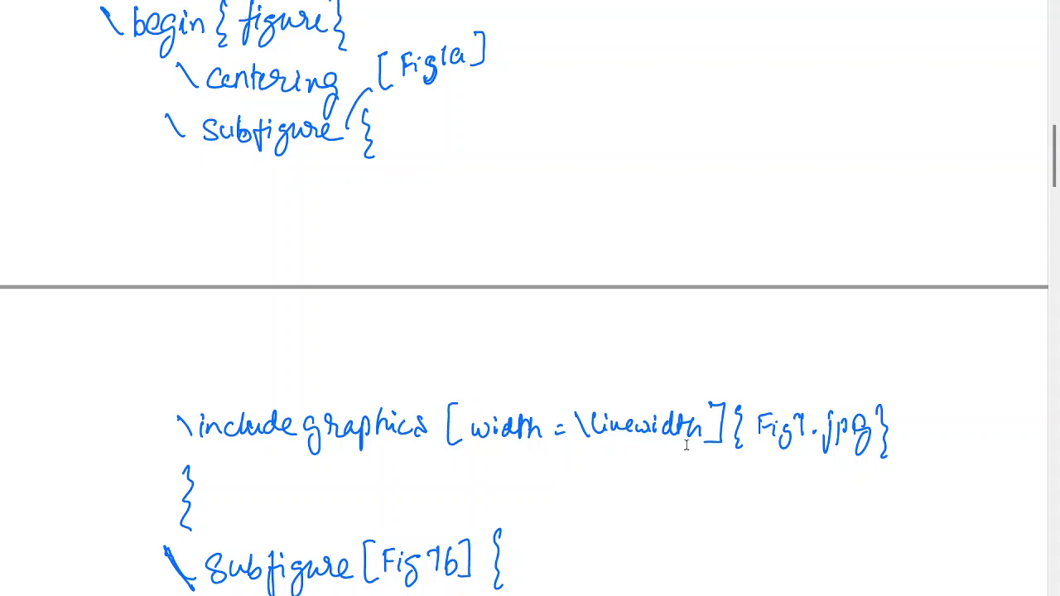
pyautogui.hotkey('alt', 'Tab')
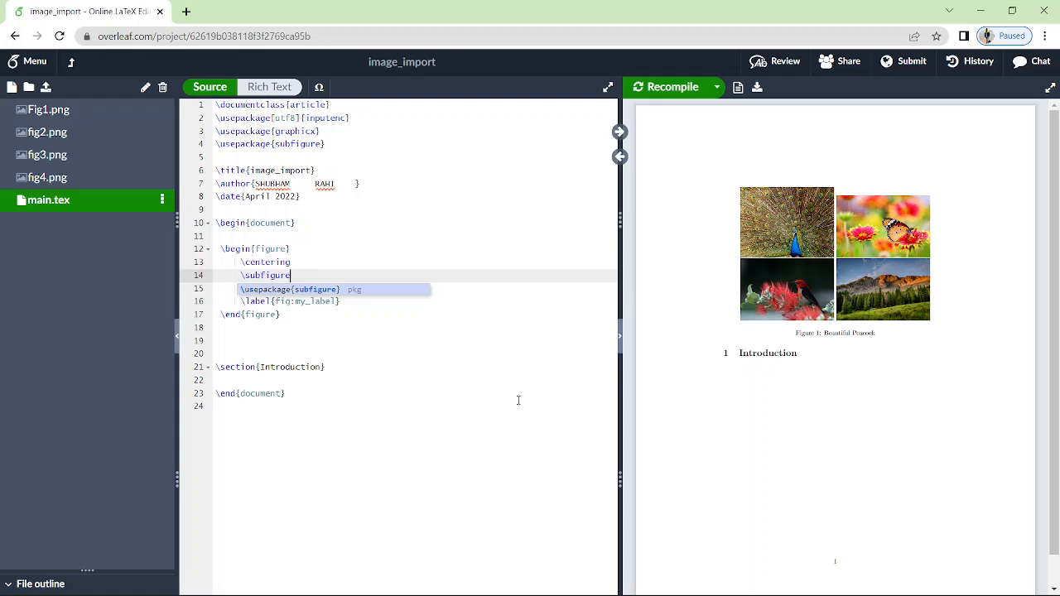
# Step: Add a pair of curly braces after \subfigure, with the closing brace on its own line
pyautogui.press('BackSpace')
pyautogui.press('BackSpace')
pyautogui.press('BackSpace')
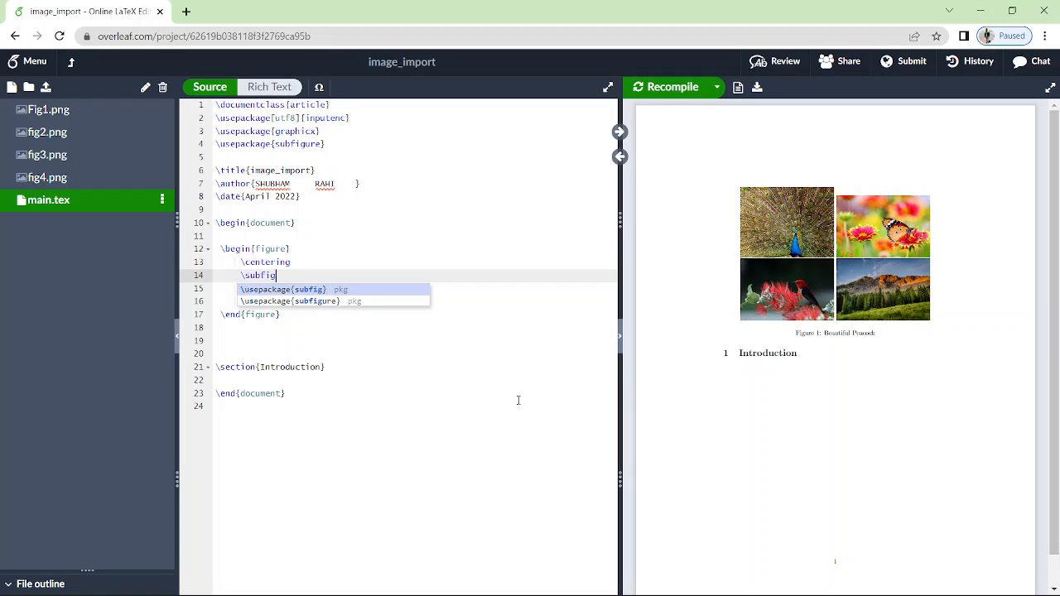
pyautogui.write('ure')
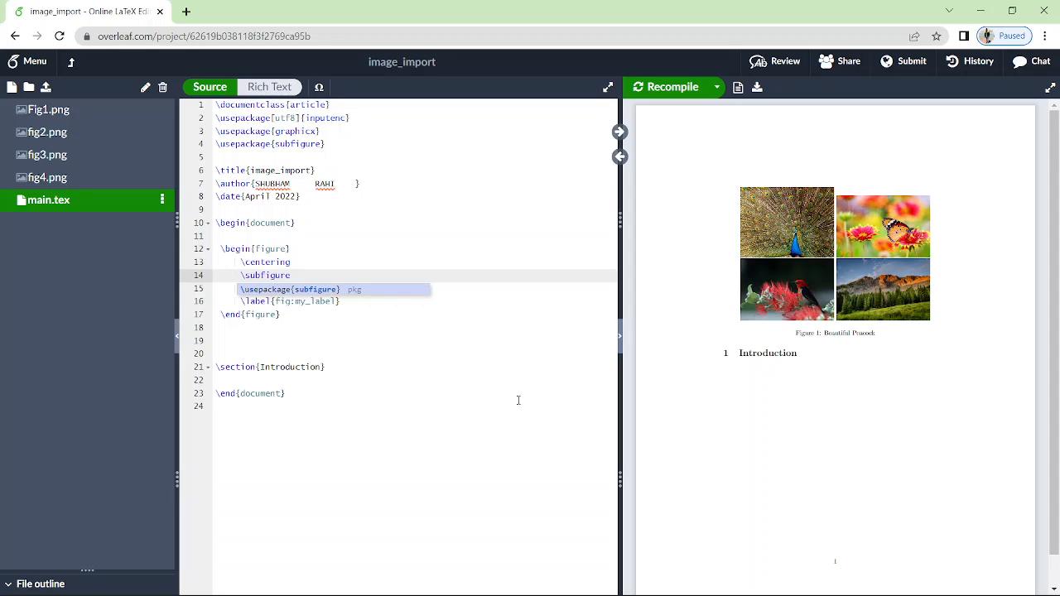
pyautogui.write('[]')
pyautogui.press('BackSpace')
pyautogui.press('BackSpace')
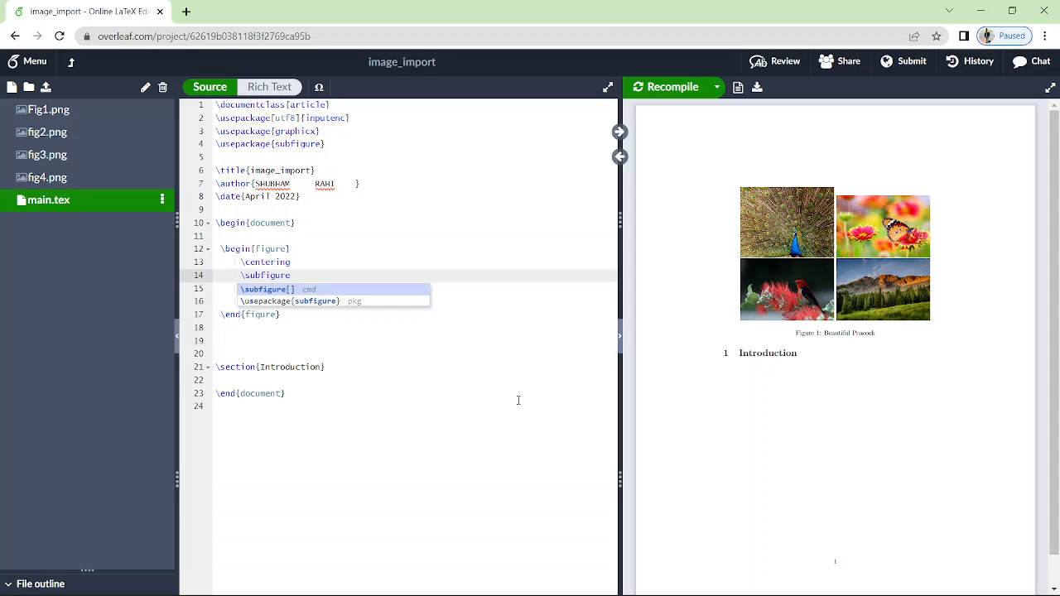
pyautogui.write('[')
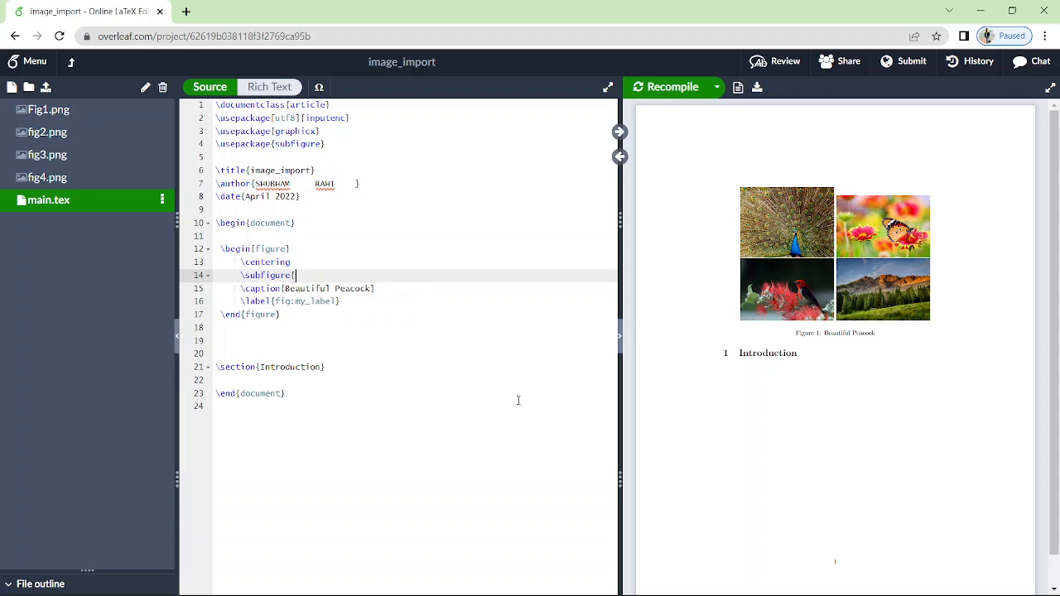
pyautogui.write(']')
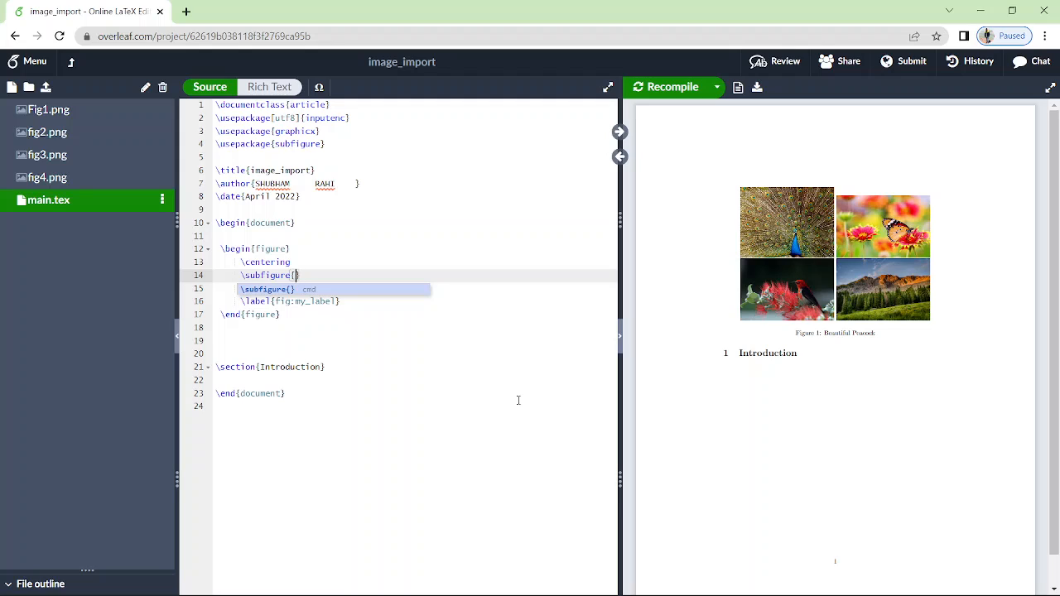
pyautogui.press('Escape')
pyautogui.press('Return')
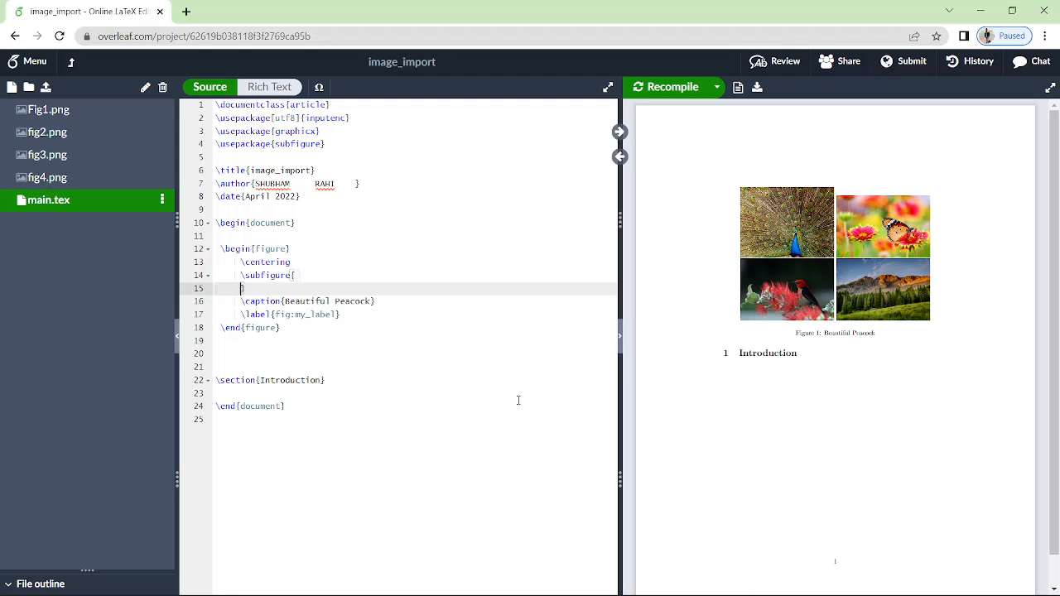
# Step: Insert an \includegraphics[]{} command inside the braces of the \subfigure command, rechecking Latex_notes.pdf for the syntax
pyautogui.write('\\')
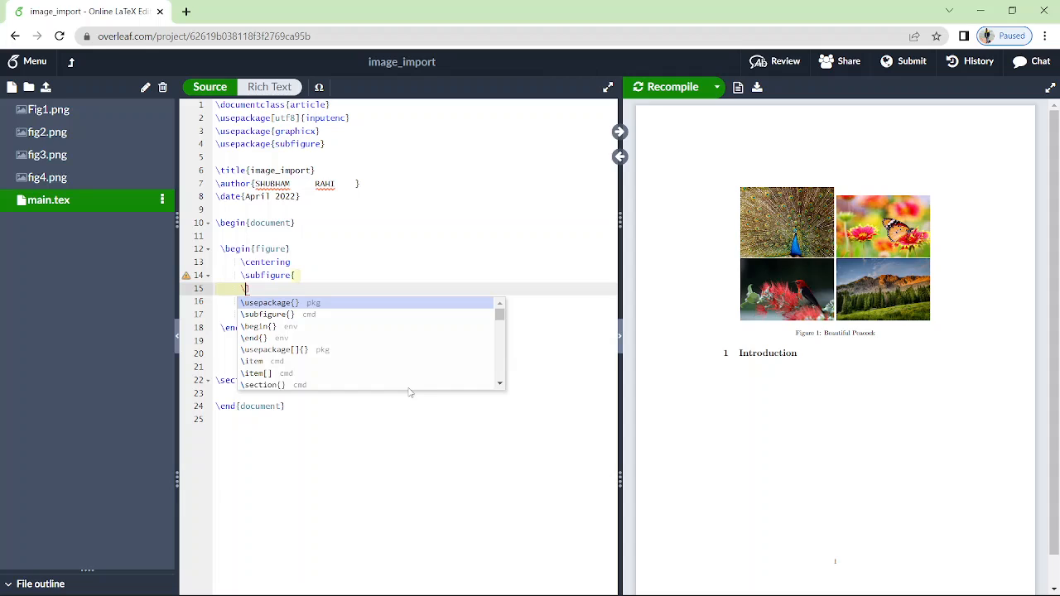
pyautogui.moveTo(670, 584)
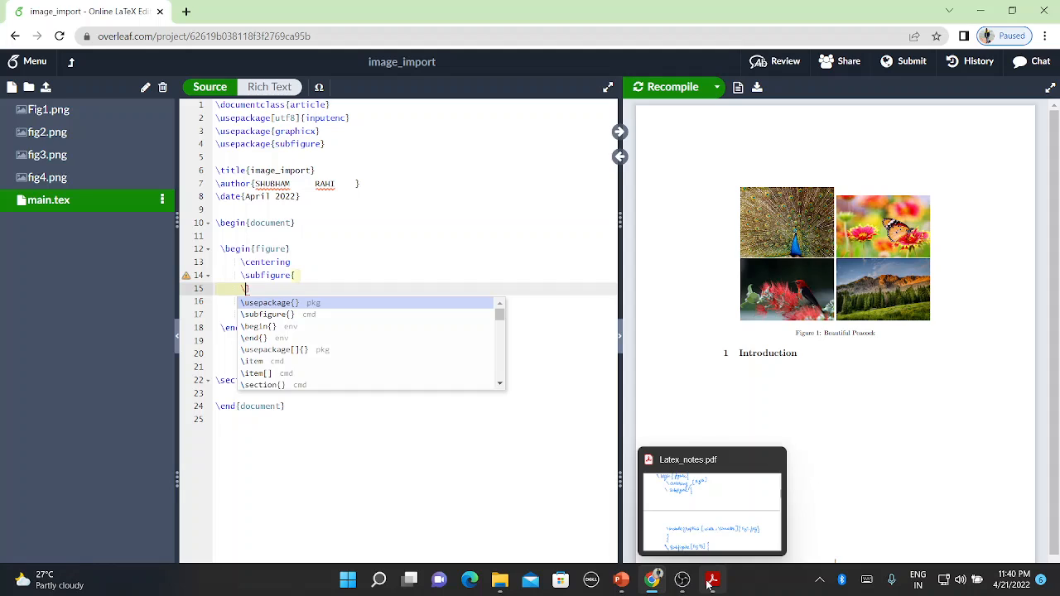
pyautogui.click(708, 582)
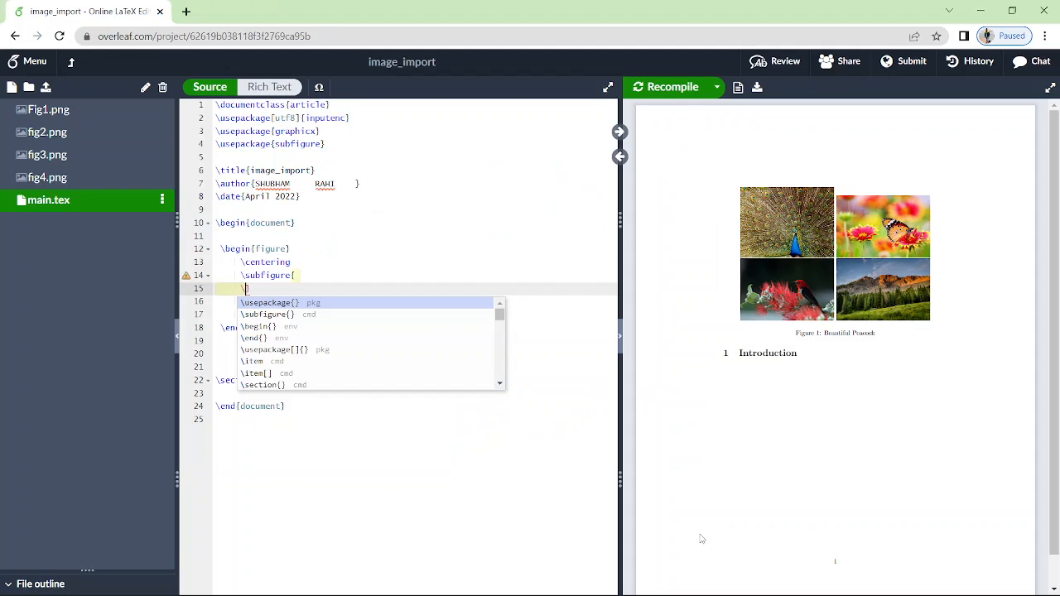
pyautogui.write('i')
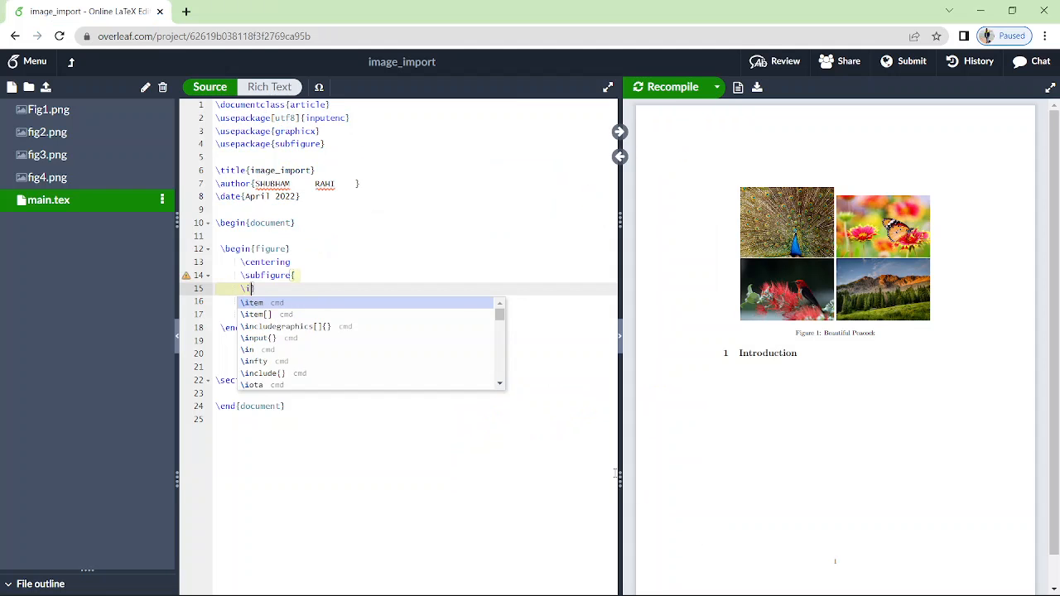
pyautogui.write('nclude')
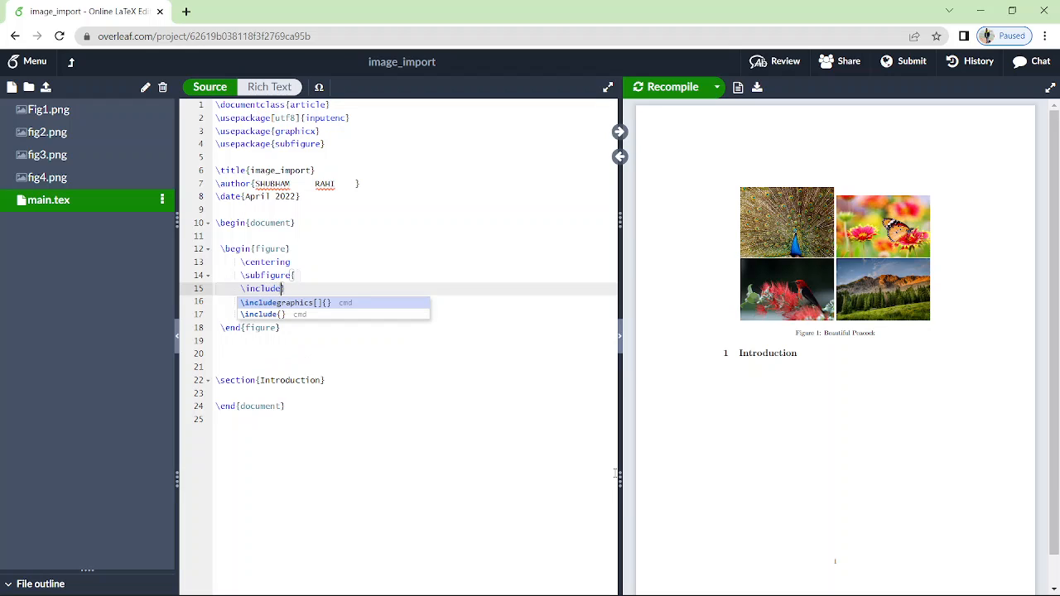
pyautogui.press('Down')
pyautogui.press('Up')
pyautogui.press('Return')
# Step: Set the subfigure image to width = 2in with Fig1.png as its file, and put the subfigure's closing brace on a new line
pyautogui.write('width ')
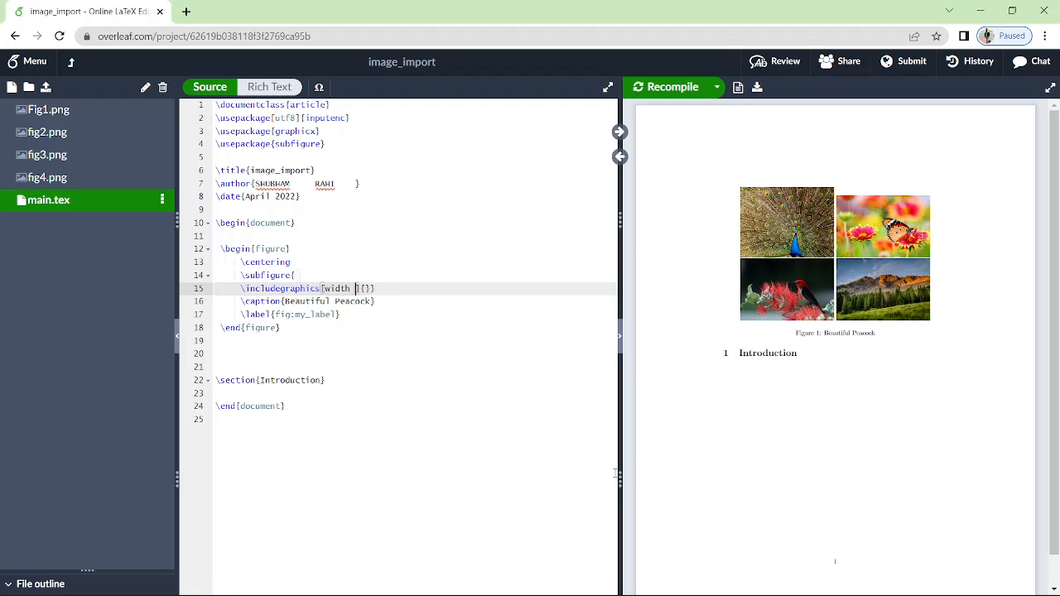
pyautogui.write('= 2in')
pyautogui.press('BackSpace')
pyautogui.press('Right')
pyautogui.press('Right')
pyautogui.write('F')
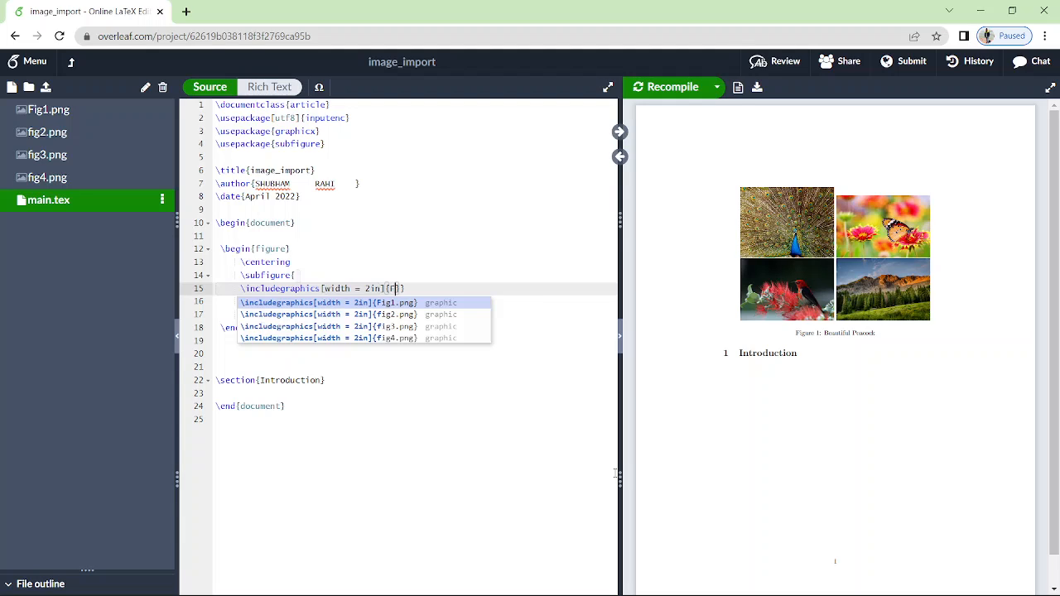
pyautogui.press('Return')
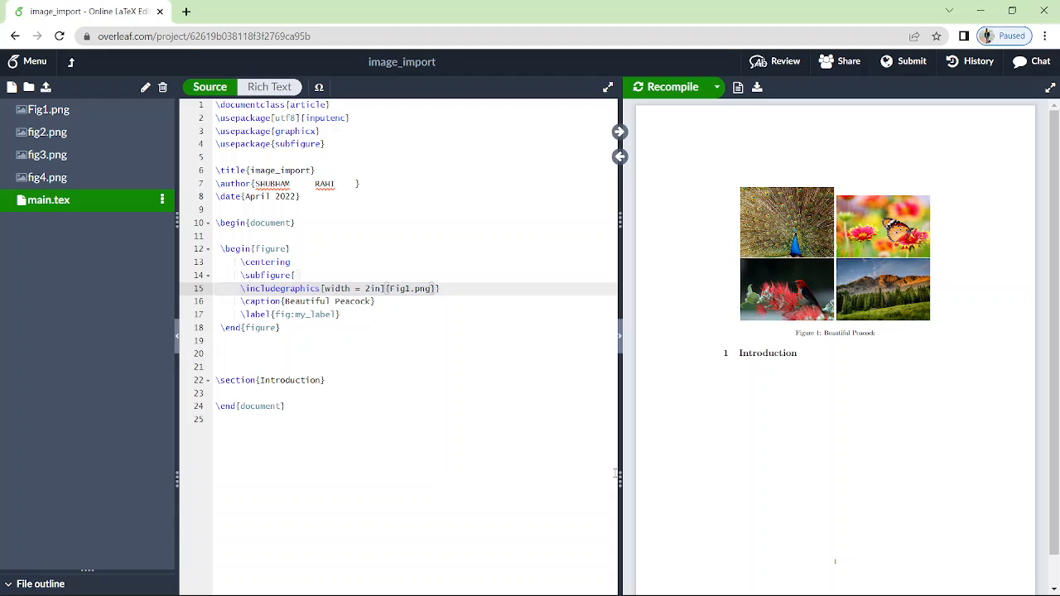
pyautogui.press('Return')
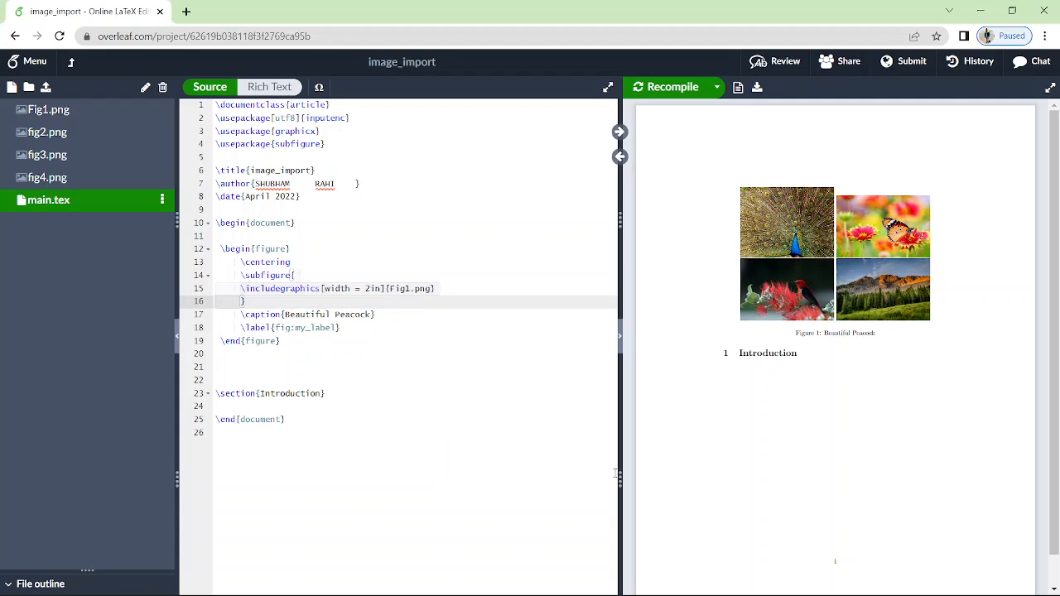
# Step: Add a square-bracket caption between \subfigure and its opening brace, using the author's lowercase surname followed by 1
pyautogui.press('Up')
pyautogui.press('Up')
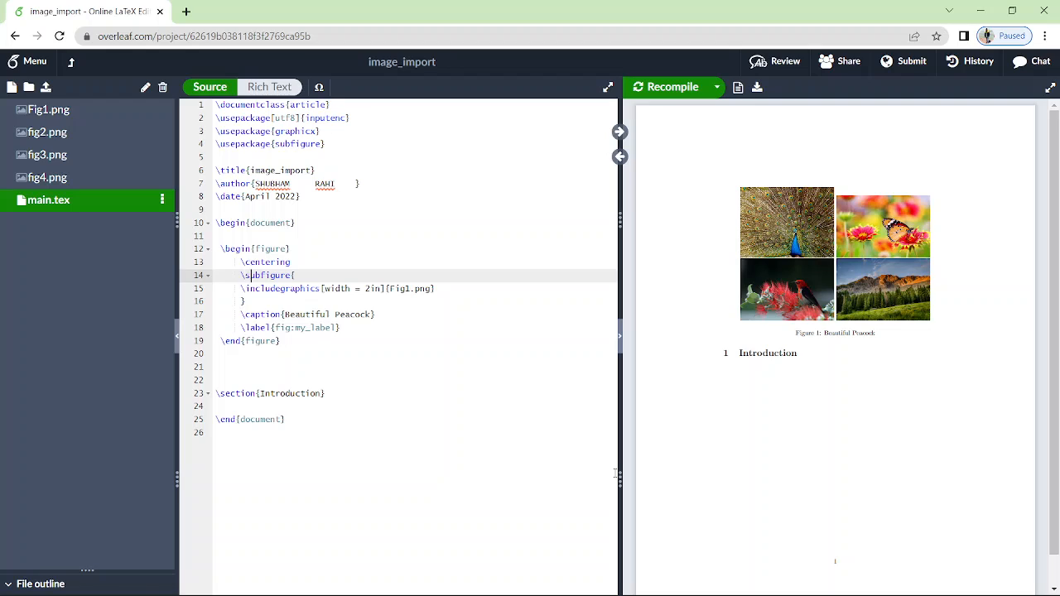
pyautogui.press('Right')
pyautogui.press('Right')
pyautogui.press('Right')
pyautogui.write('[]')
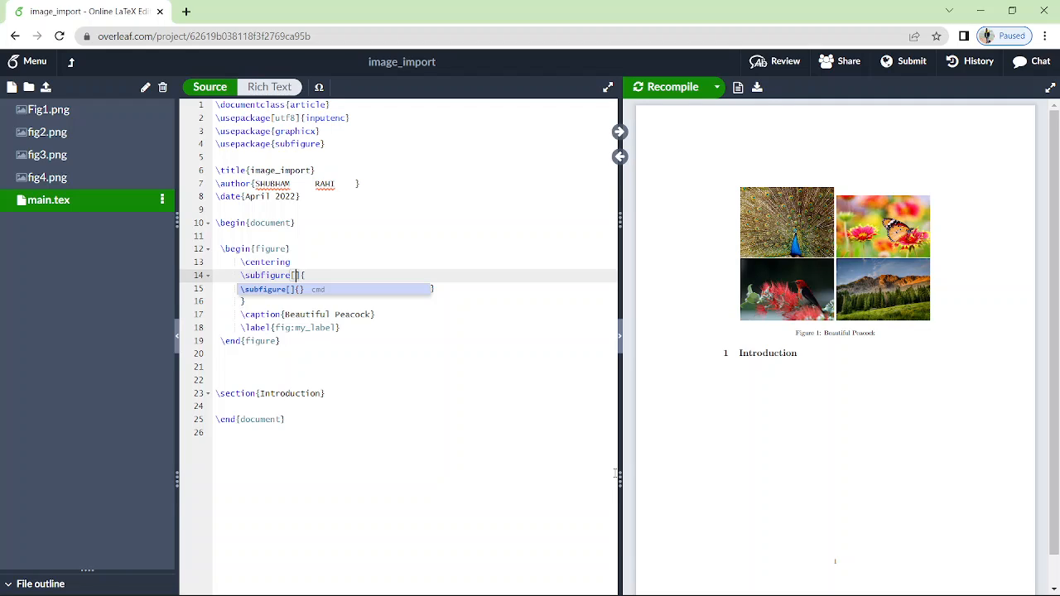
pyautogui.write('ra')
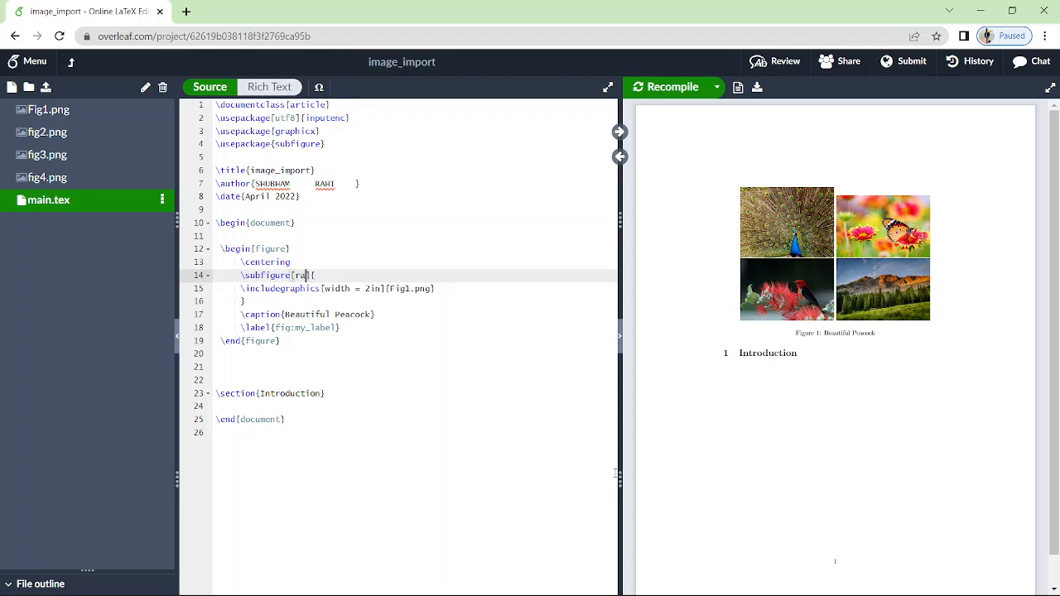
pyautogui.write('hi1')
# Step: Add a second \subfigure command below the first, captioned with the author's lowercase surname followed by 2, and break the line inside its braces
pyautogui.press('Down')
pyautogui.press('Down')
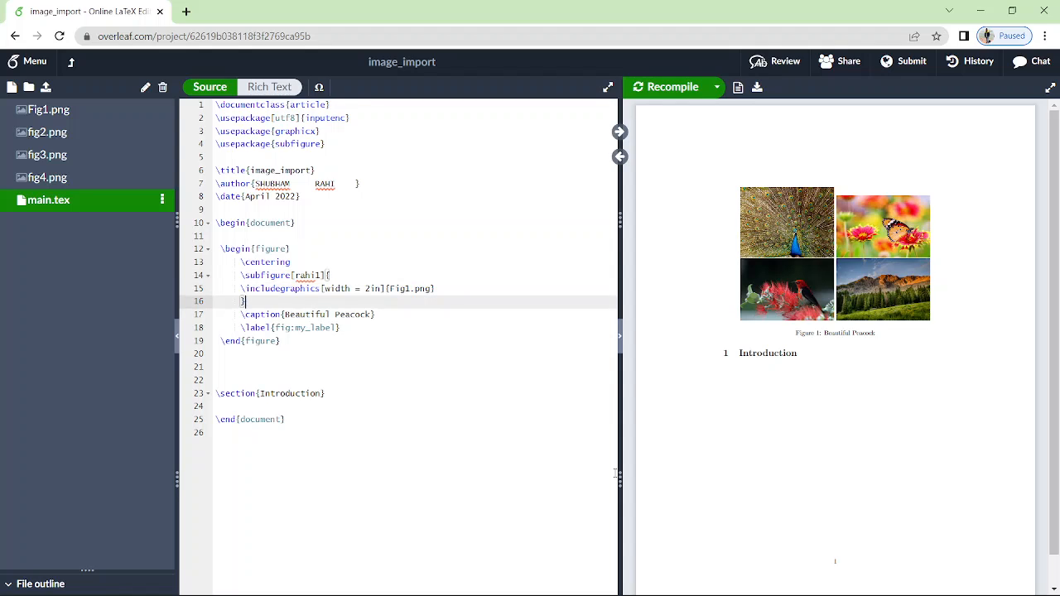
pyautogui.press('Return')
pyautogui.write('\\')
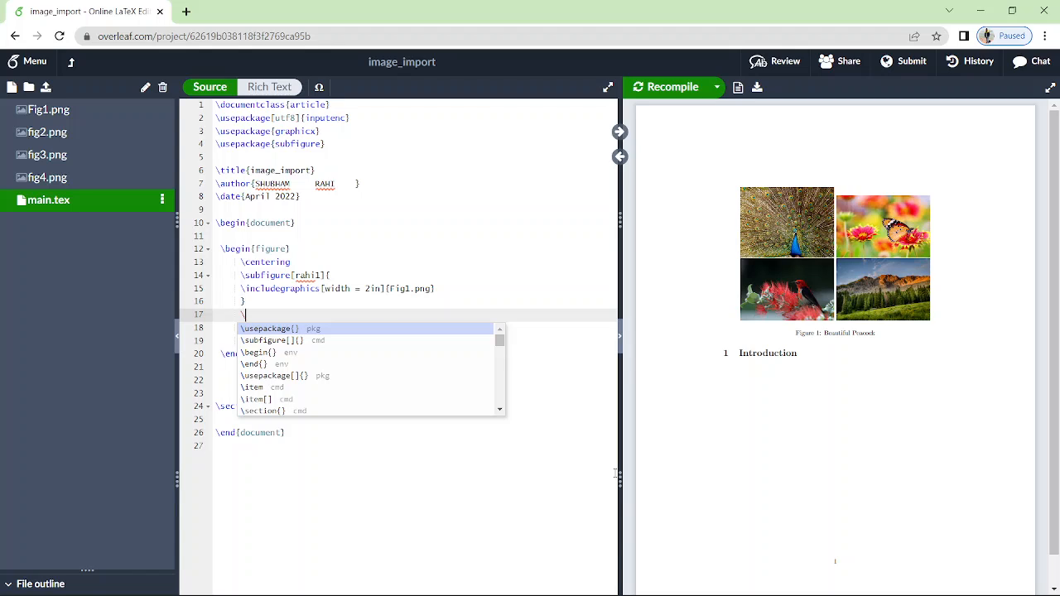
pyautogui.press('Down')
pyautogui.press('Return')
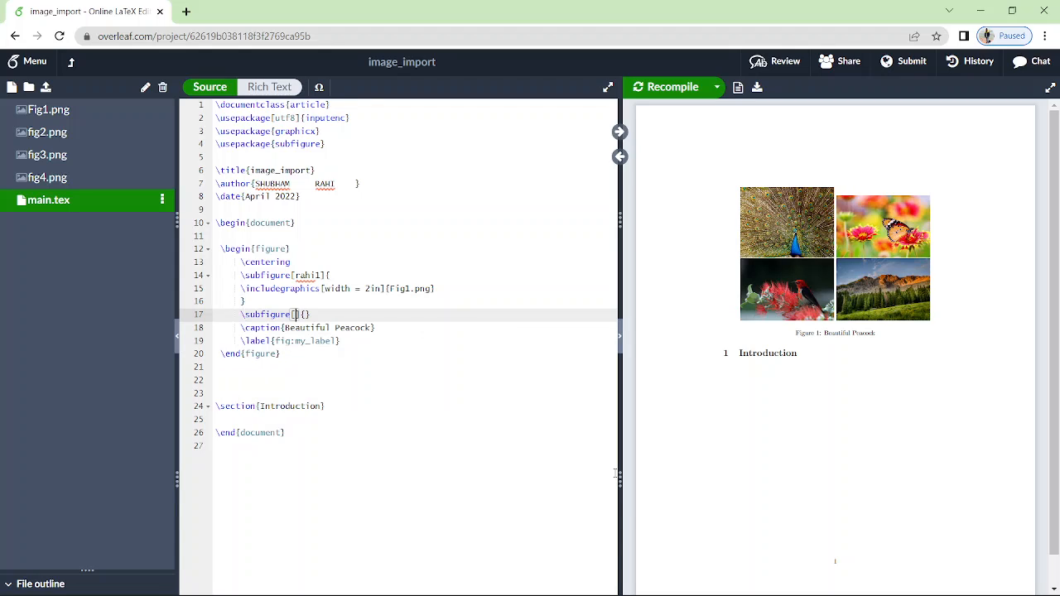
pyautogui.write('rahi2')
pyautogui.press('Tab')
pyautogui.press('Return')
# Step: Insert an \includegraphics[]{} command on the new line inside the second \subfigure
pyautogui.write('\\on')
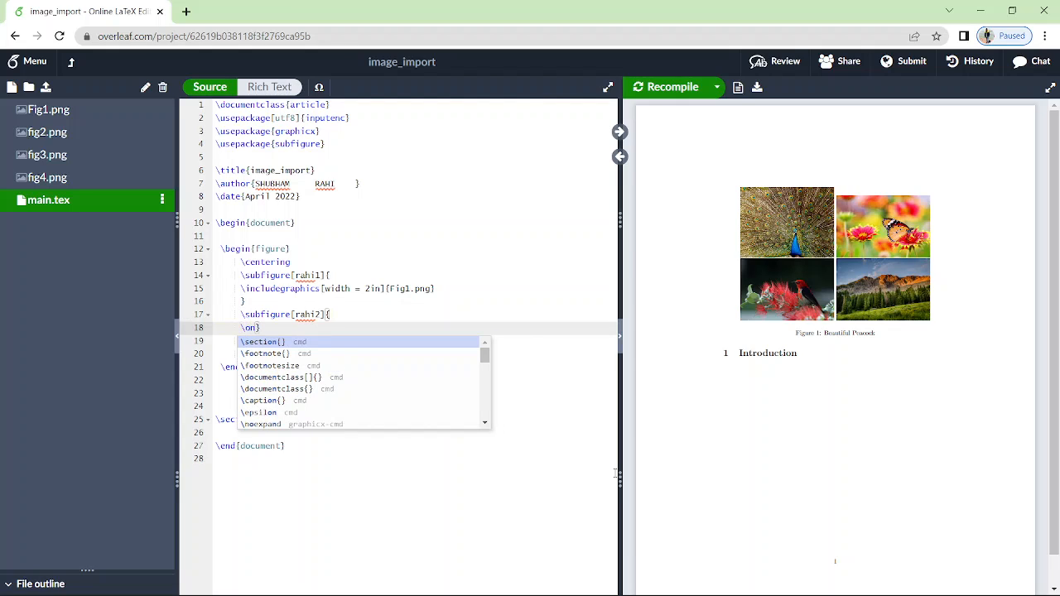
pyautogui.press('BackSpace')
pyautogui.press('BackSpace')
pyautogui.write('include')
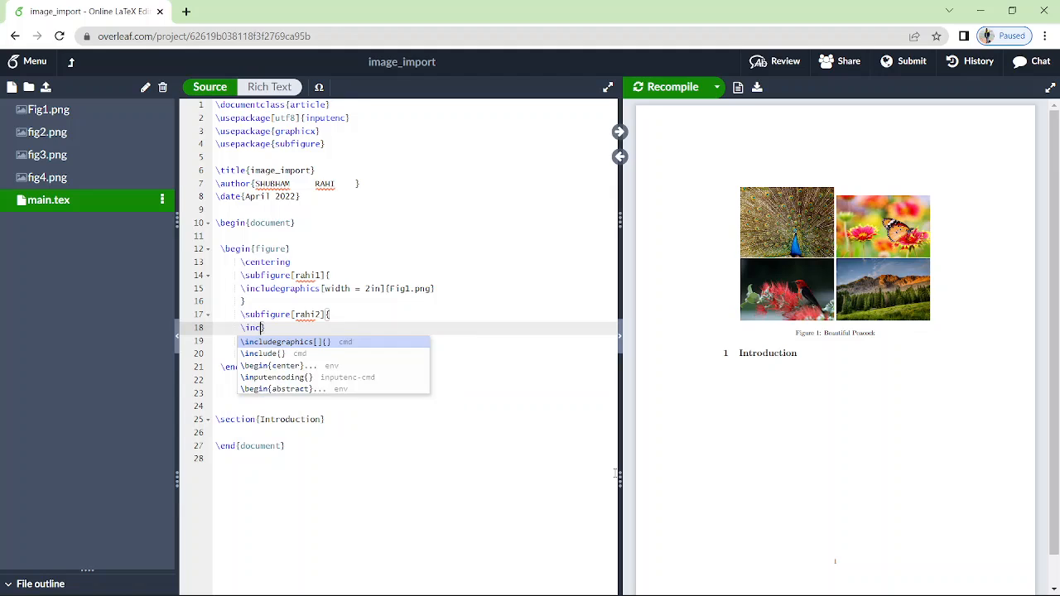
pyautogui.press('Return')
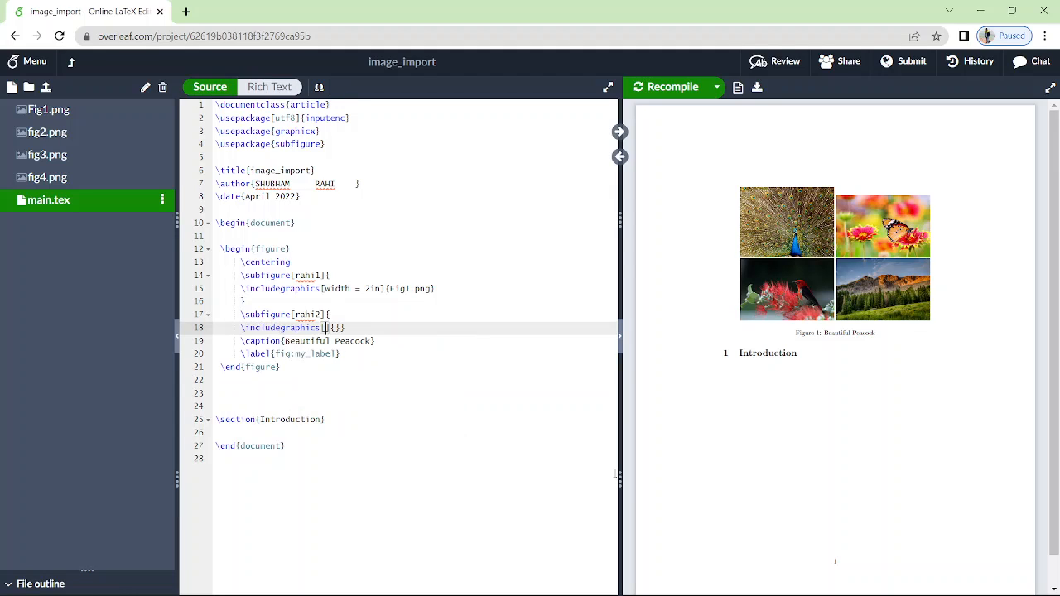
# Step: Set the second subfigure's image to width = 2in with fig2.png as its file
pyautogui.write('width = 2in')
pyautogui.press('Right')
pyautogui.press('Right')
pyautogui.write('fi')
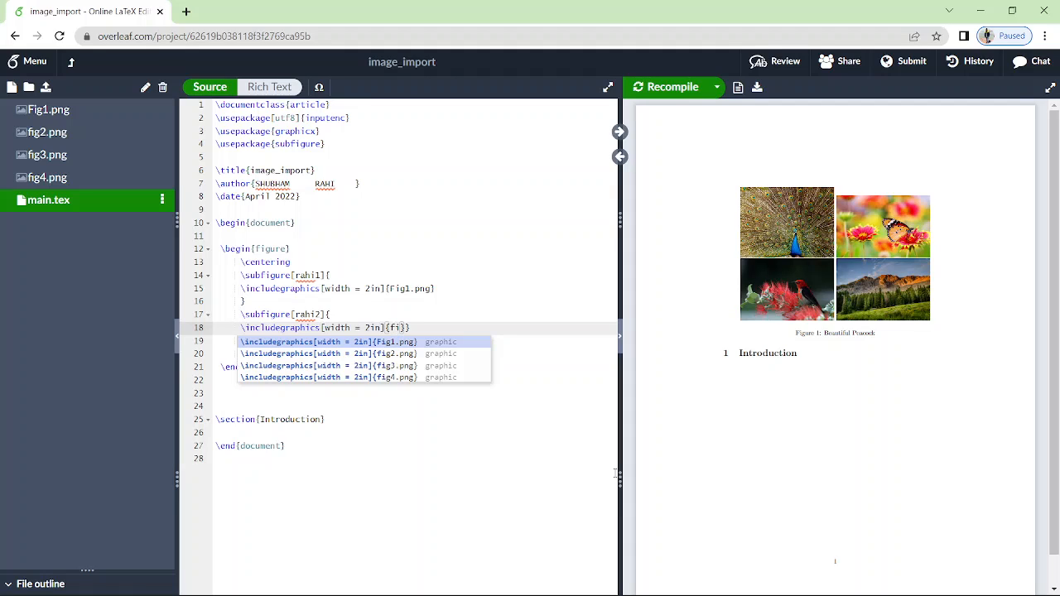
pyautogui.press('Down')
pyautogui.press('Return')
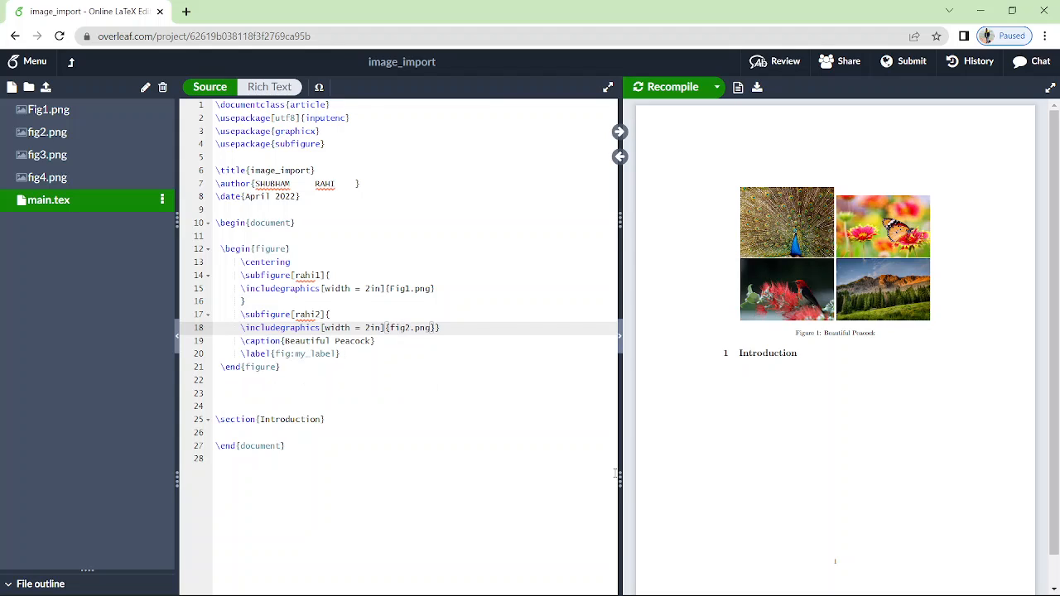
# Step: Put the second subfigure's closing brace on its own line and recompile the PDF
pyautogui.press('Return')
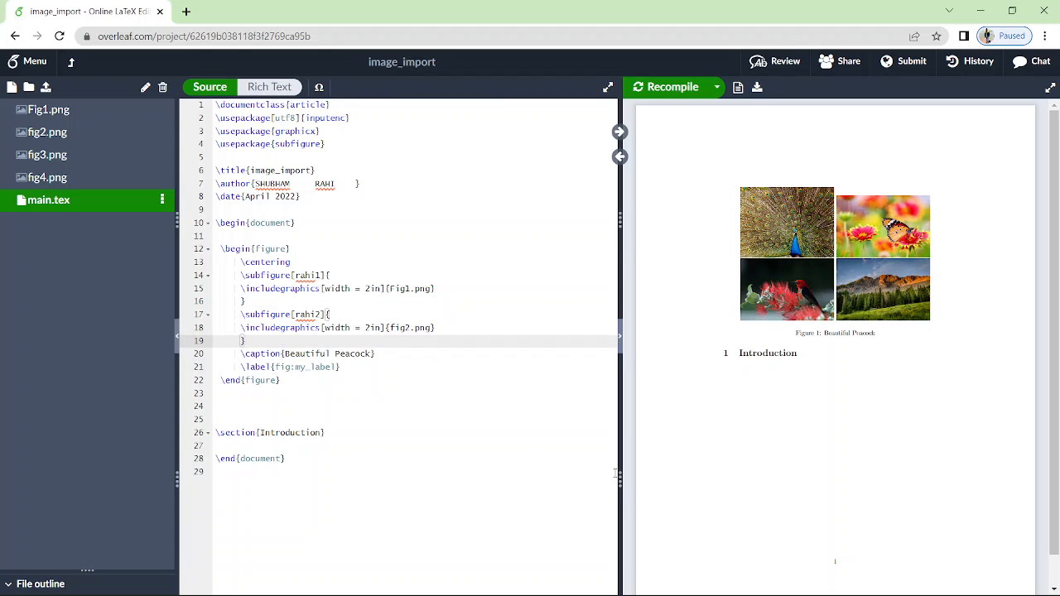
pyautogui.press('Right')
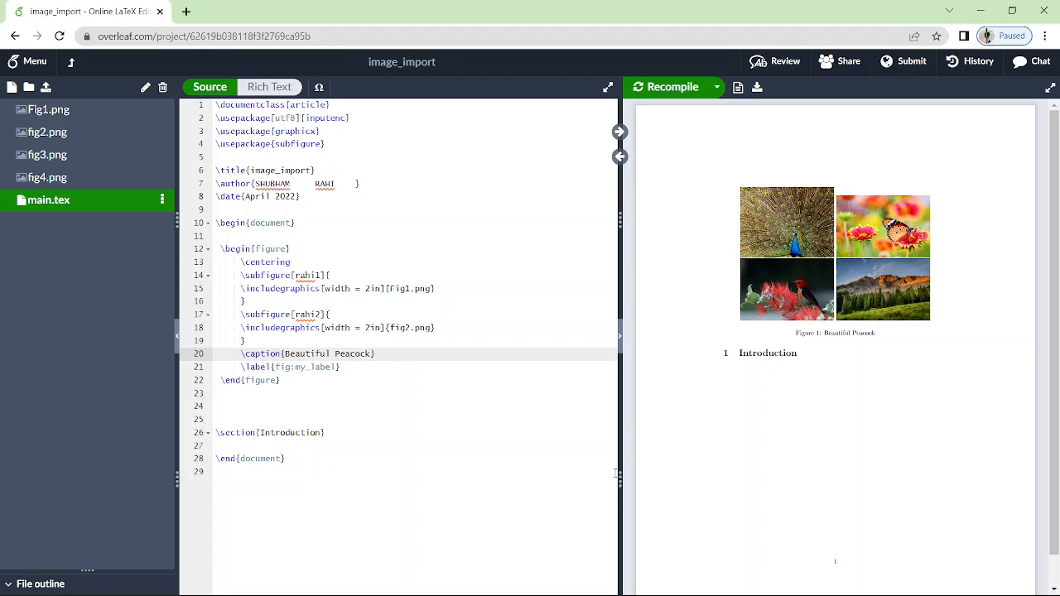
pyautogui.click(669, 82)
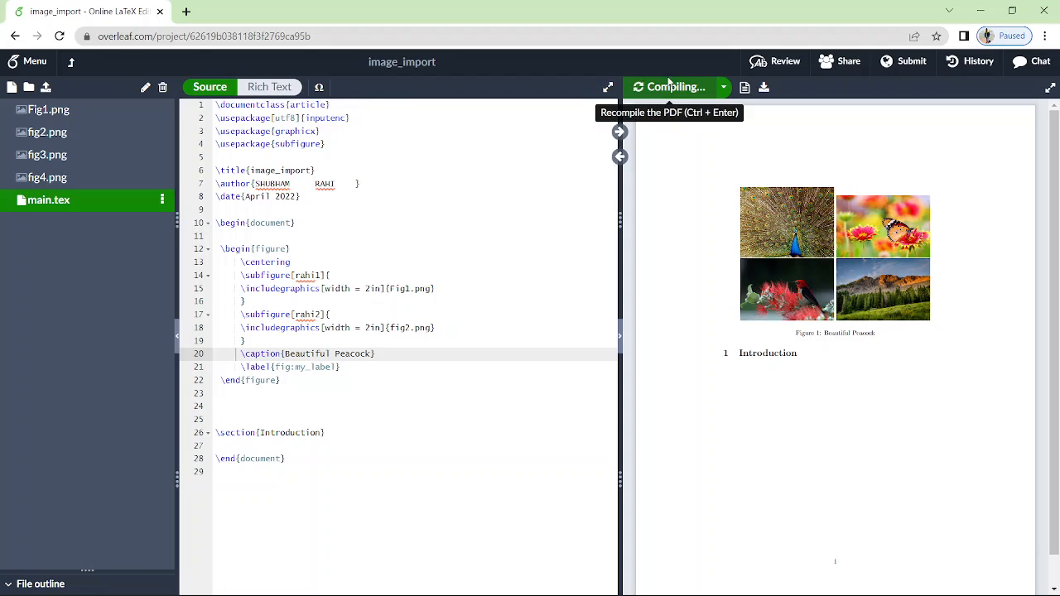
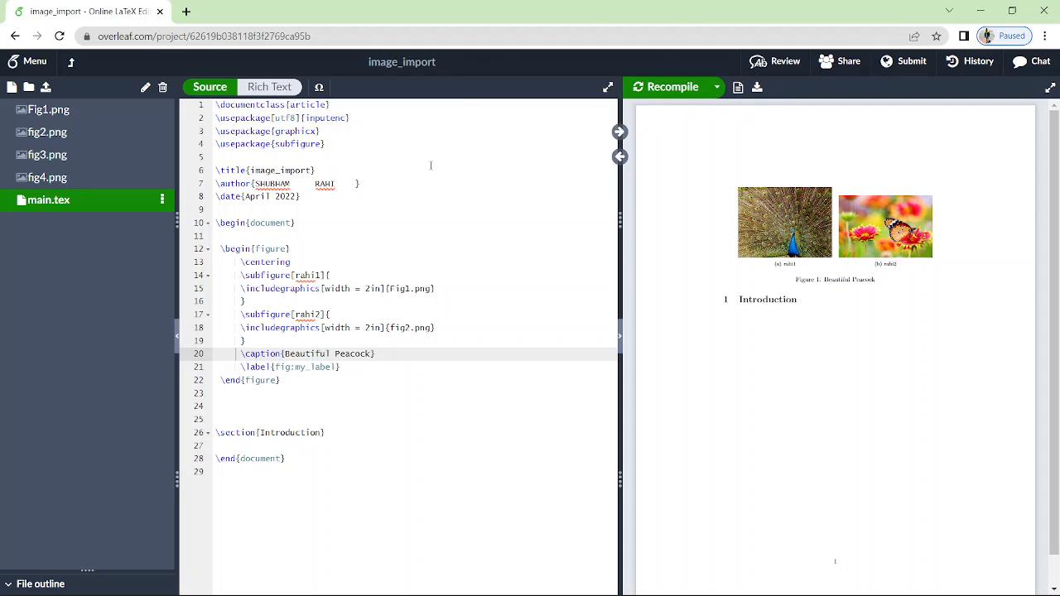
# Step: Set the Fig1.png width to 3in and the fig2.png width to 3.5in, and recompile to check the layout
pyautogui.click(370, 289)
pyautogui.press('BackSpace')
pyautogui.write('3')
pyautogui.press('BackSpace')
pyautogui.write('3')
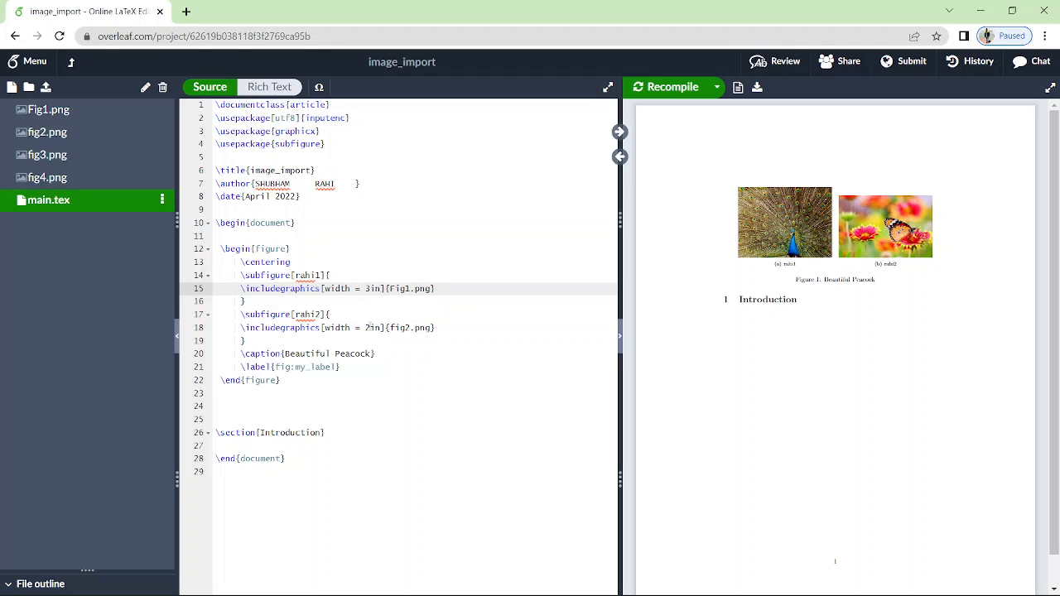
pyautogui.click(368, 328)
pyautogui.press('BackSpace')
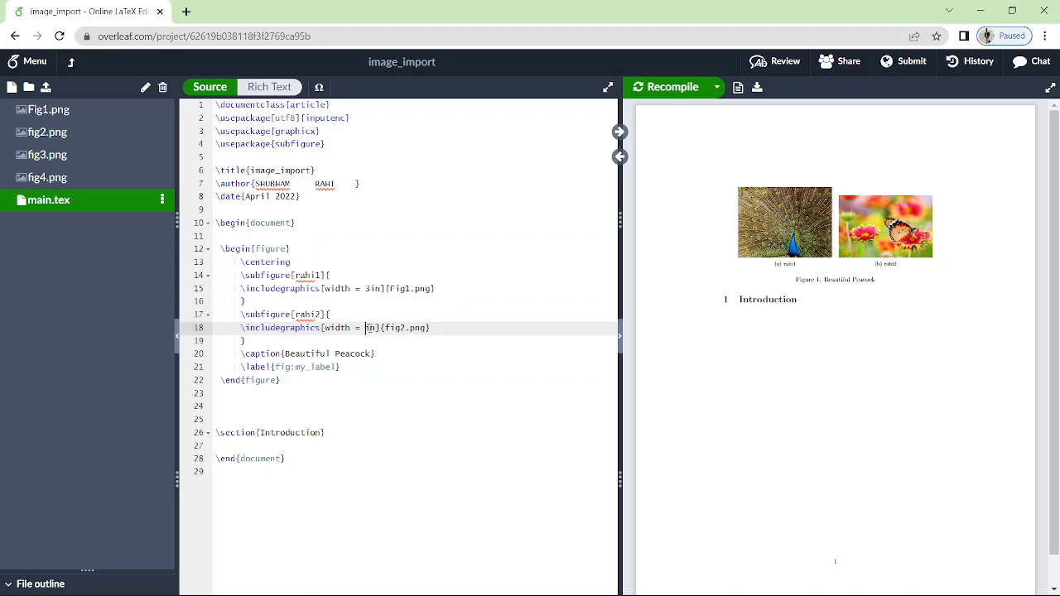
pyautogui.write('3.5')
pyautogui.click(655, 97)
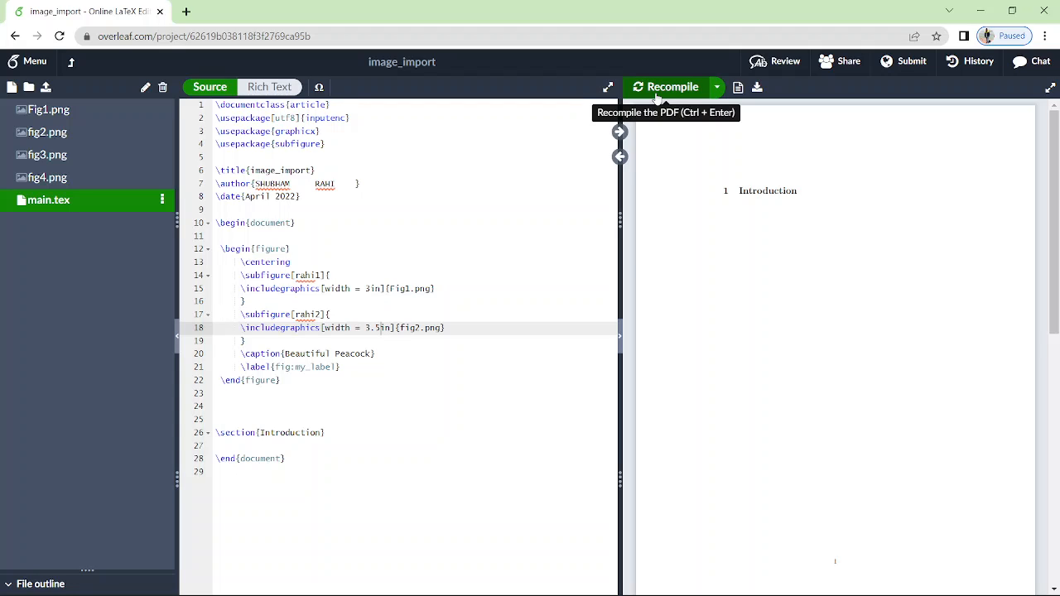
pyautogui.scroll(-6, 880, 361)
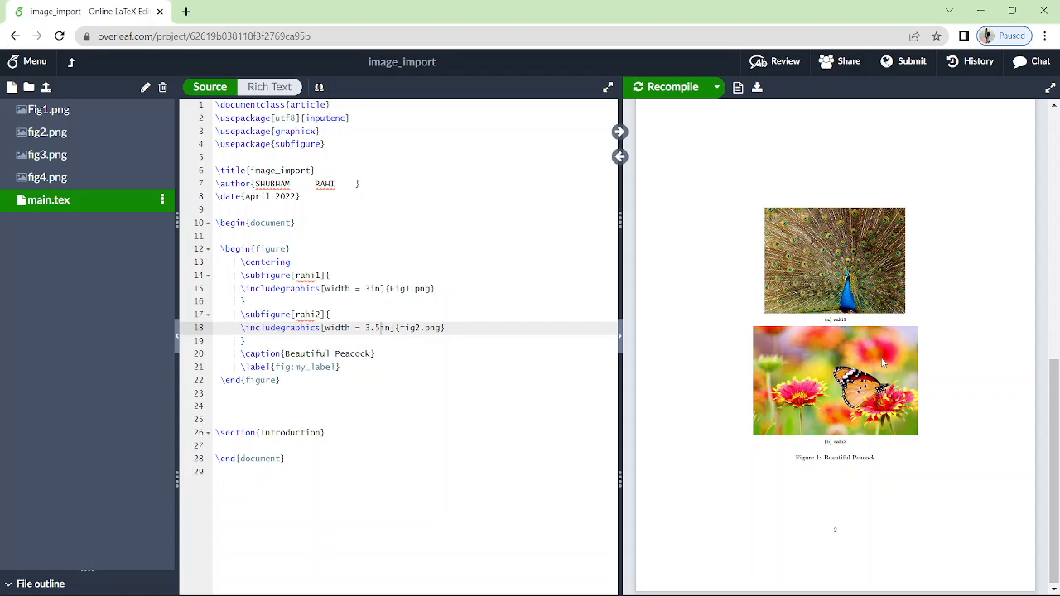
# Step: Set the Fig1.png width to 2in and the fig2.png width to 2.4in, and recompile to check the layout
pyautogui.click(370, 289)
pyautogui.press('BackSpace')
pyautogui.write('2')
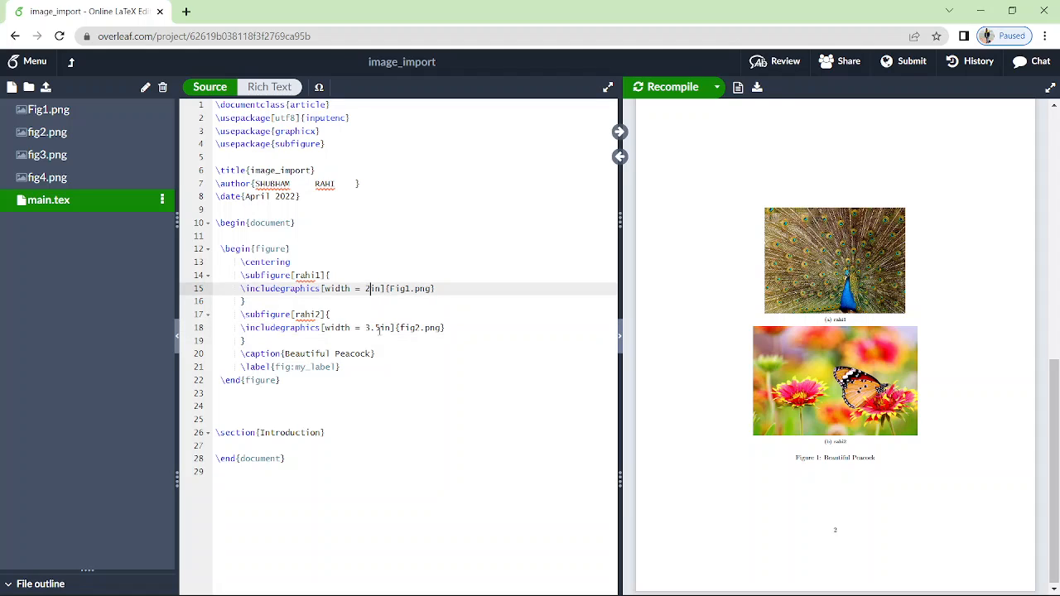
pyautogui.click(379, 327)
pyautogui.press('BackSpace')
pyautogui.press('BackSpace')
pyautogui.press('BackSpace')
pyautogui.write('2')
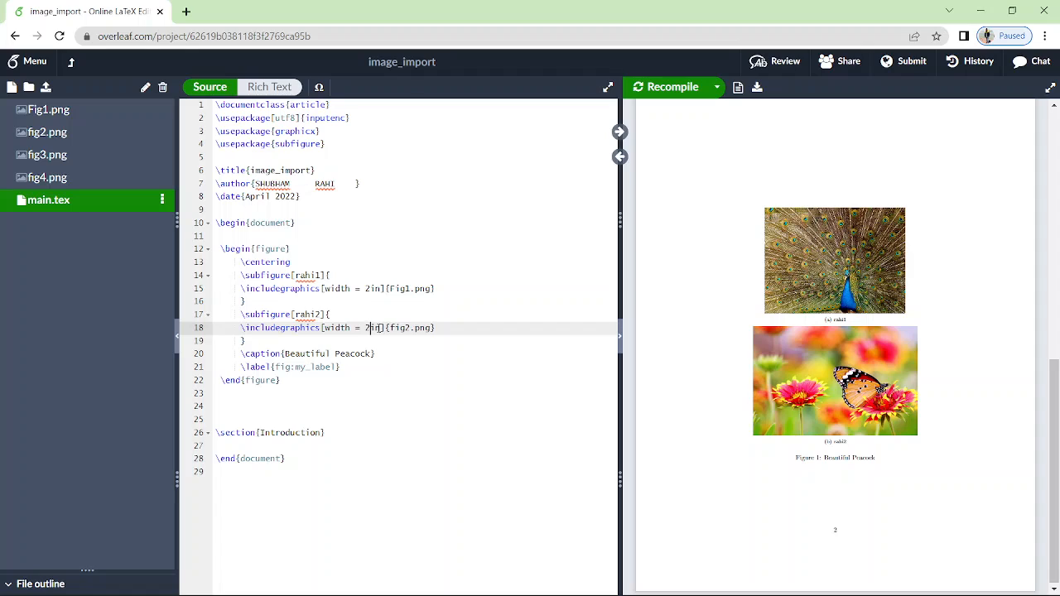
pyautogui.write('.4')
pyautogui.click(660, 92)
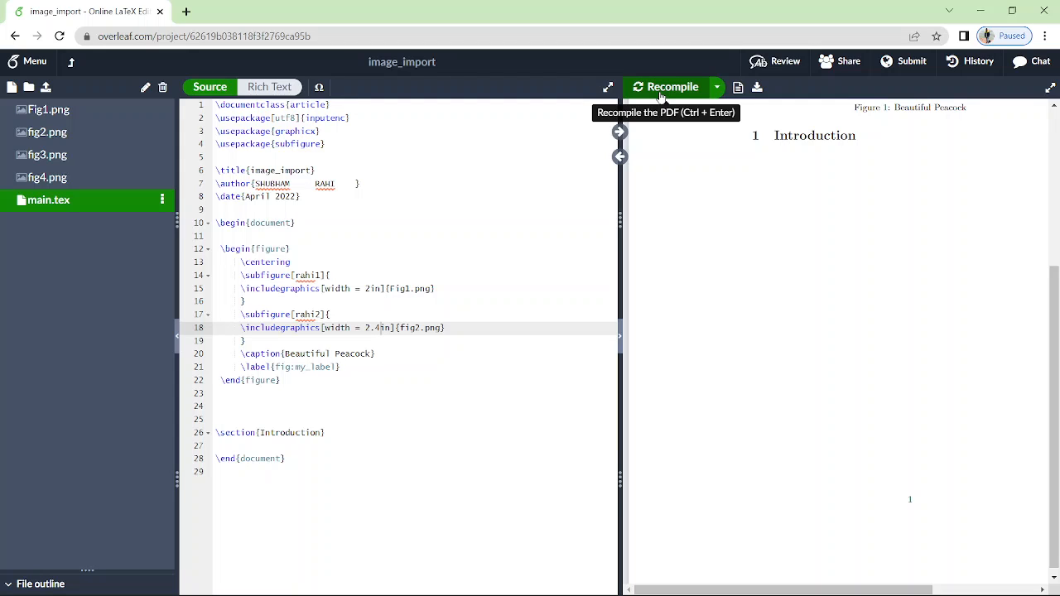
pyautogui.scroll(3, 845, 248)
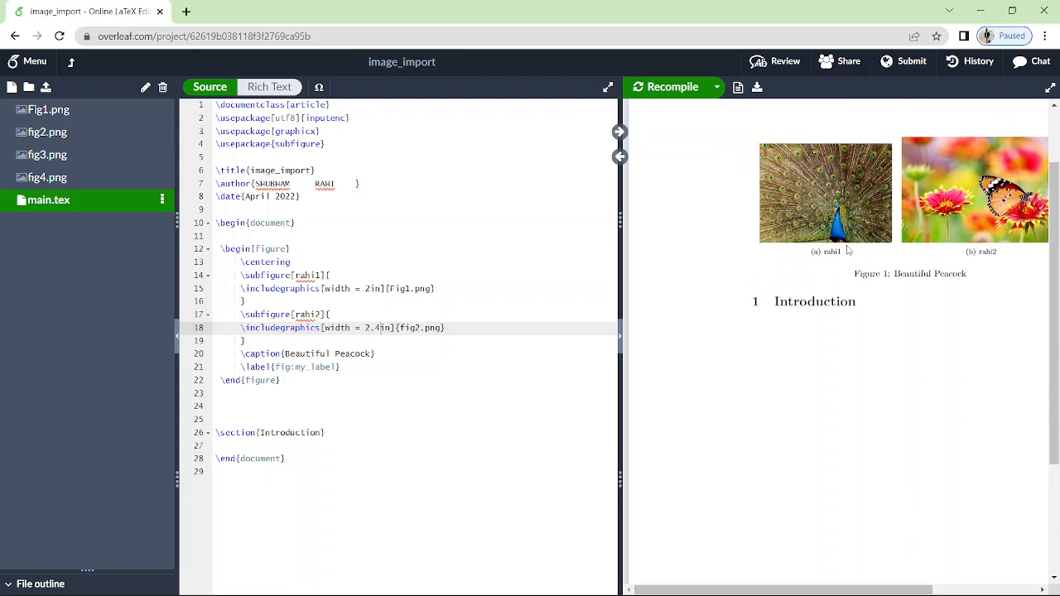
pyautogui.scroll(2, 847, 248)
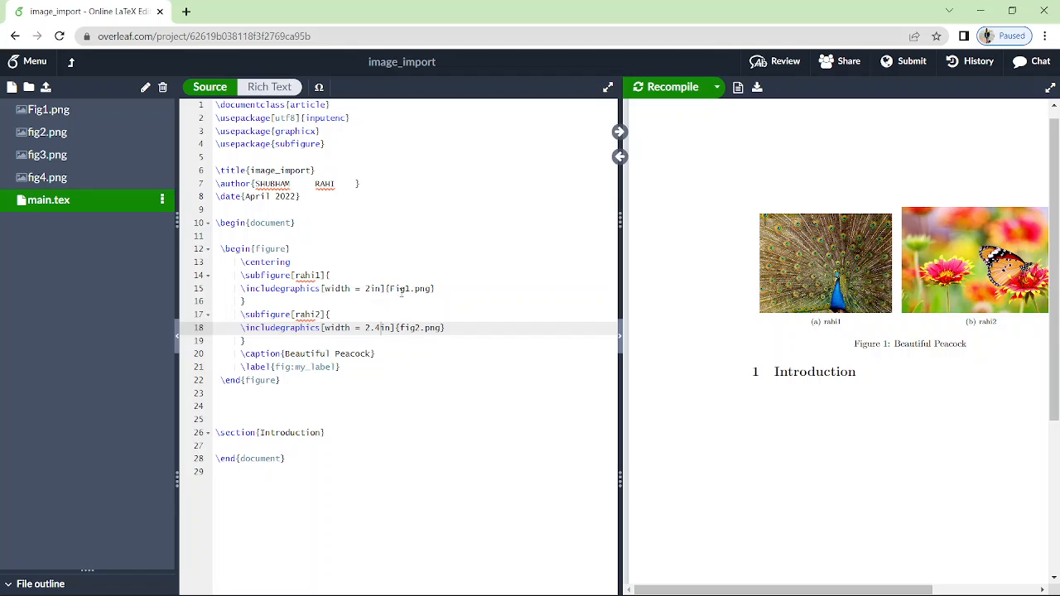
# Step: Replace the Fig1.png width with 1\linewidth and recompile the PDF
pyautogui.click(383, 288)
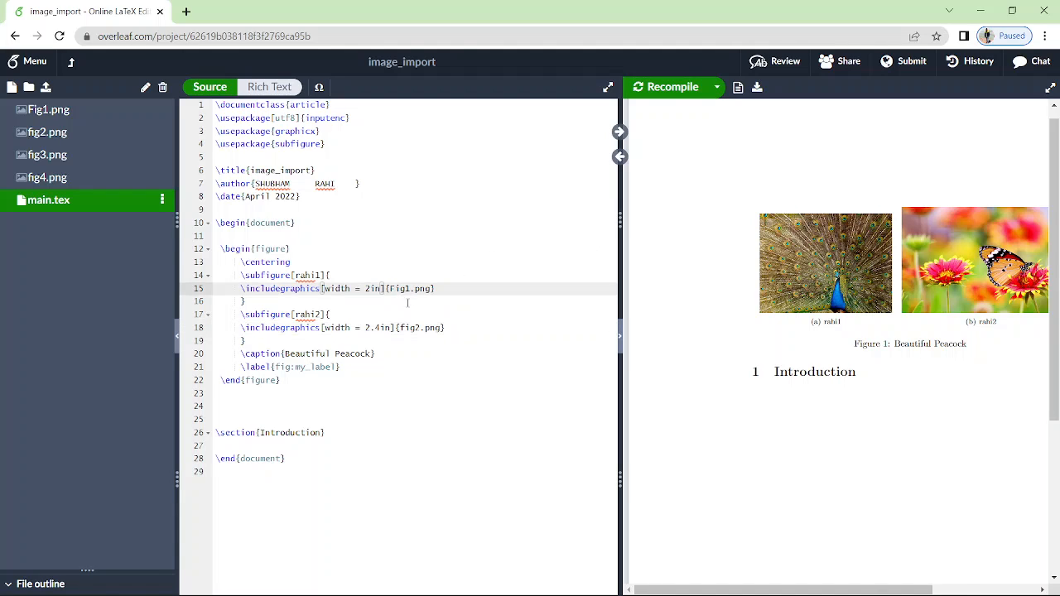
pyautogui.press('BackSpace')
pyautogui.press('BackSpace')
pyautogui.press('BackSpace')
pyautogui.press('BackSpace')
pyautogui.write('1\\lin')
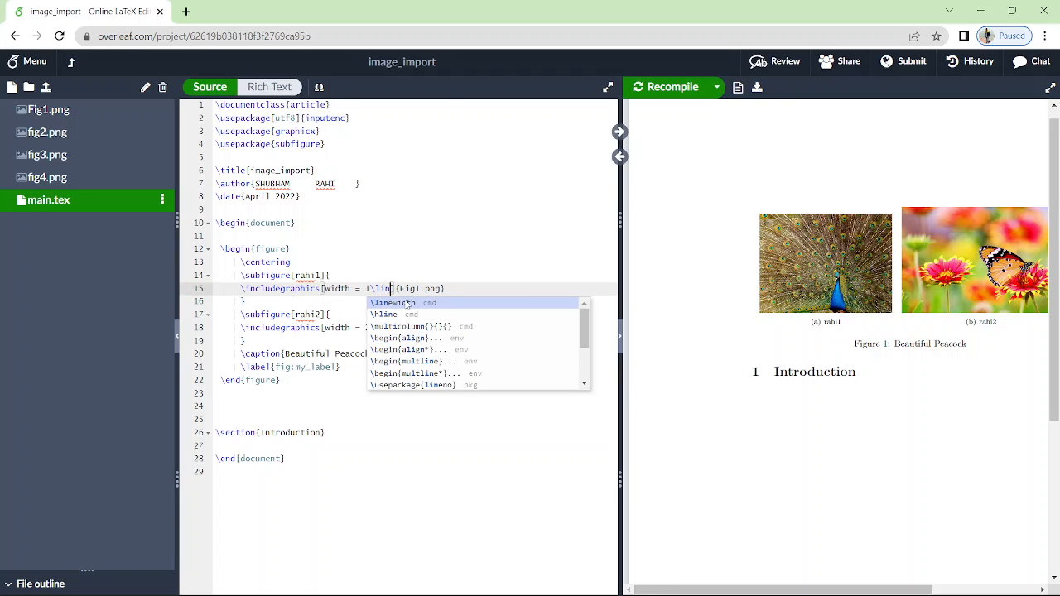
pyautogui.click(407, 304)
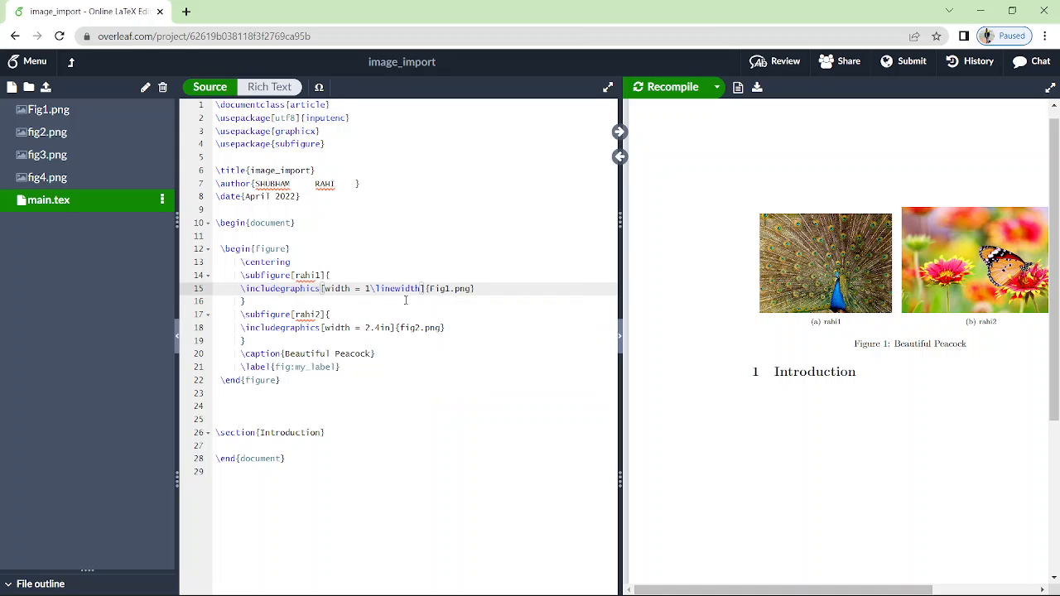
pyautogui.click(674, 87)
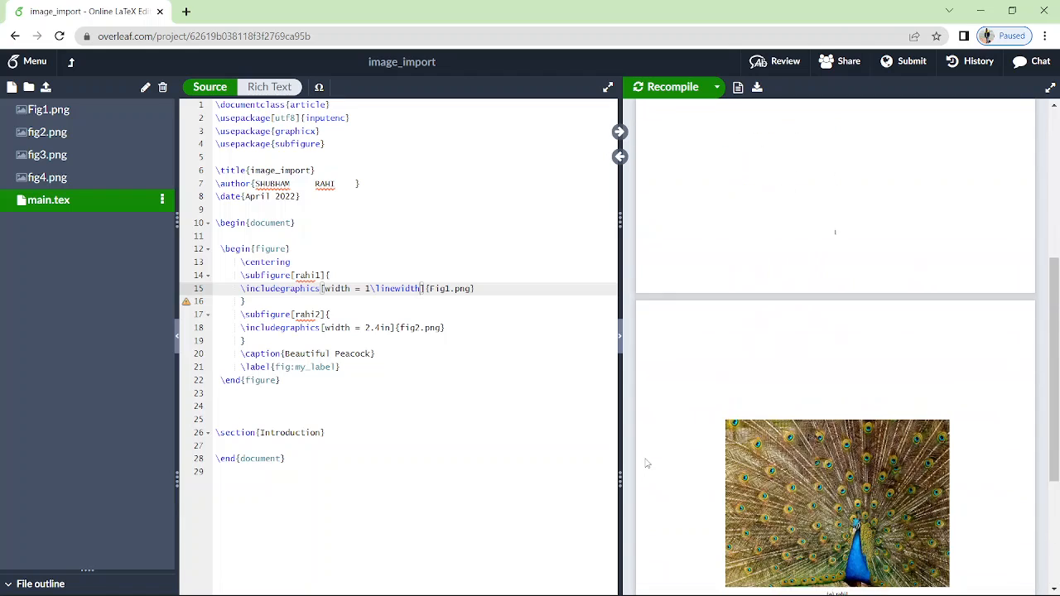
# Step: Change the factor before \linewidth in the Fig1.png width to 0.4
pyautogui.click(370, 301)
pyautogui.click(370, 288)
pyautogui.press('BackSpace')
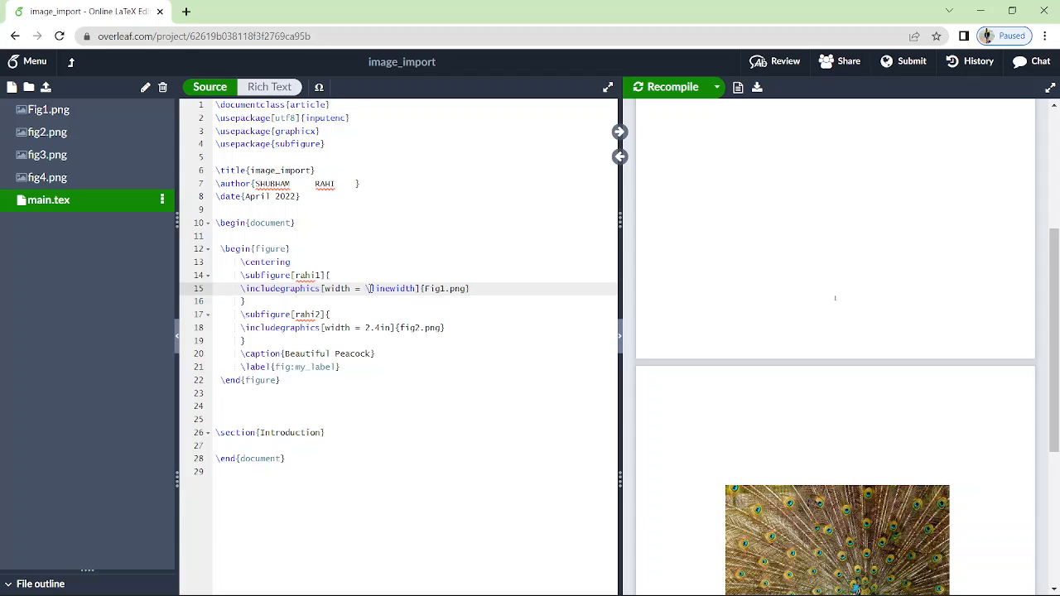
pyautogui.write('0.4')
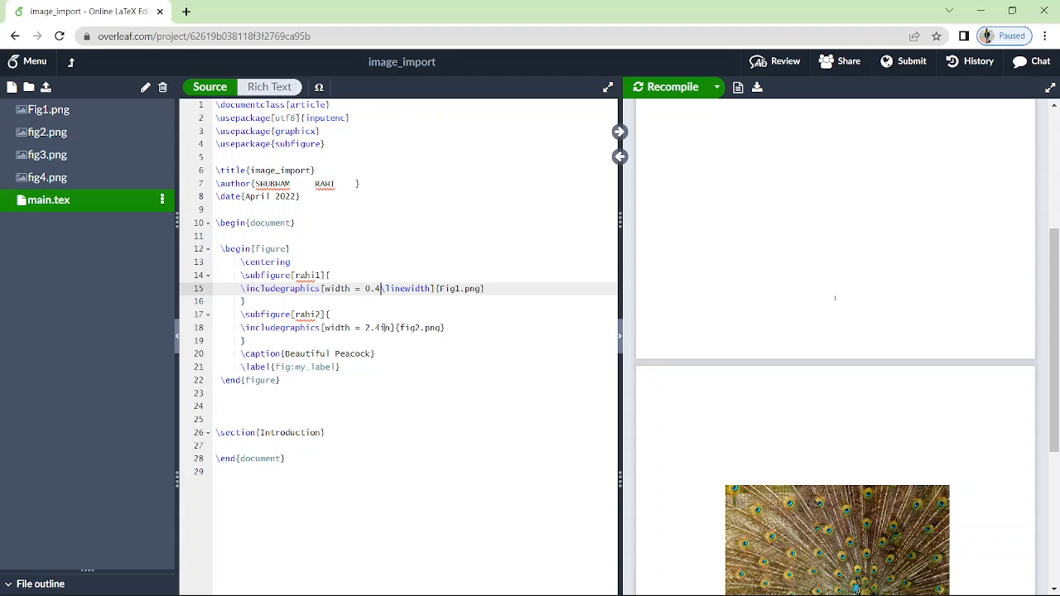
pyautogui.press('BackSpace')
pyautogui.press('BackSpace')
pyautogui.press('BackSpace')
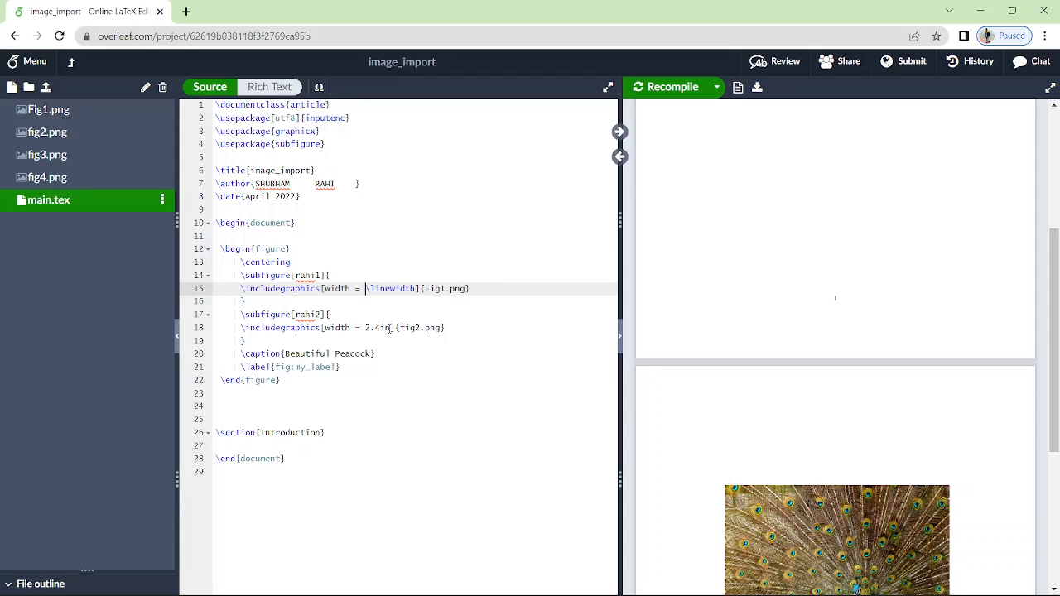
pyautogui.write('0.4')
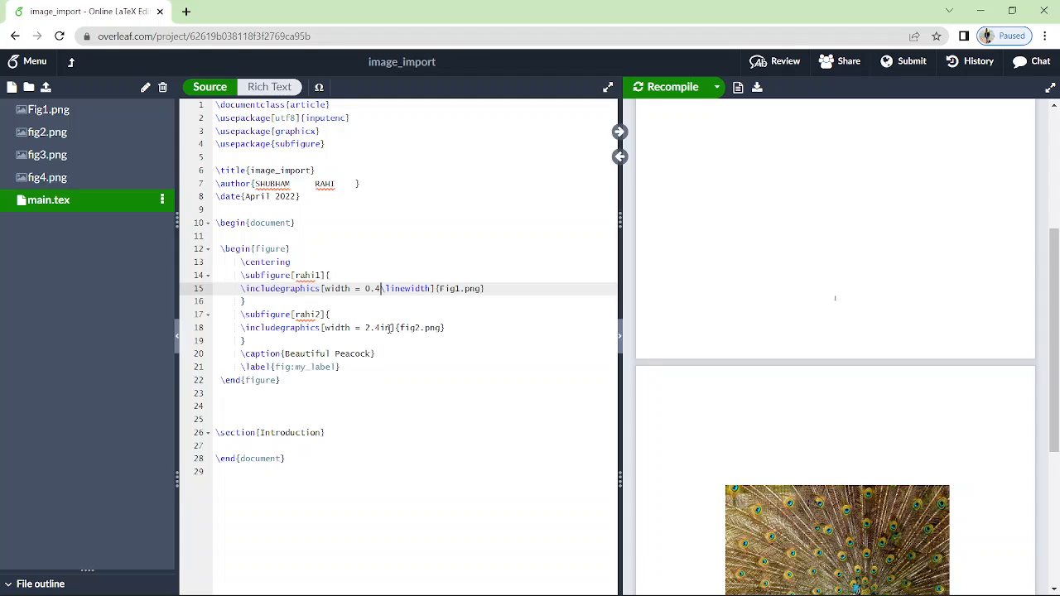
# Step: Replace the fig2.png width with 0.4\linewidth and recompile the PDF
pyautogui.click(389, 329)
pyautogui.press('BackSpace')
pyautogui.press('BackSpace')
pyautogui.press('BackSpace')
pyautogui.press('BackSpace')
pyautogui.press('BackSpace')
pyautogui.write('0.4\\')
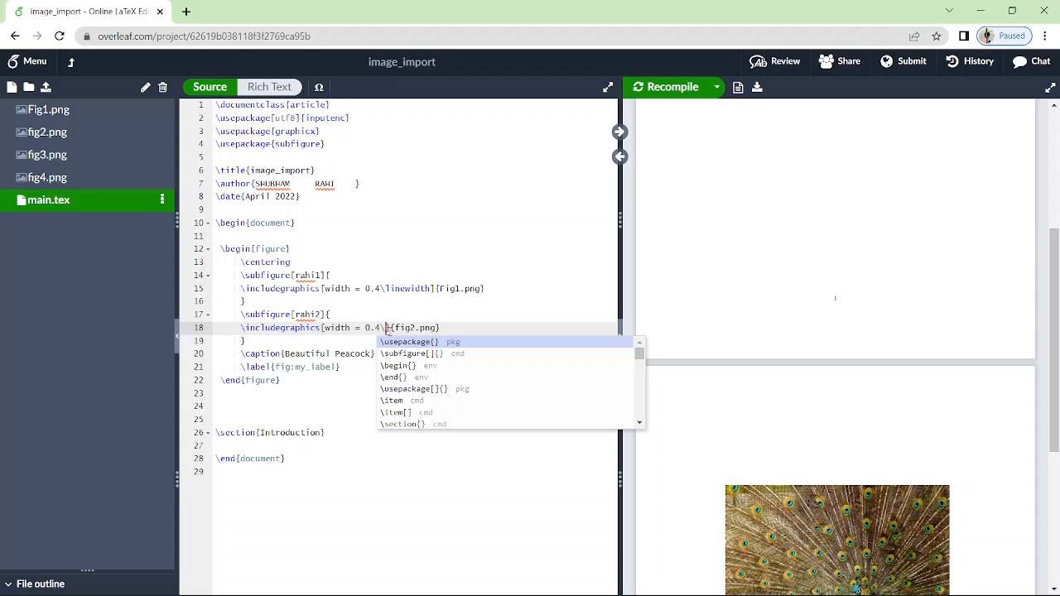
pyautogui.write('lin')
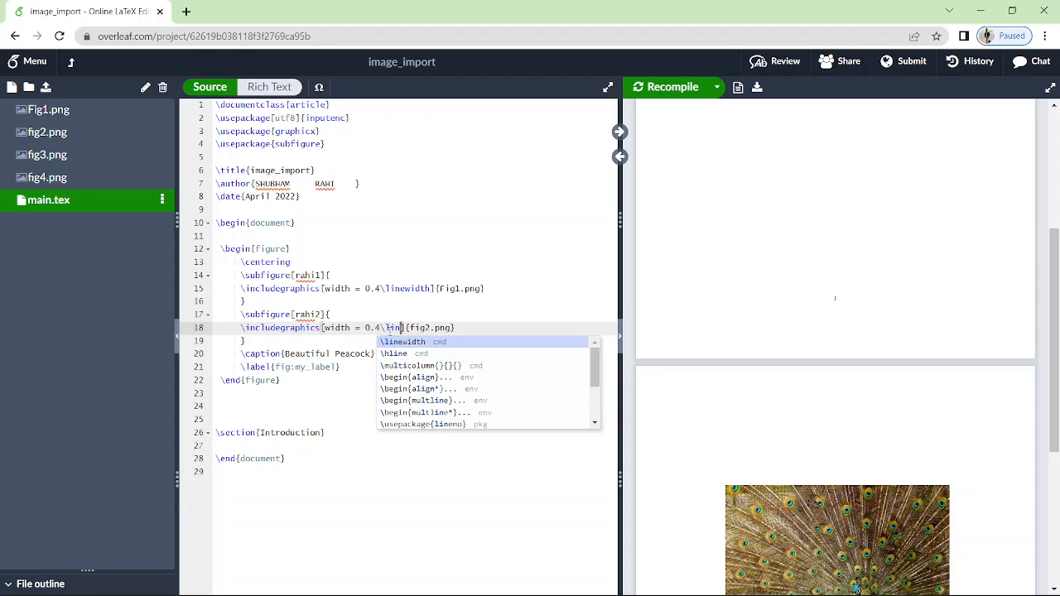
pyautogui.press('Return')
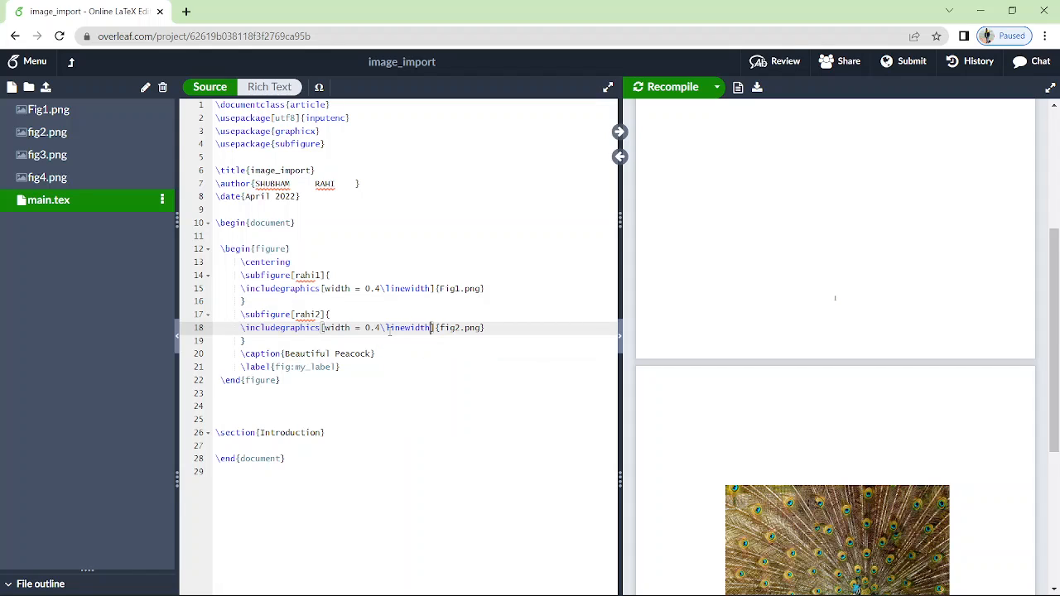
pyautogui.click(660, 86)
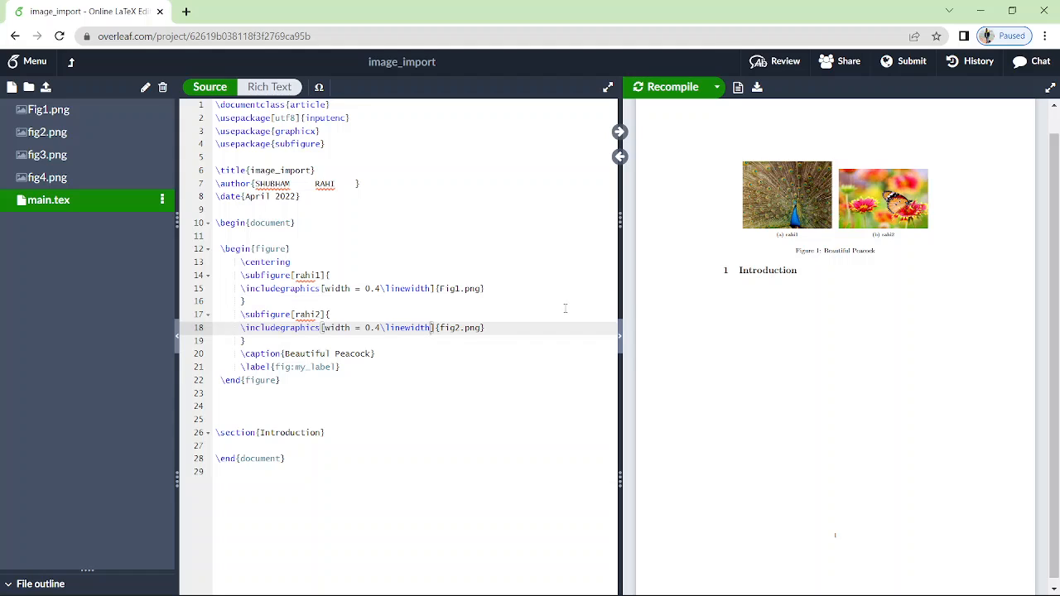
# Step: Set the fig2.png width to 0.5\linewidth and recompile the PDF
pyautogui.click(381, 328)
pyautogui.press('BackSpace')
pyautogui.write('5')
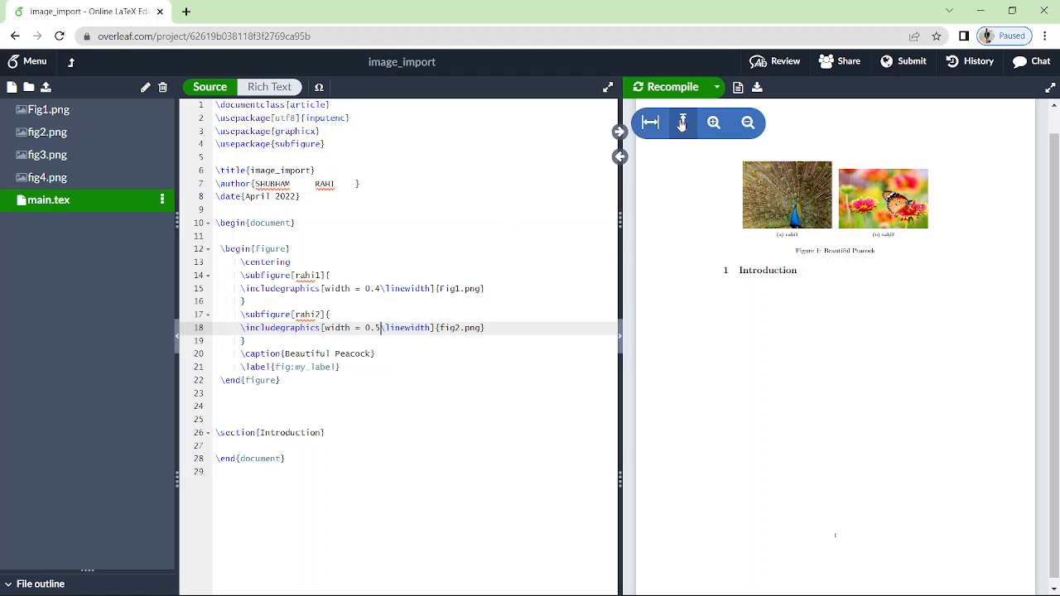
pyautogui.click(673, 87)
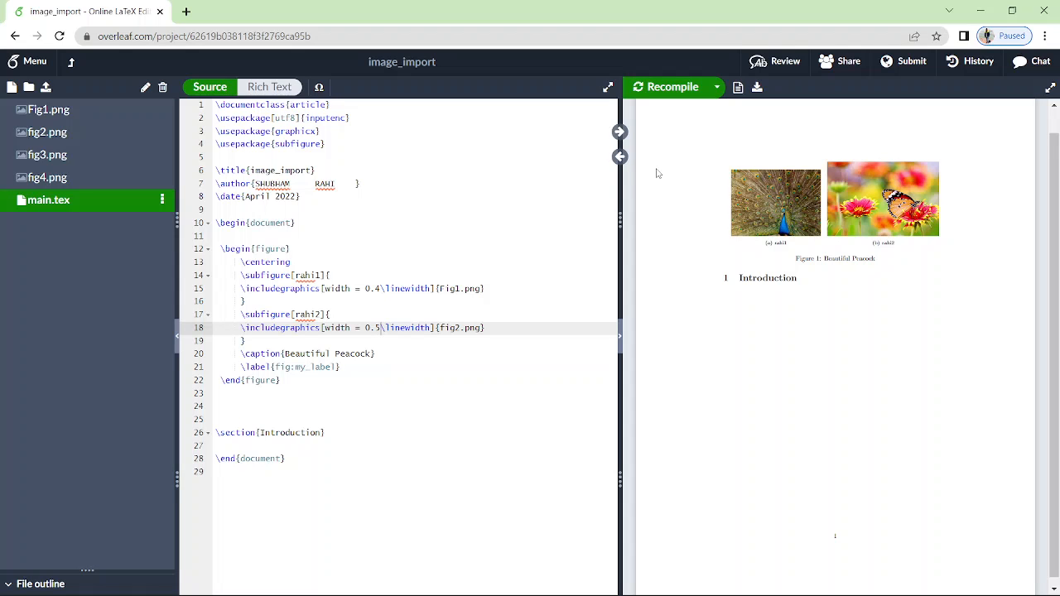
pyautogui.moveTo(667, 595)
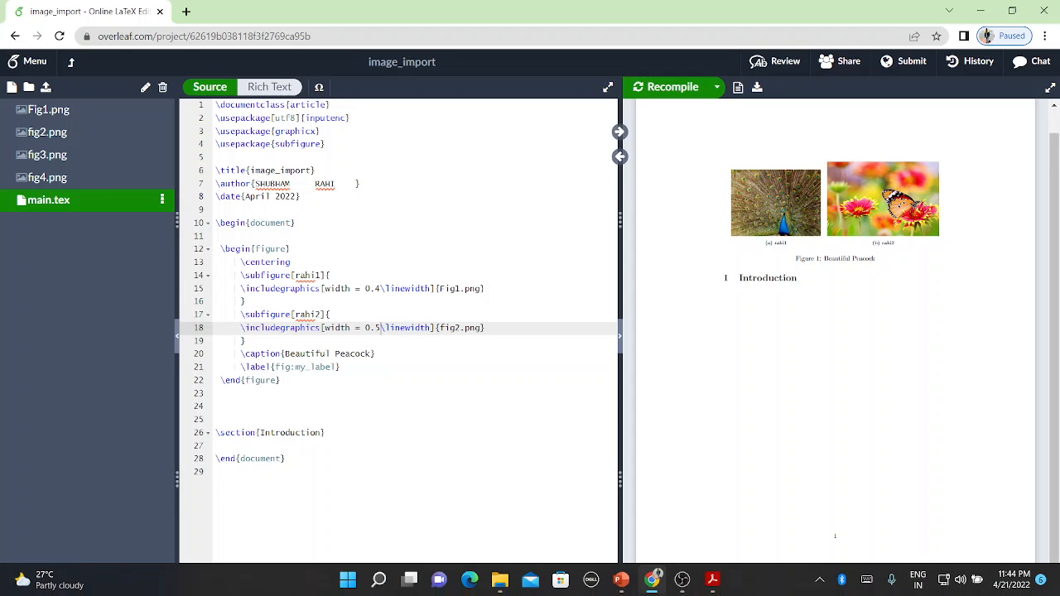
pyautogui.click(679, 581)
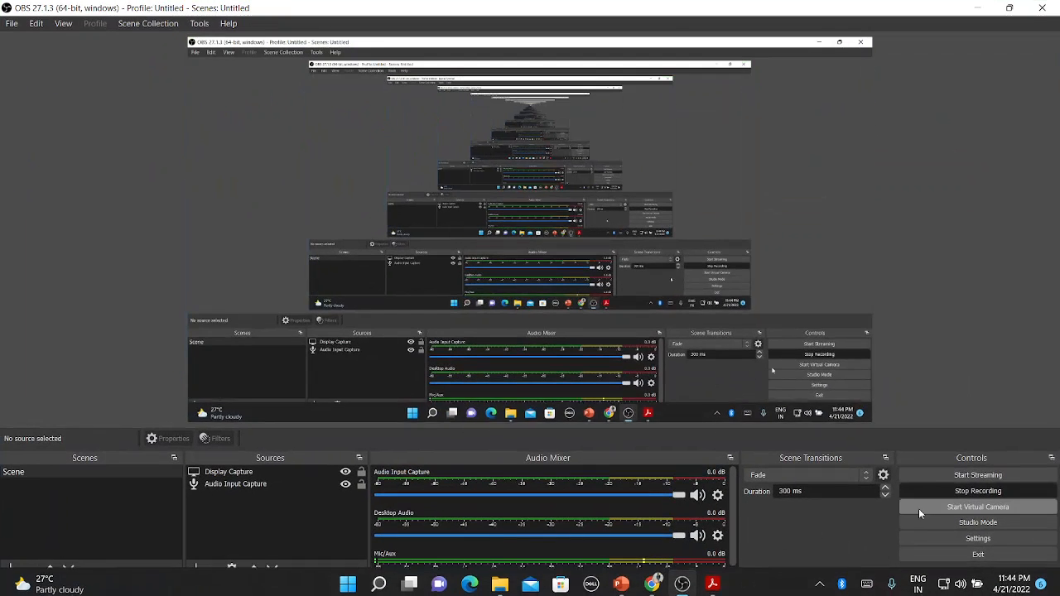